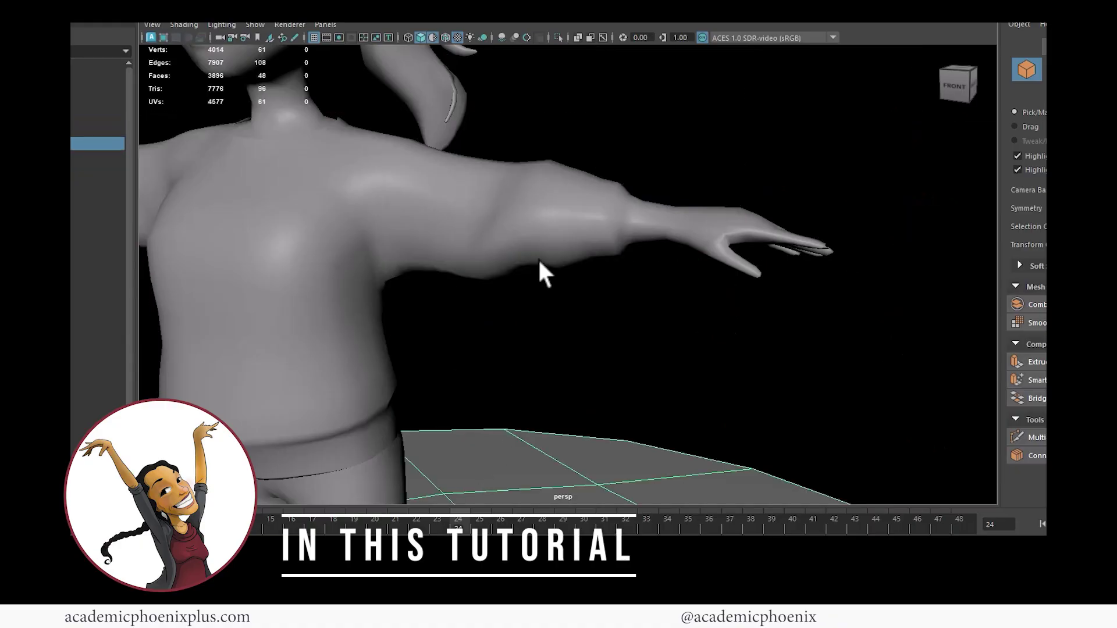
Select the edge loop running around the left sleeve of the character mesh to check its flow
left_click(606, 219)
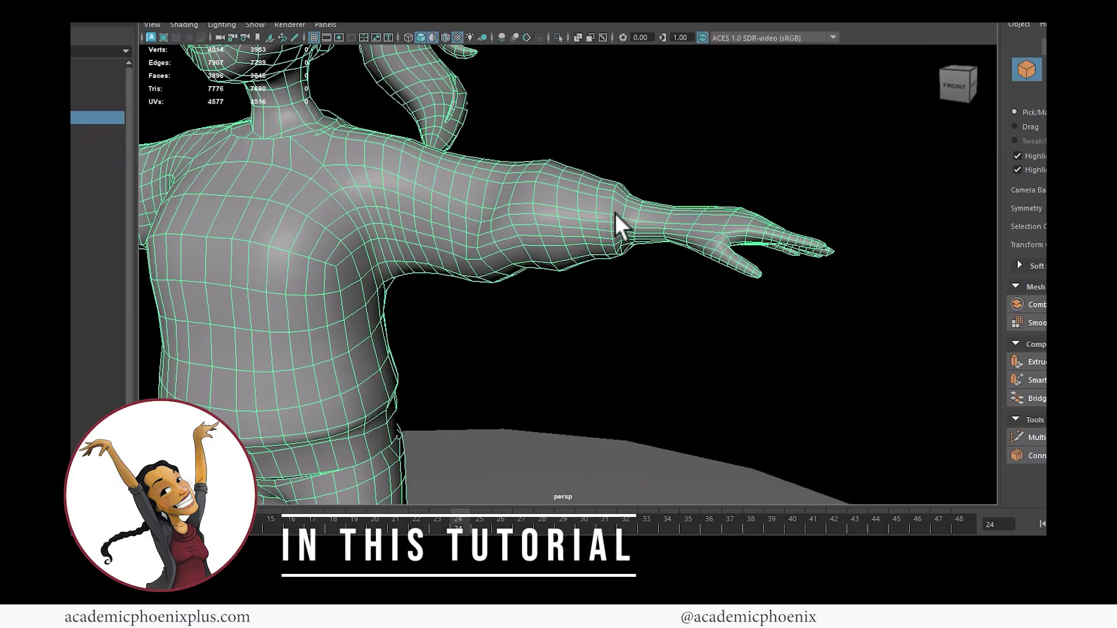
right_click_drag(616, 214, 621, 198)
double_click(598, 200)
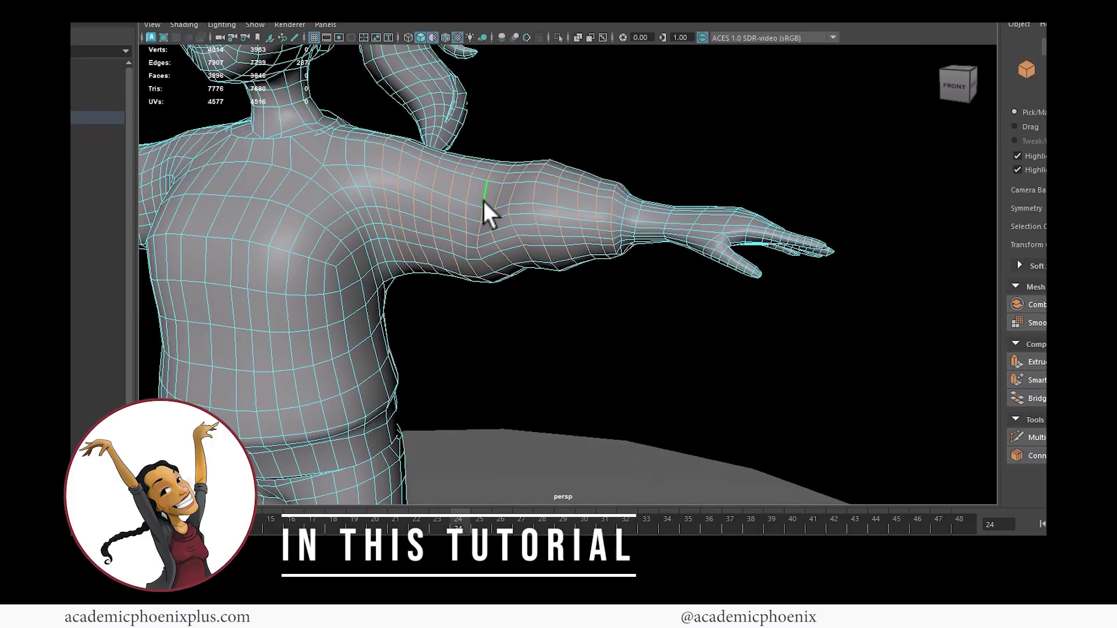
right_click_drag(602, 205, 573, 232)
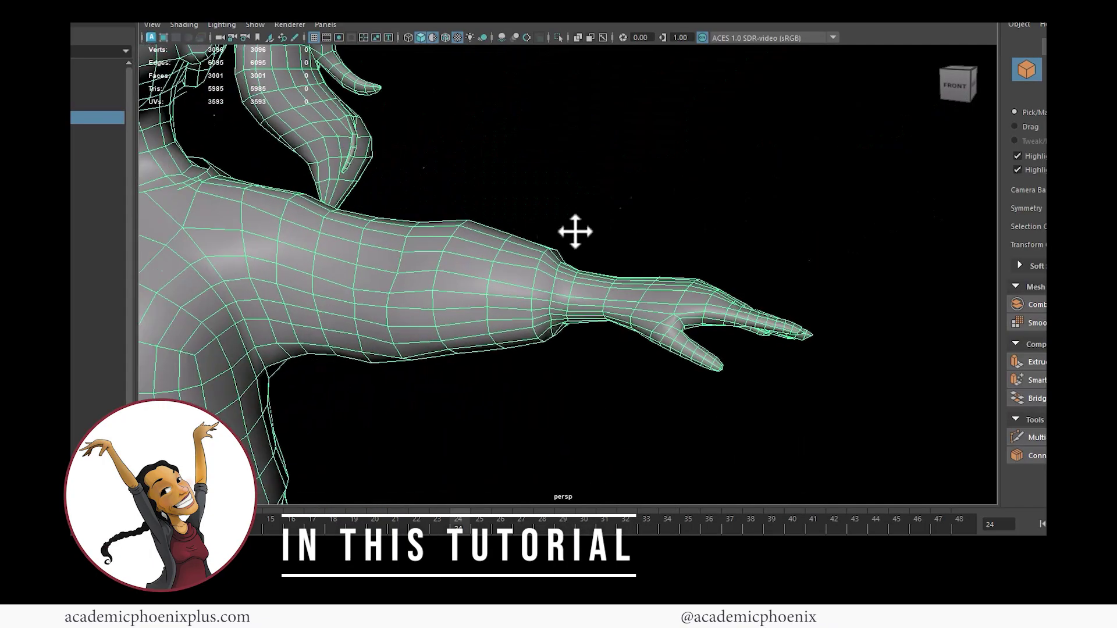
Target-weld a stray vertex near the left sleeve cuff onto its neighbouring vertex
middle_click_drag(574, 232, 686, 205, "alt")
right_click_drag(654, 217, 668, 184)
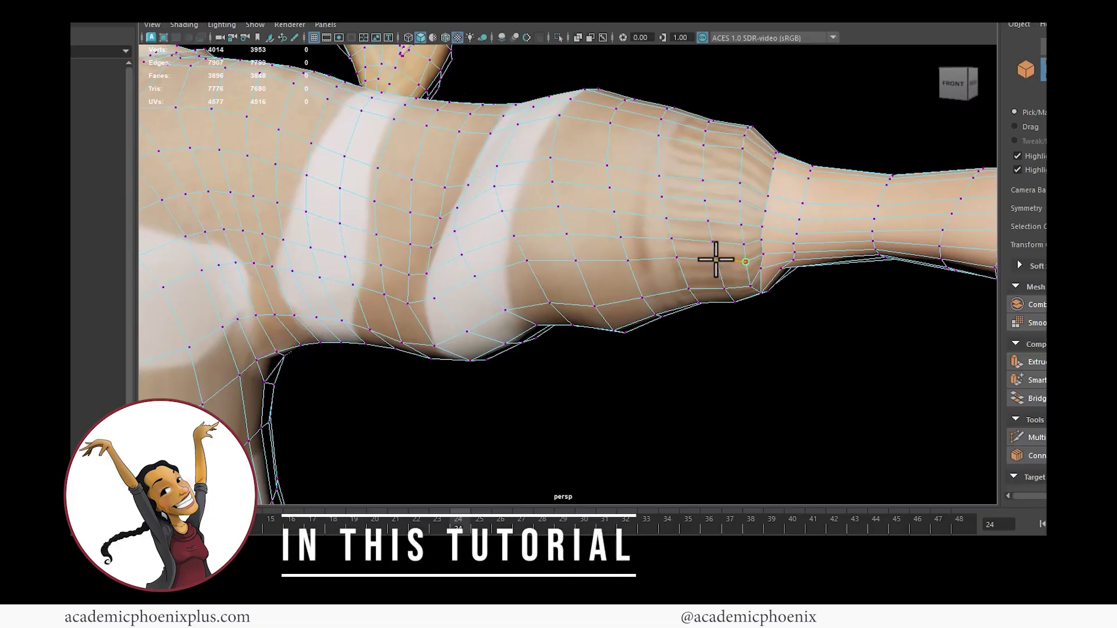
left_click_drag(716, 260, 615, 262)
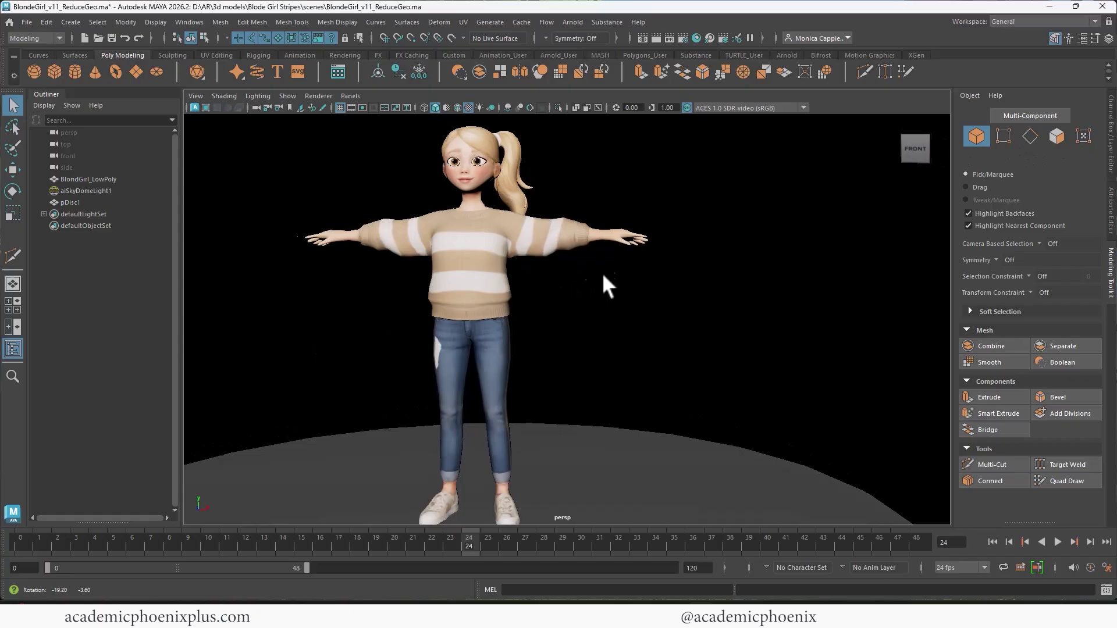
Select the edge loop through the outer white stripe of BlondGirl_LowPoly's left sleeve to see how far it runs
left_click_drag(603, 276, 576, 287, "alt")
left_click(492, 279)
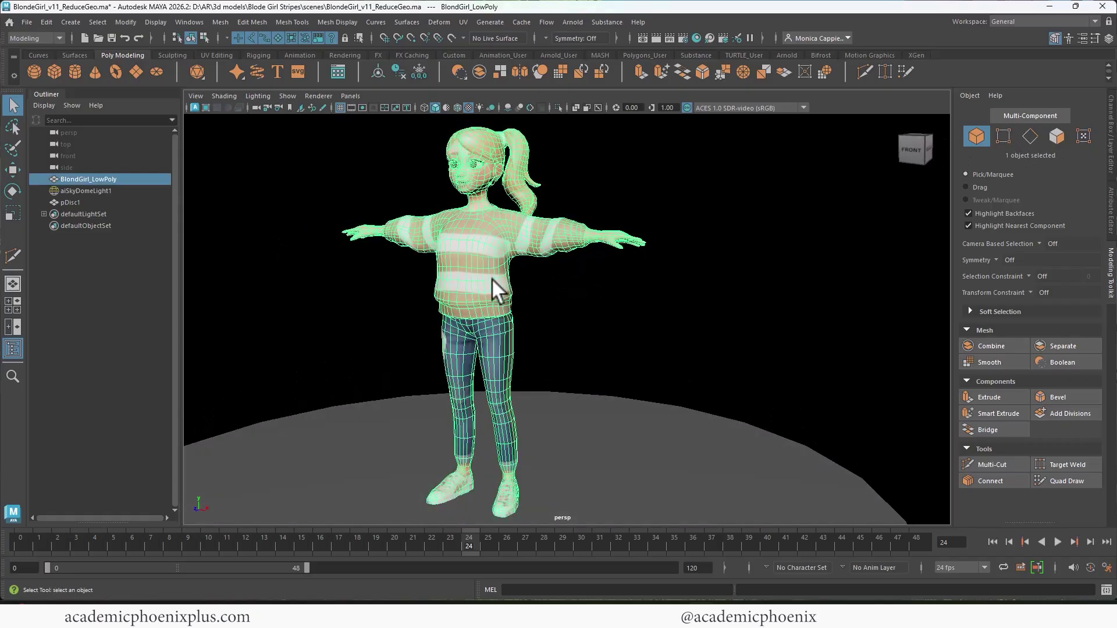
left_click(568, 294)
right_click_drag(431, 240, 590, 290, "alt")
left_click_drag(589, 289, 518, 295, "alt")
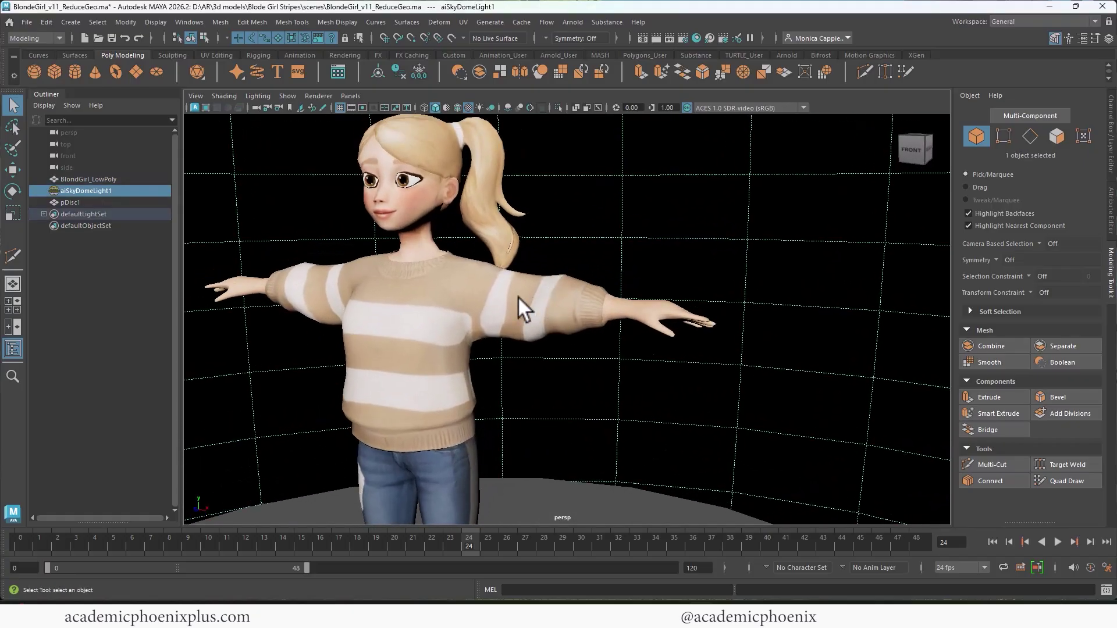
right_click_drag(518, 296, 738, 291, "alt")
left_click(547, 299)
right_click_drag(477, 262, 500, 226, "alt")
middle_click_drag(593, 255, 623, 274, "alt")
double_click(549, 278)
left_click(555, 278)
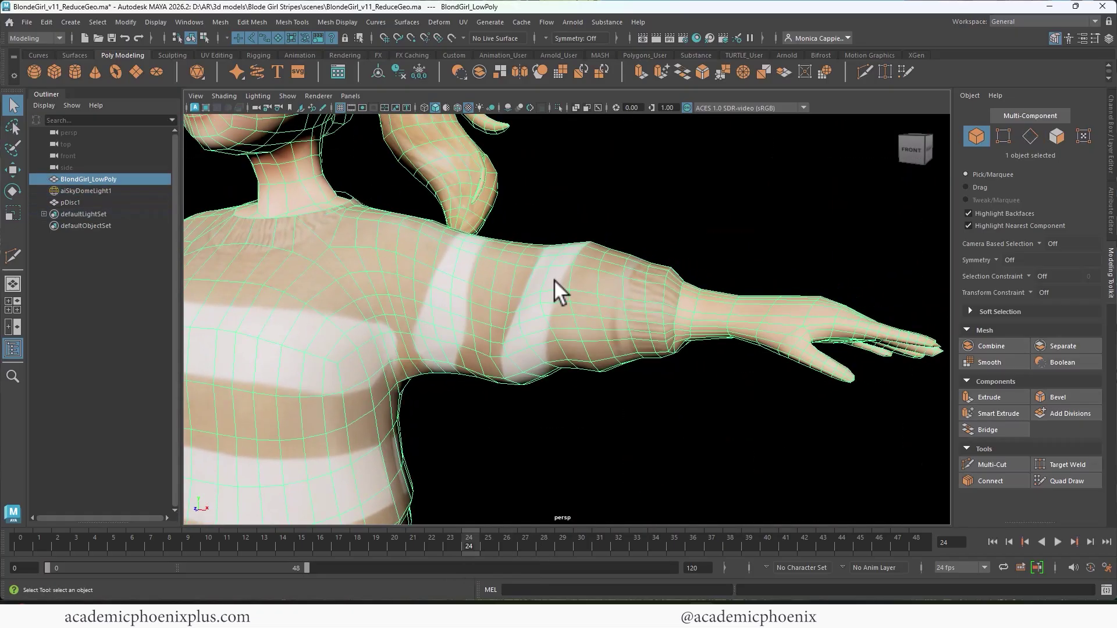
right_click_drag(554, 280, 556, 247)
left_click(548, 277)
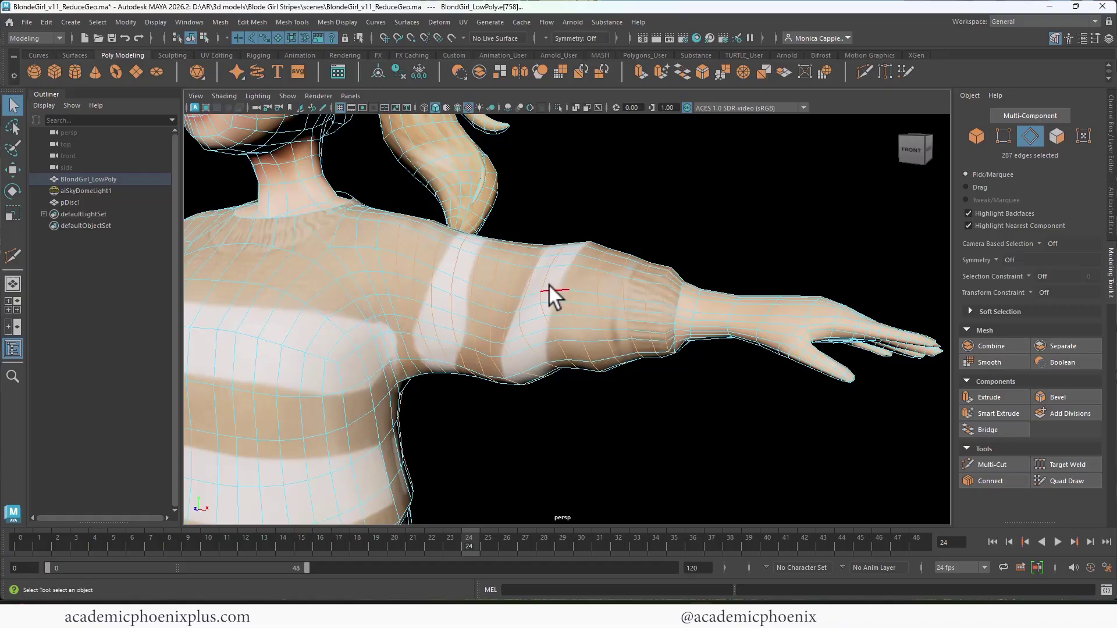
Return BlondGirl_LowPoly to object mode and turn on the Poly Count heads-up display
scroll(559, 262, "down", 2)
right_click_drag(548, 281, 547, 256)
mouse_move(563, 287)
middle_mouse_down("alt")
mouse_move(522, 281)
mouse_move(565, 392)
mouse_move(560, 289)
middle_mouse_up("alt")
right_click_drag(469, 289, 576, 281, "alt")
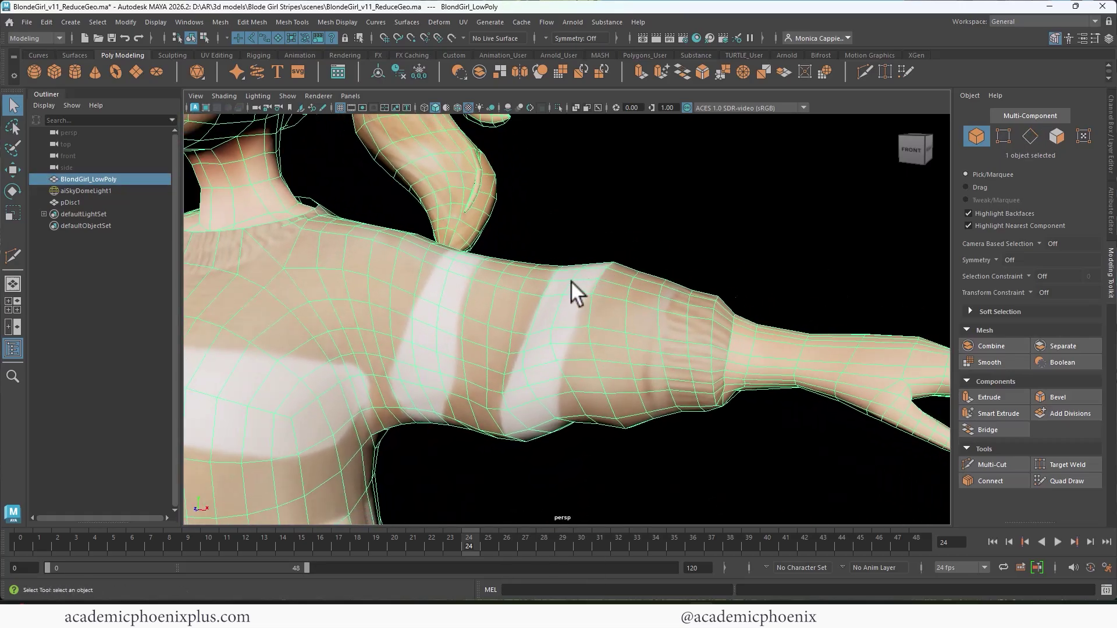
middle_click_drag(571, 281, 613, 298, "alt")
right_click_drag(613, 298, 460, 285, "alt")
left_click(156, 22)
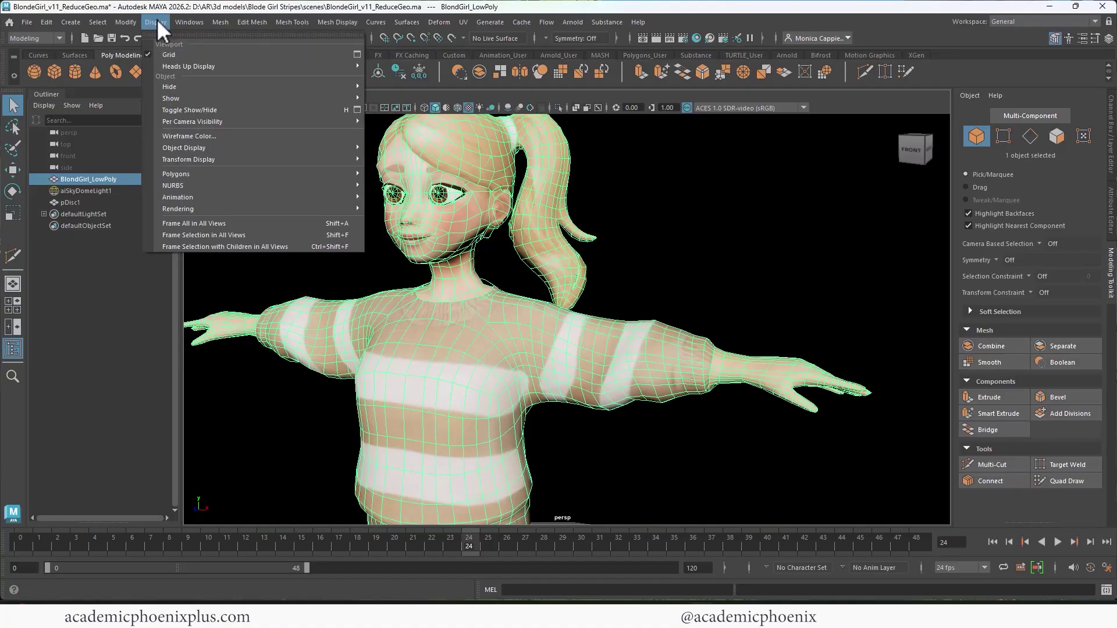
mouse_move(187, 61)
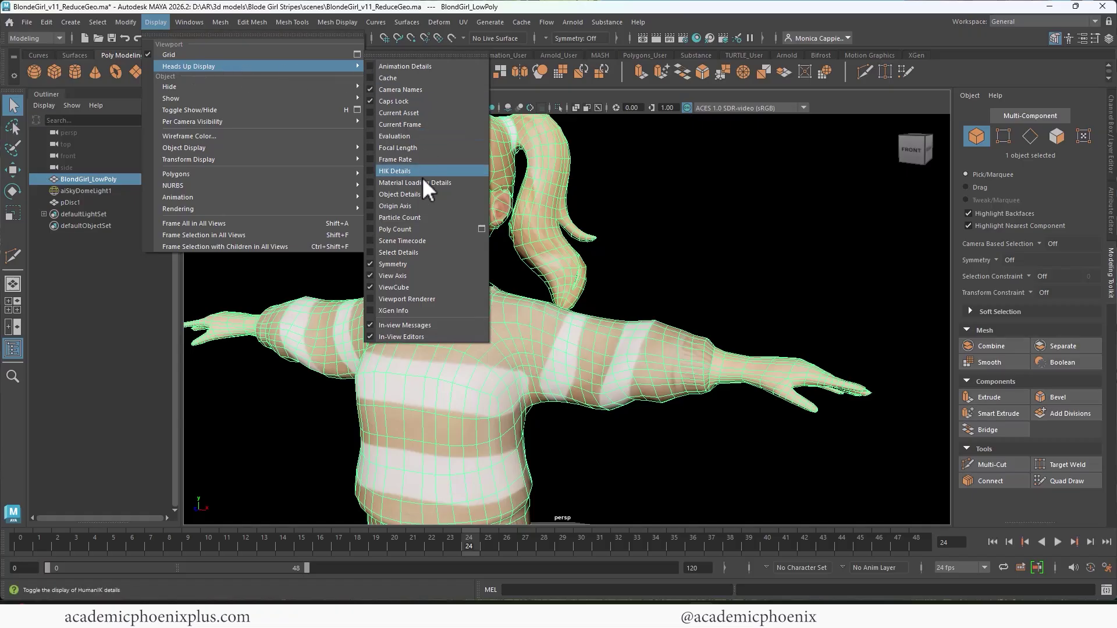
left_click(417, 230)
left_click_drag(431, 250, 415, 255, "alt")
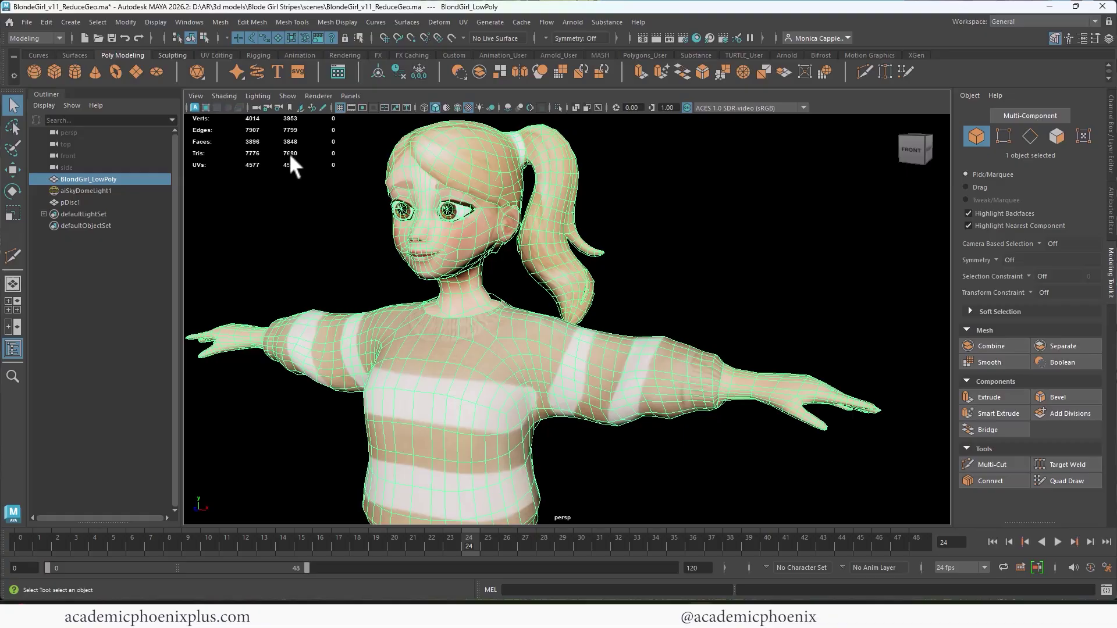
Examine the spiralling edge loop on the left sleeve in edge mode, and return to object mode
middle_click_drag(406, 308, 315, 240, "alt")
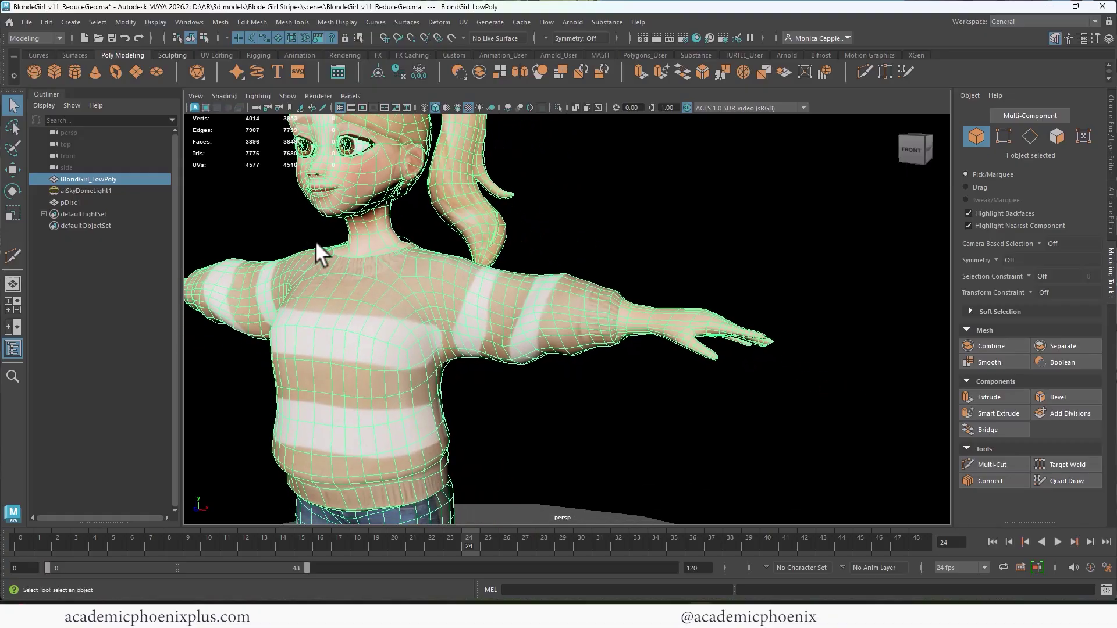
right_click_drag(315, 240, 727, 239, "alt")
middle_click_drag(553, 267, 614, 258, "alt")
right_click_drag(614, 258, 667, 257, "alt")
middle_click_drag(655, 272, 677, 263, "alt")
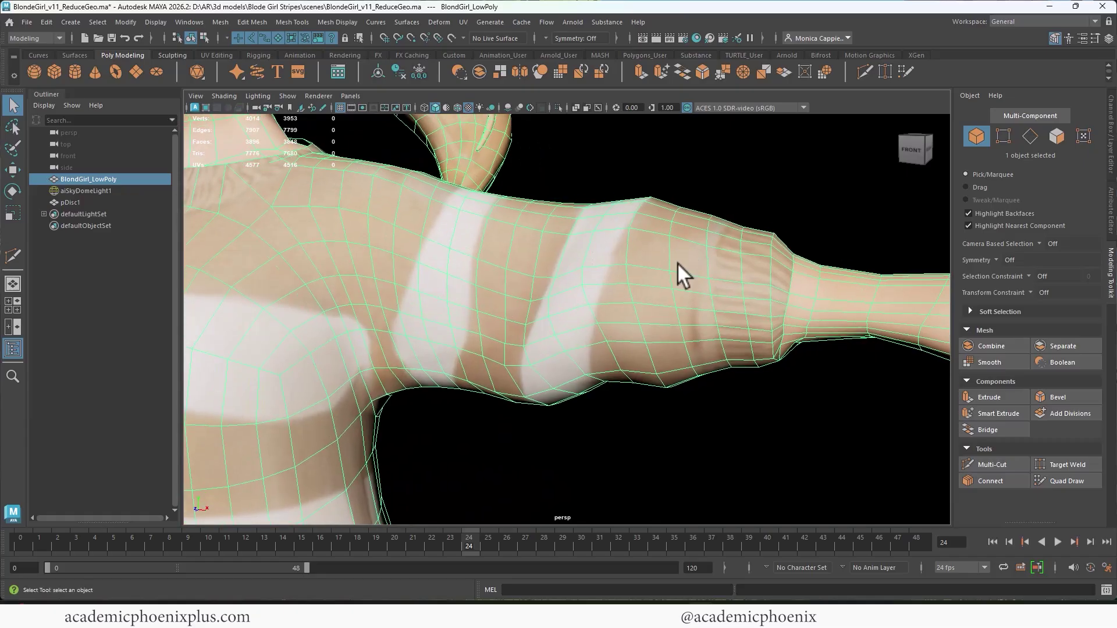
left_click_drag(709, 301, 717, 273, "alt")
right_click_drag(722, 267, 727, 238)
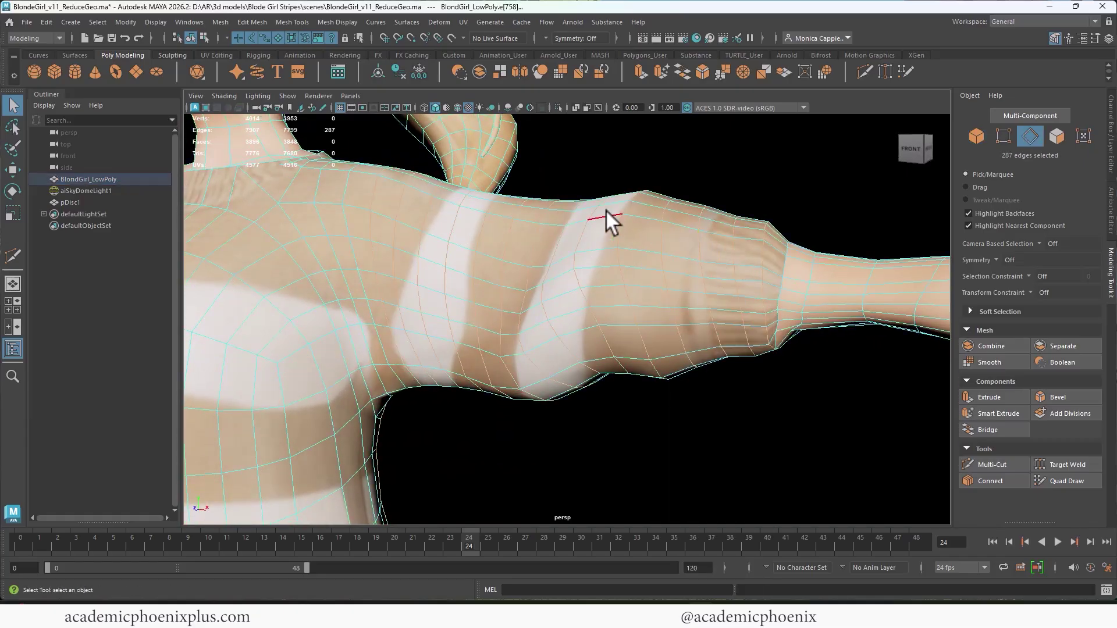
middle_click_drag(698, 274, 657, 258, "alt")
right_click_drag(665, 259, 718, 225)
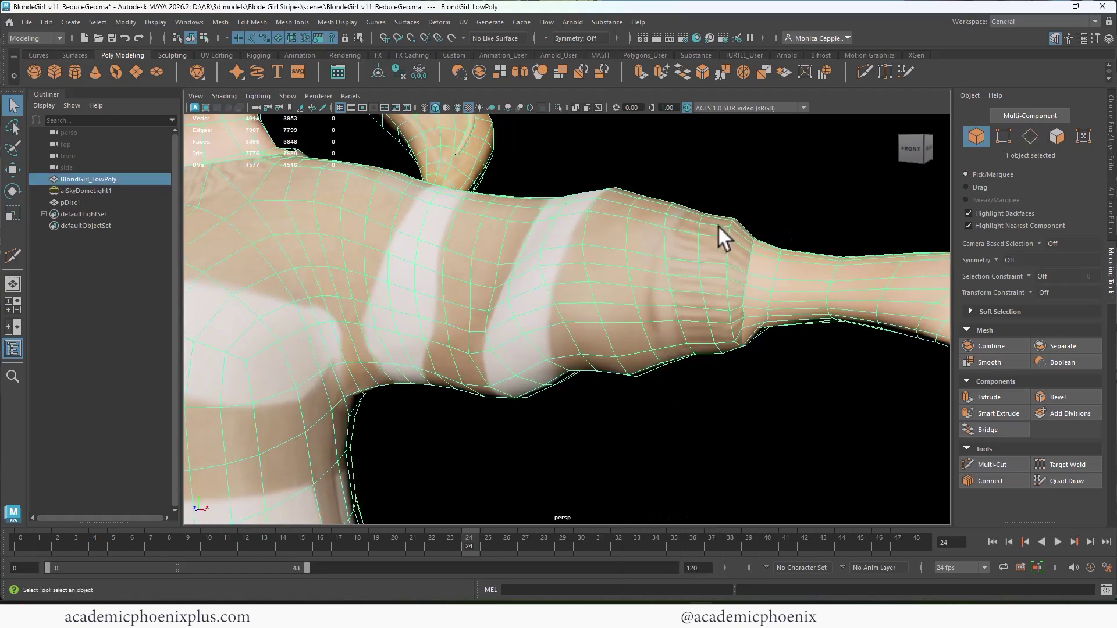
Use Target Weld to merge neighbouring vertices along the lower left sleeve from the cuff toward the armpit
left_click(298, 21)
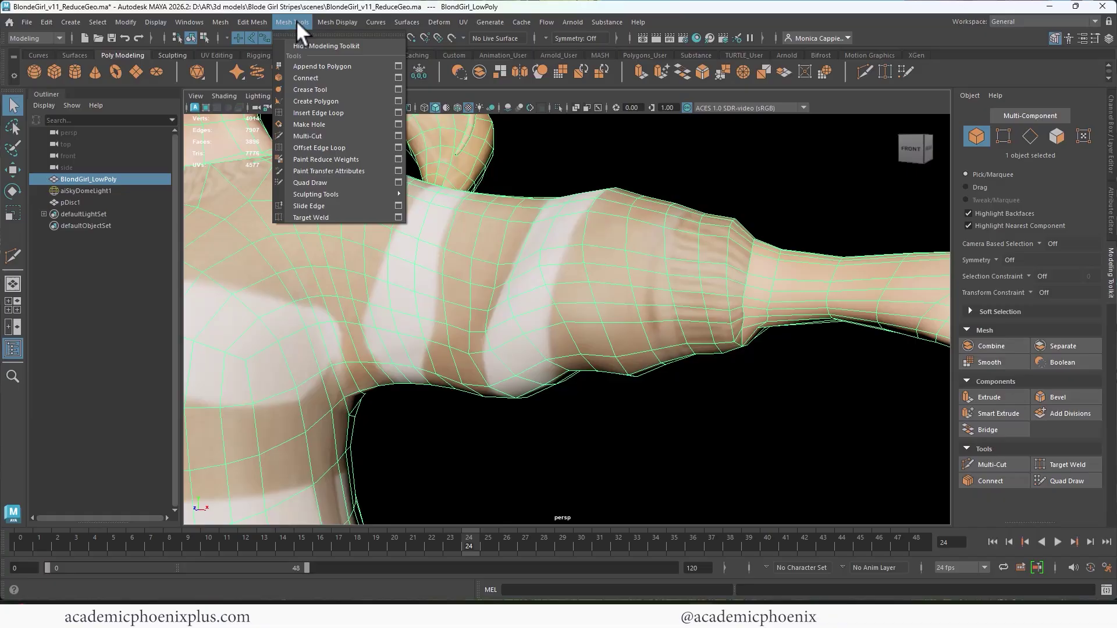
left_click(280, 14)
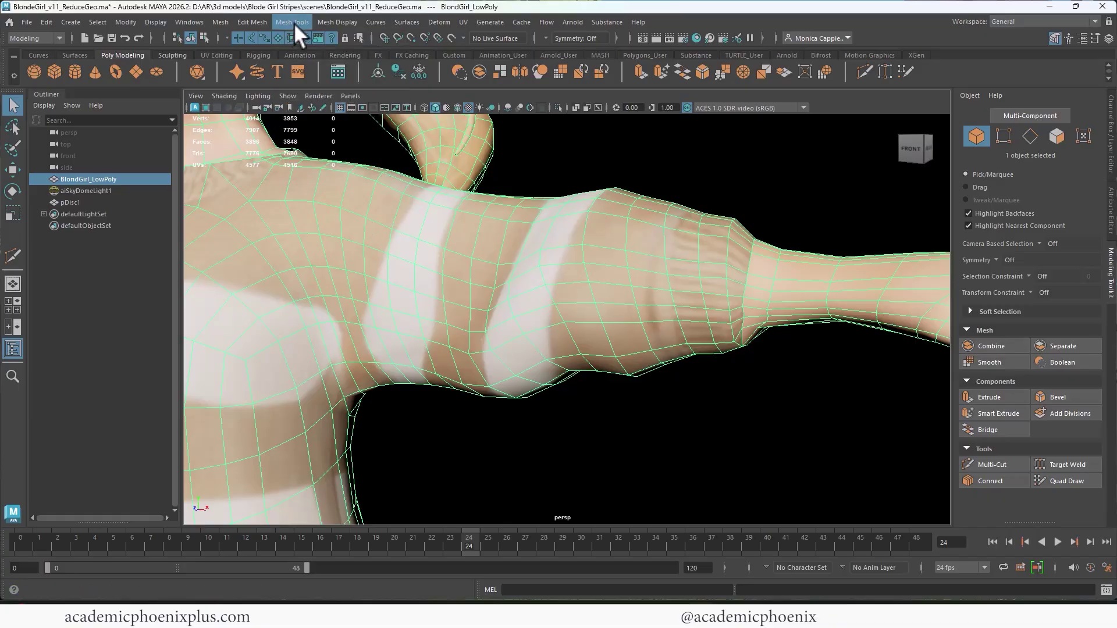
left_click(294, 23)
left_click(552, 250)
right_click_drag(647, 245, 647, 210, "shift")
left_click_drag(647, 209, 373, 357, "alt")
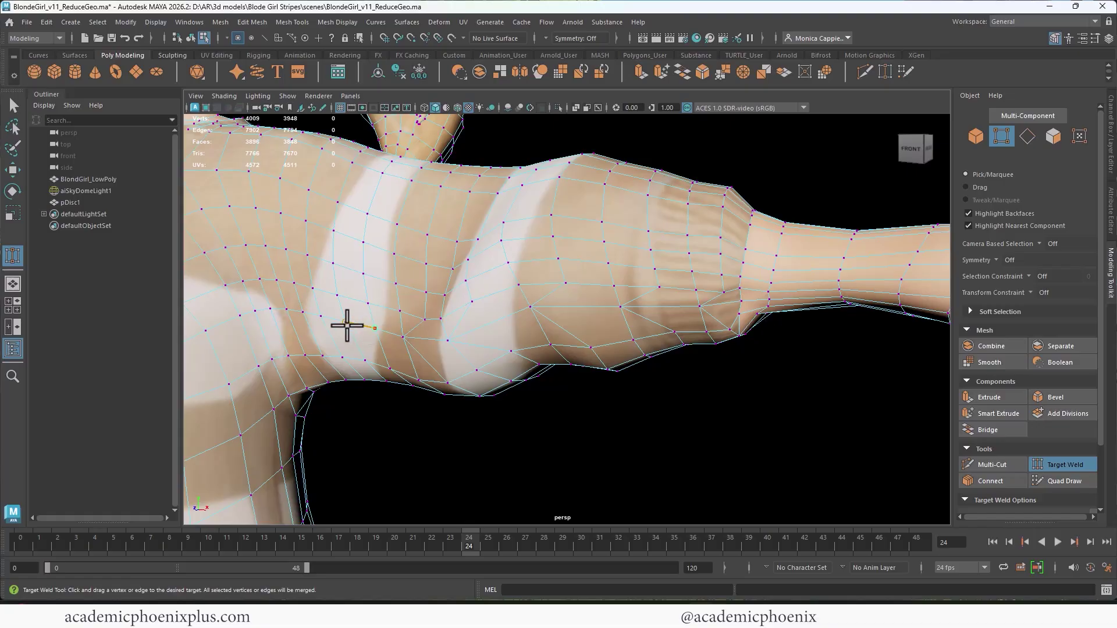
left_click_drag(320, 315, 301, 311)
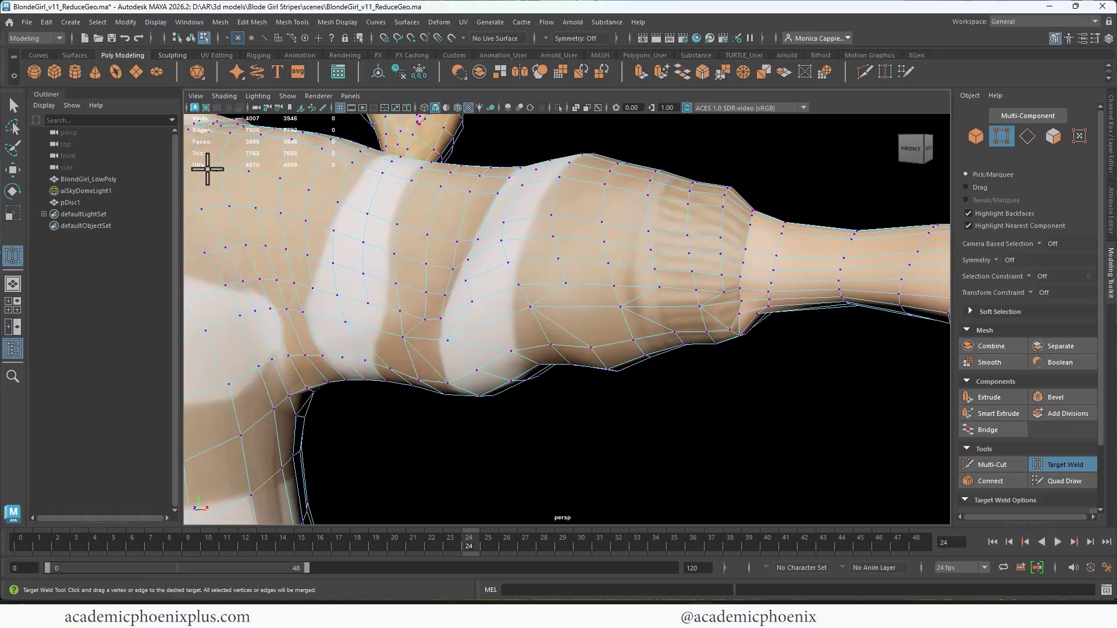
Select the edge loop around the middle of the left sleeve cuff and delete it together with its vertices
left_click(12, 106)
right_click_drag(705, 225, 712, 186)
double_click(722, 224)
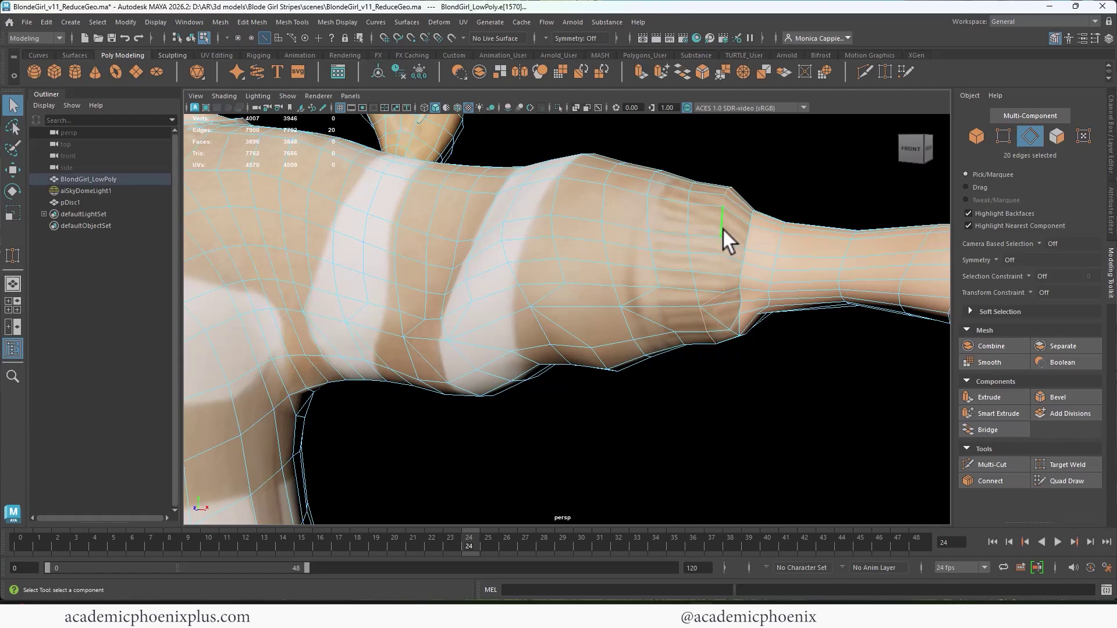
double_click(715, 316)
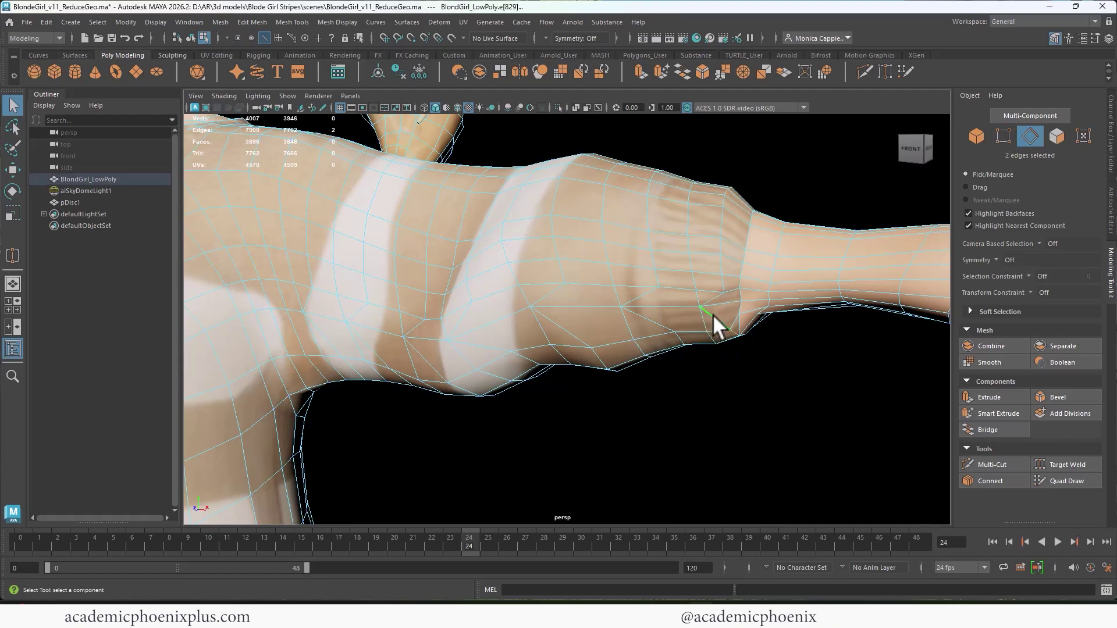
double_click(694, 284)
key("ctrl+Delete")
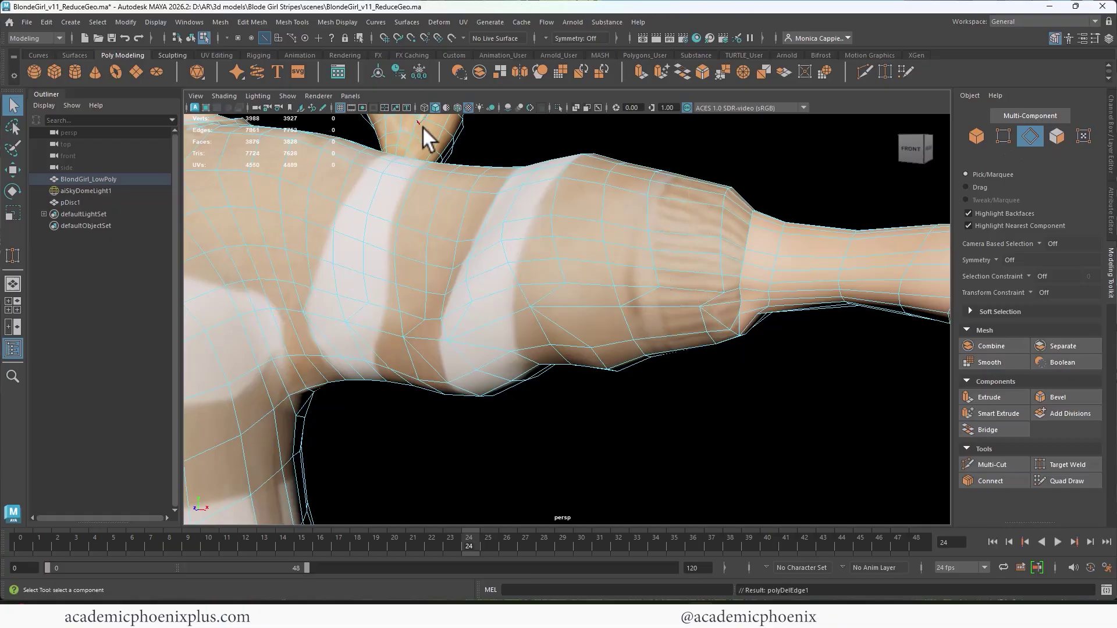
Try deleting only the edges of the loop between the outer stripe and the cuff, check the vertices, and undo it
double_click(610, 270)
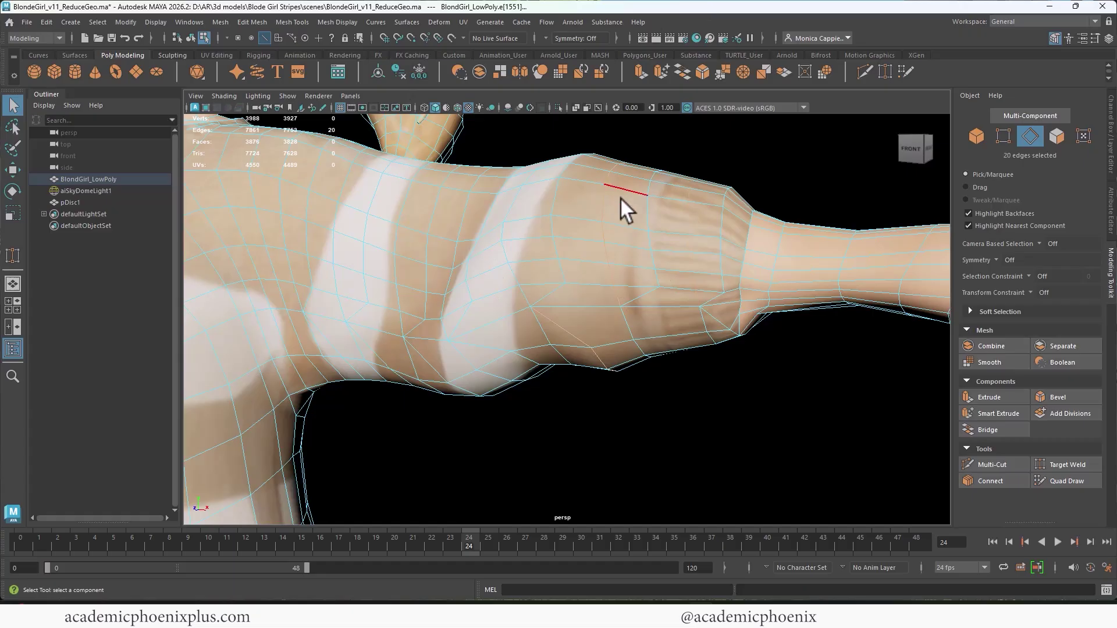
left_click(252, 23)
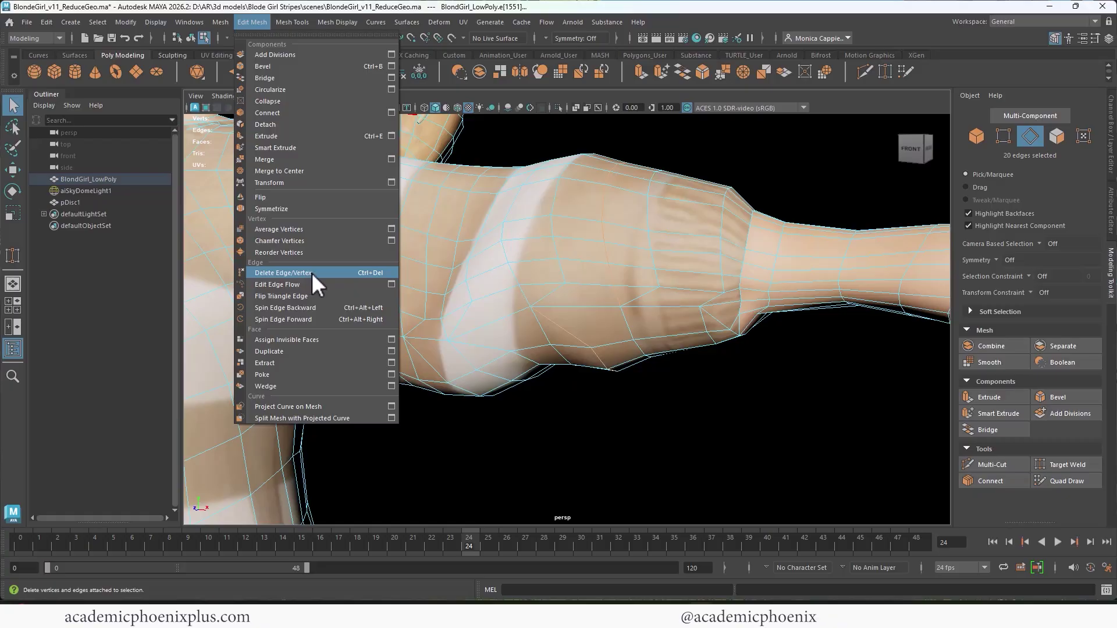
left_click(384, 272)
right_click(625, 246)
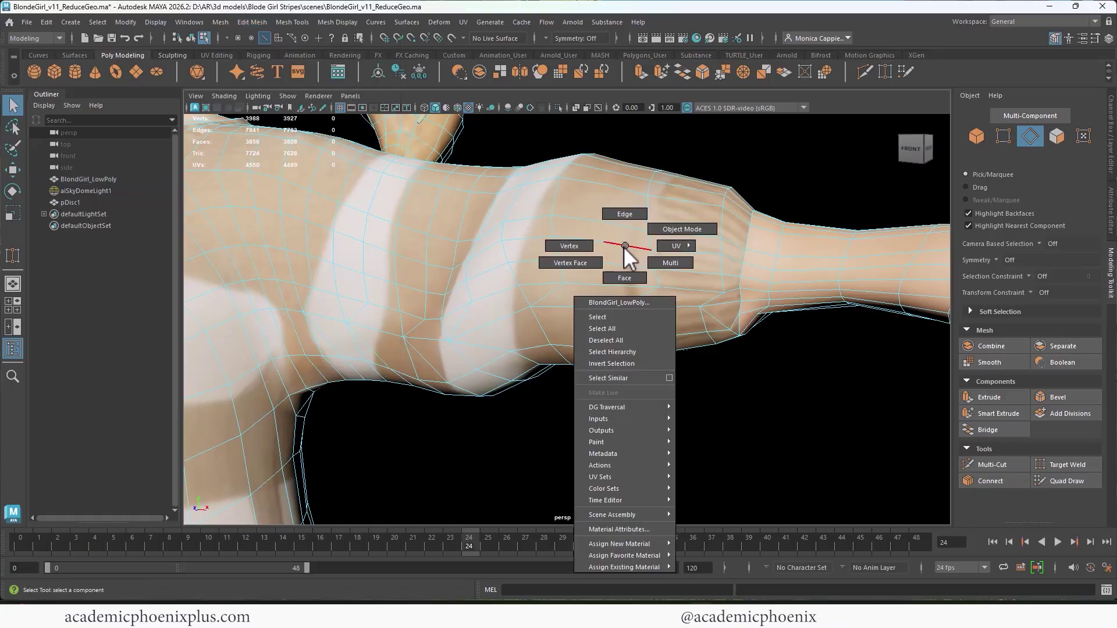
right_click_drag(623, 247, 584, 246)
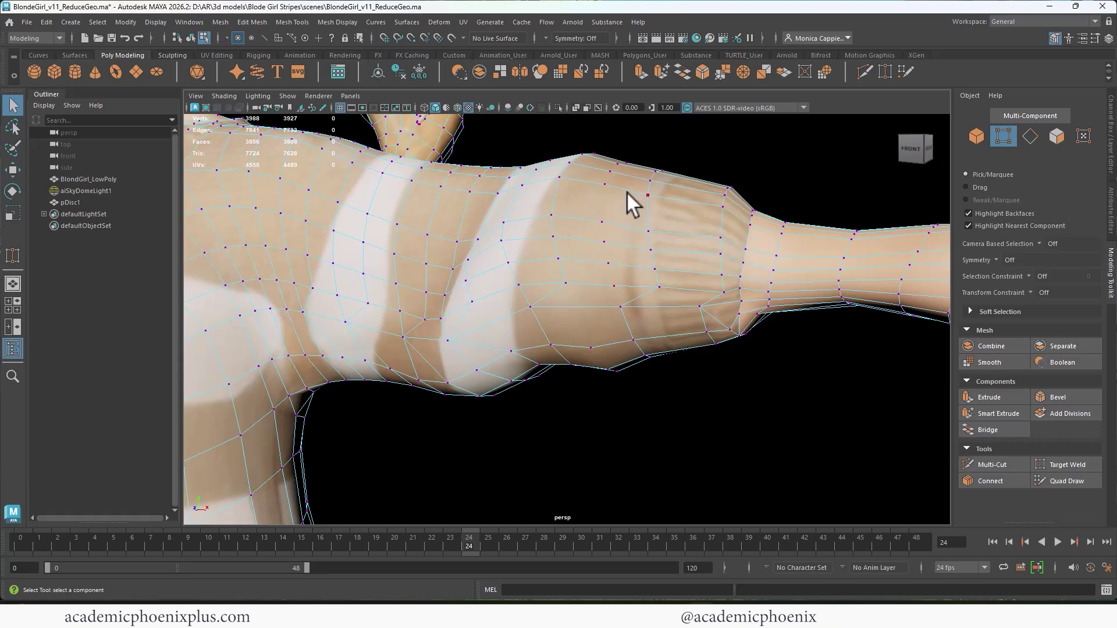
key("ctrl+z")
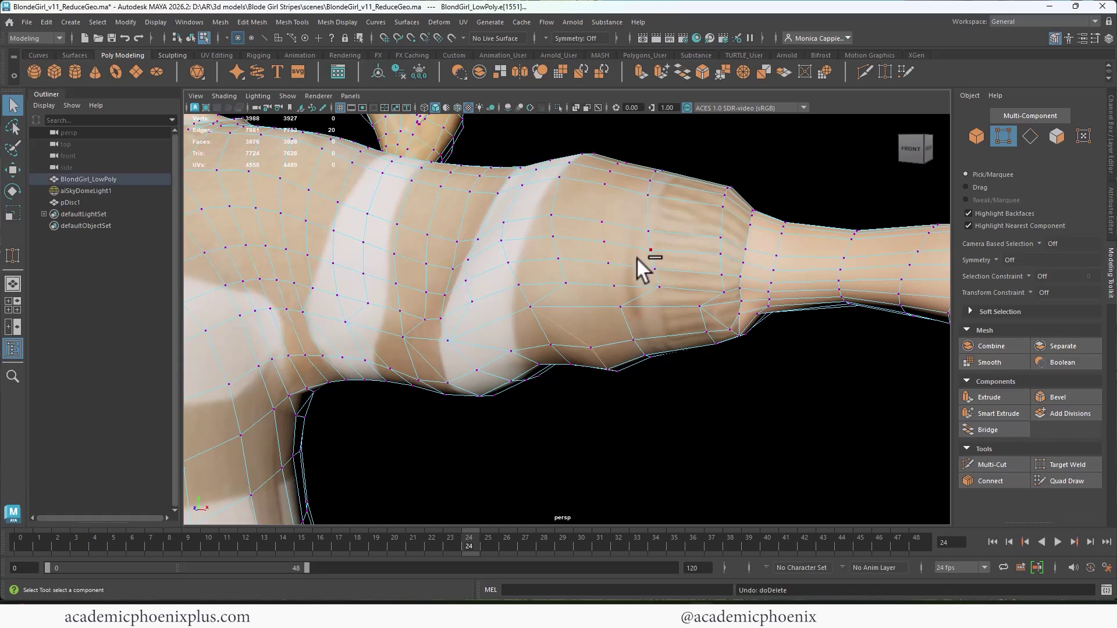
Delete the selected loop between the outer stripe and the cuff with Delete Edge/Vertex, and return to object mode
right_click_drag(602, 228, 606, 200)
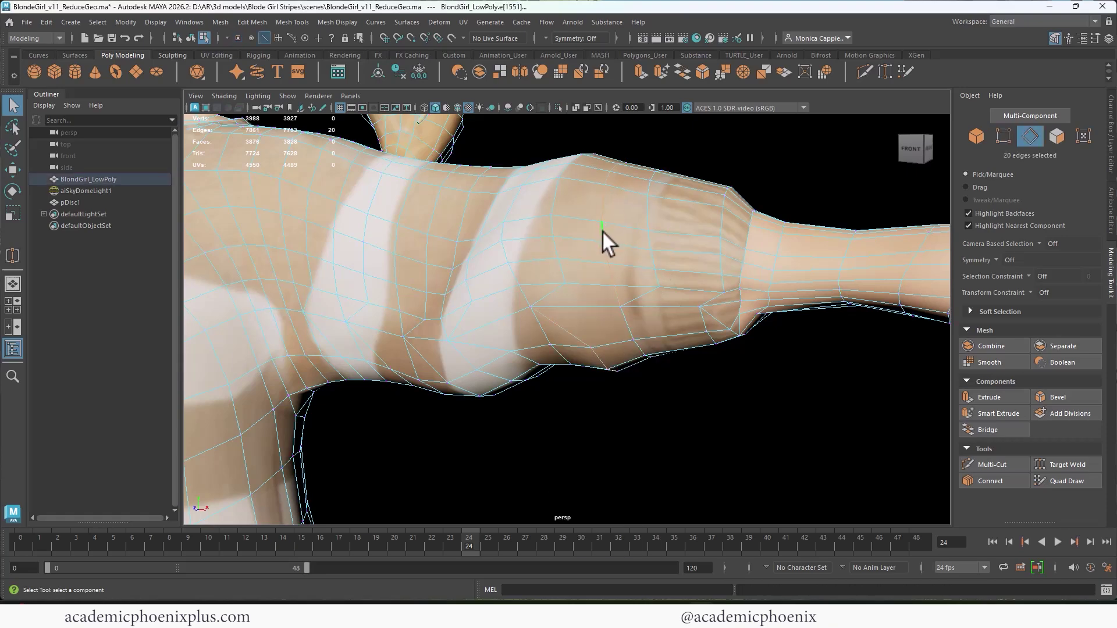
left_click(285, 19)
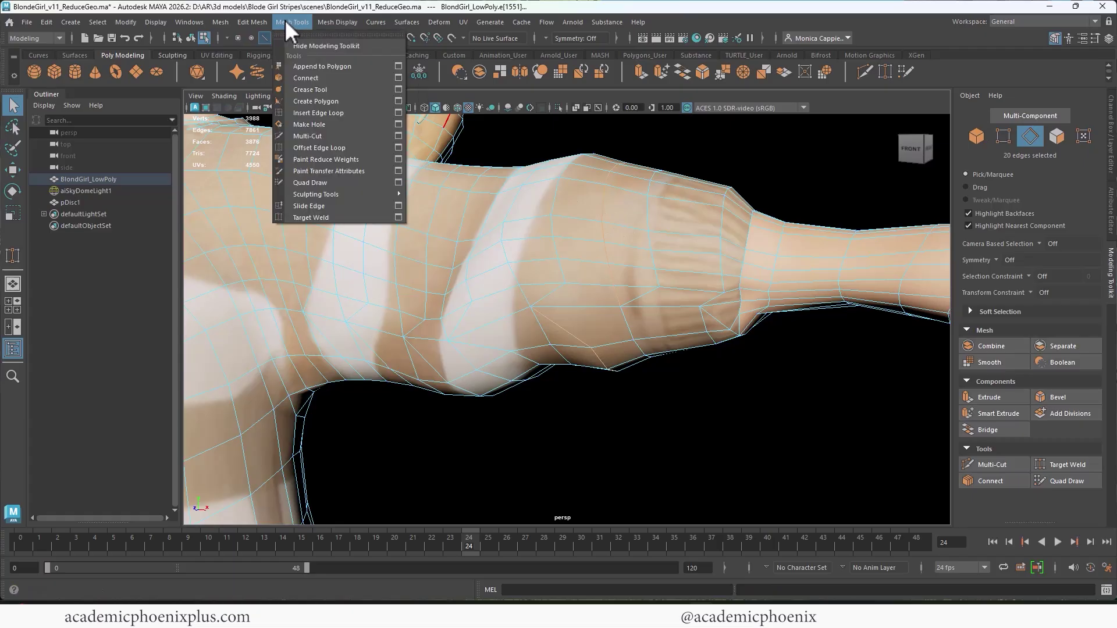
mouse_move(260, 20)
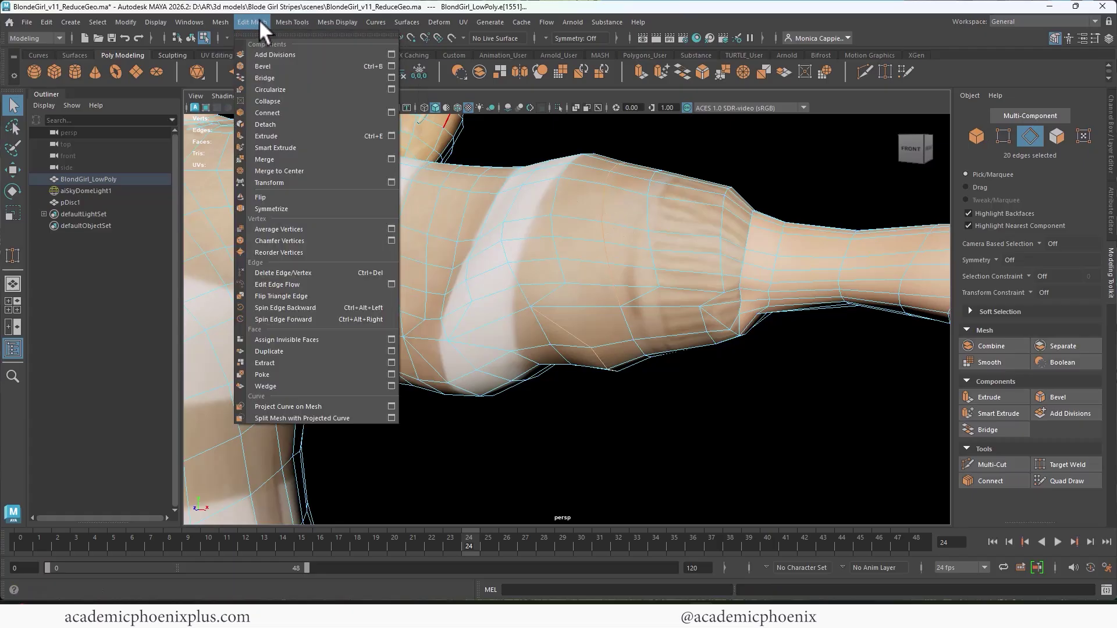
left_click(318, 274)
right_click_drag(621, 223, 650, 205)
Delete the leftover stray edges near the underside of the left sleeve cuff
middle_click_drag(651, 205, 626, 208, "alt")
right_click_drag(643, 215, 640, 210)
double_click(643, 222)
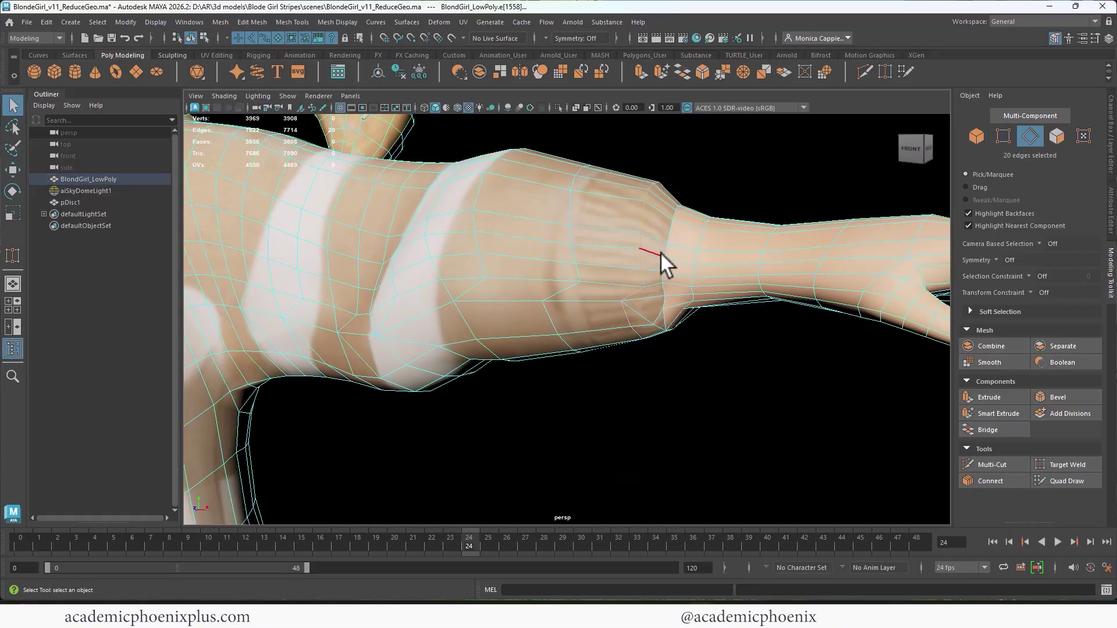
left_click(643, 315)
key("Delete")
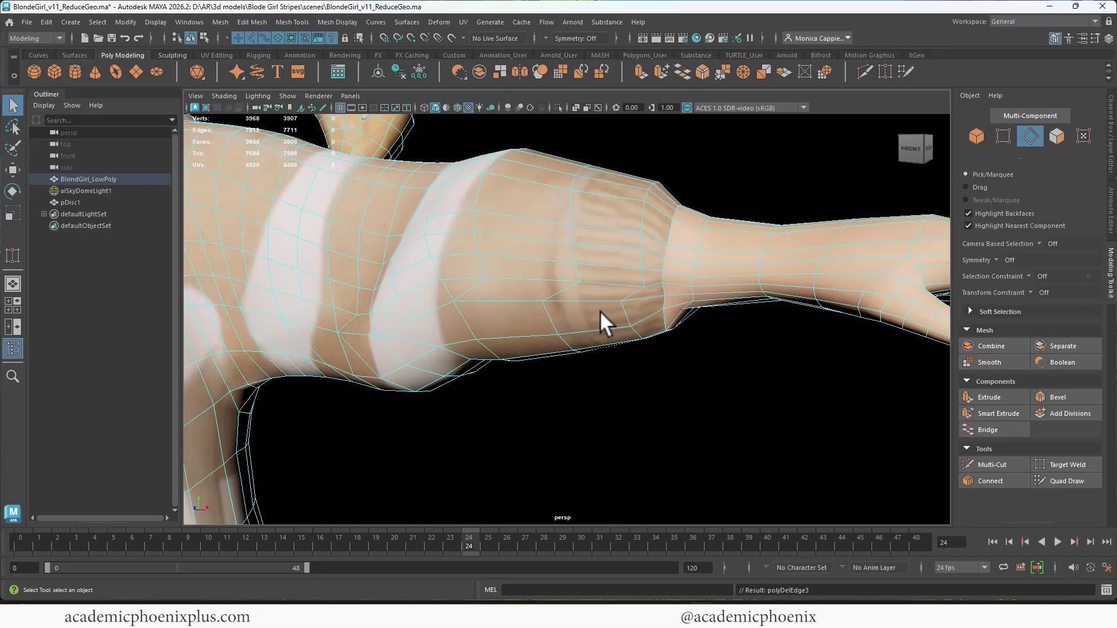
Select the edge loop around the left sleeve cuff nearest the wrist and flatten it by scaling along X
double_click(642, 223)
key("r")
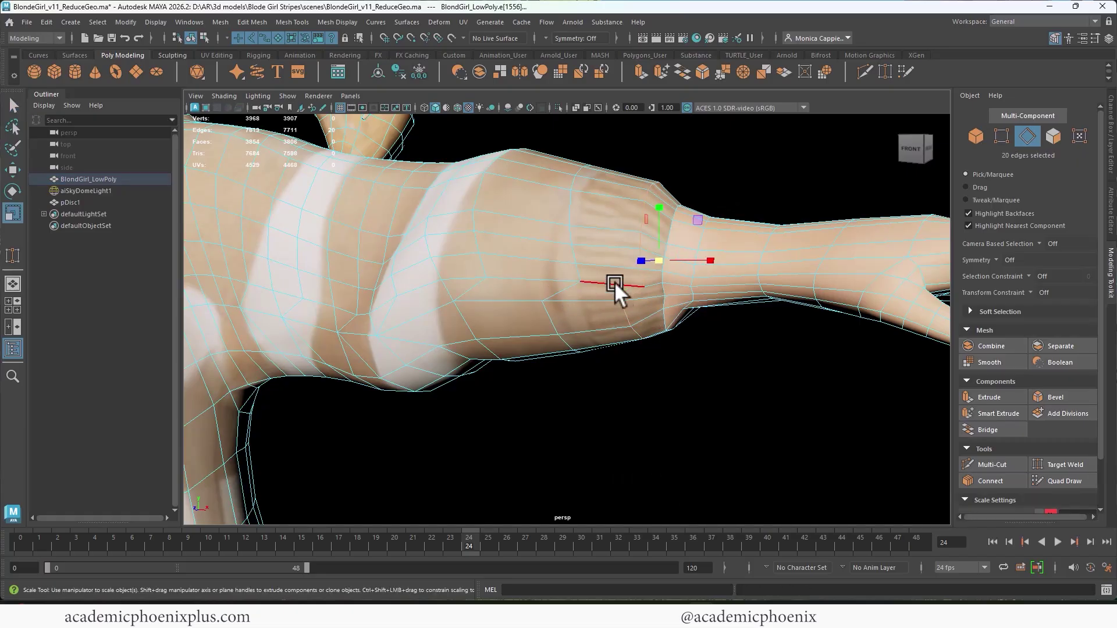
middle_click_drag(588, 281, 729, 272)
middle_click_drag(709, 258, 739, 270)
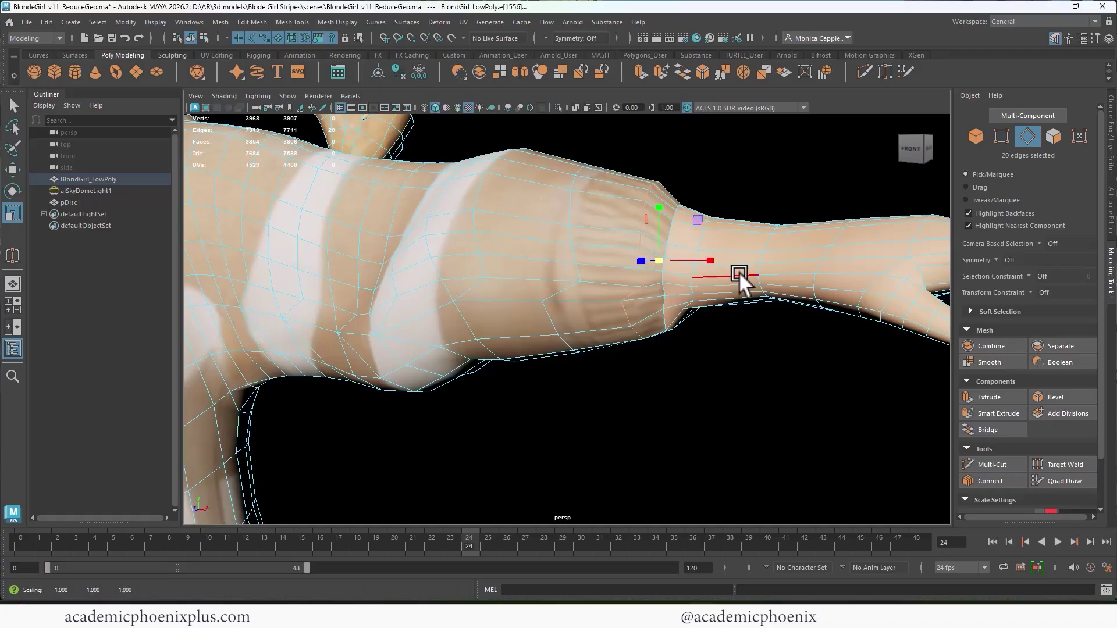
left_click_drag(710, 258, 657, 260)
Select the edge loop where the cuff's ribbing begins and straighten it by scaling along X
double_click(575, 253)
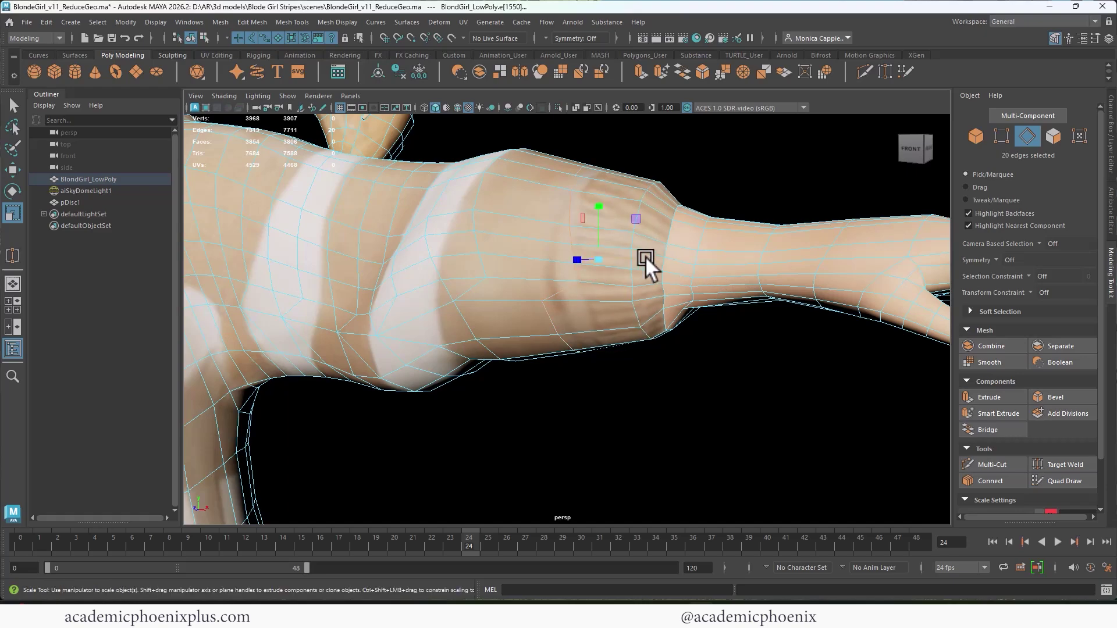
middle_click_drag(644, 256, 584, 263)
left_click_drag(559, 266, 587, 274)
mouse_move(587, 273)
right_mouse_down("alt")
mouse_move(672, 339)
mouse_move(597, 266)
right_mouse_up("alt")
middle_click_drag(597, 266, 620, 237, "alt")
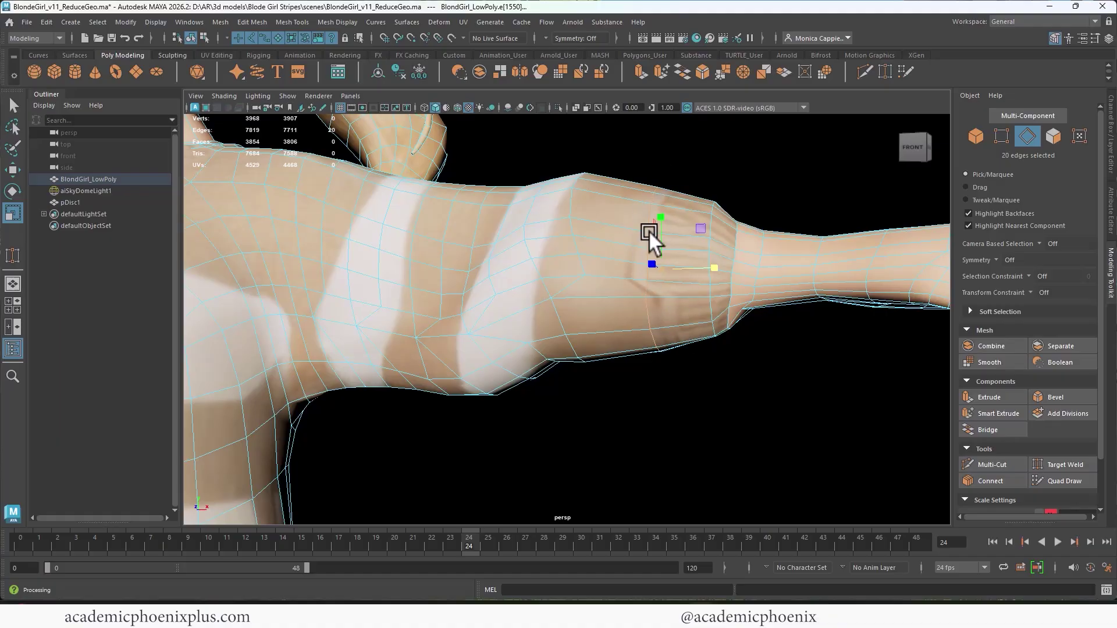
Delete the surplus edge loops with their vertices along the striped sleeve, from the outer stripe towards the shoulder
double_click(546, 278)
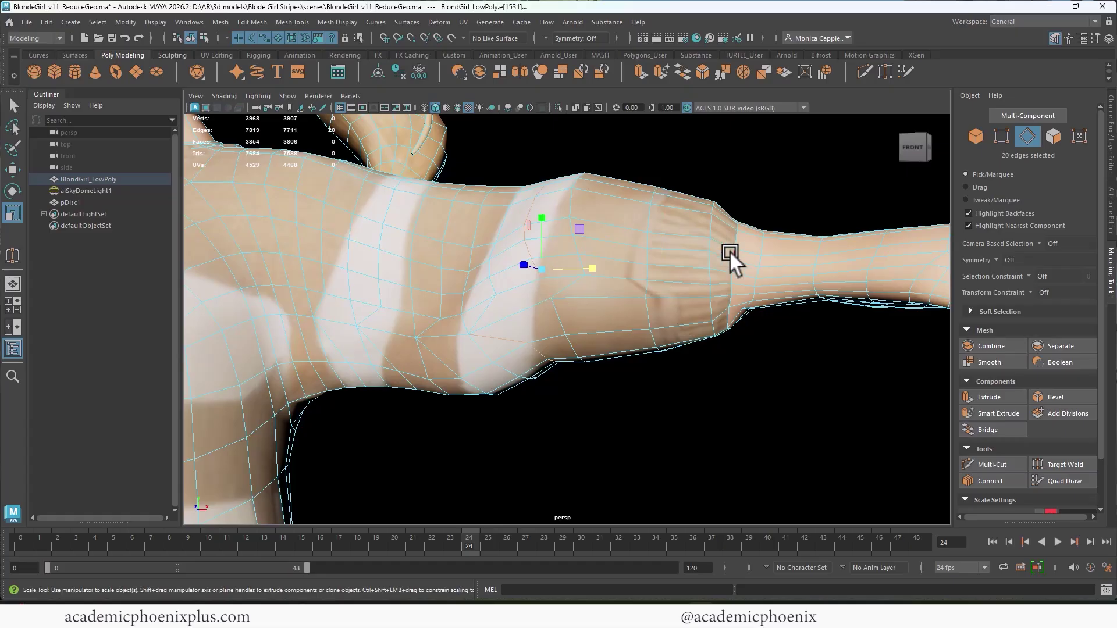
key("Delete")
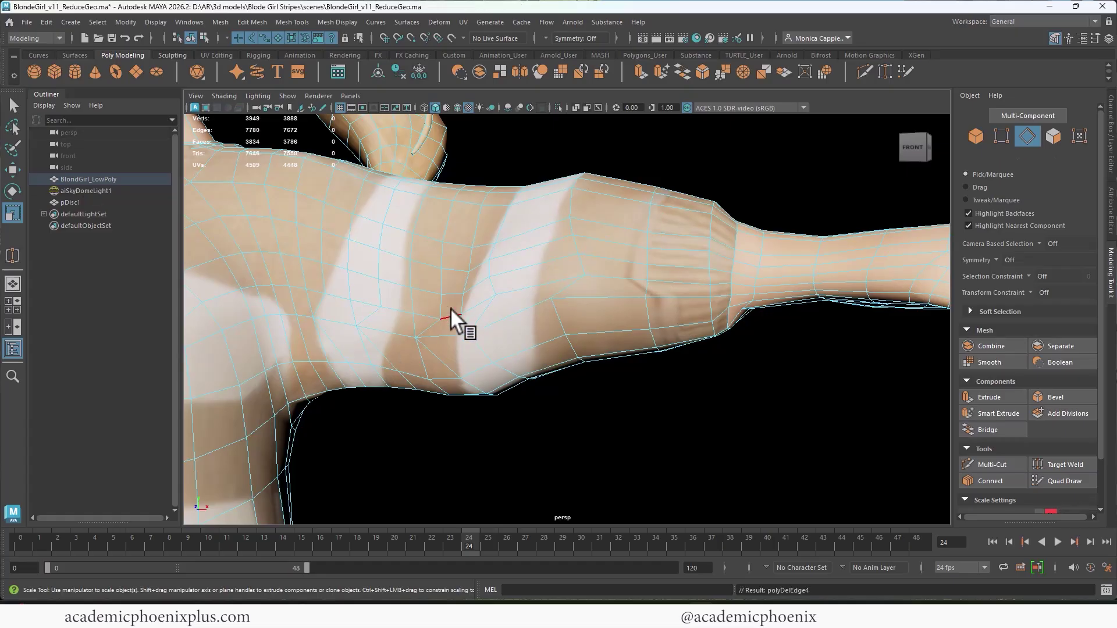
double_click(459, 297)
key("Delete")
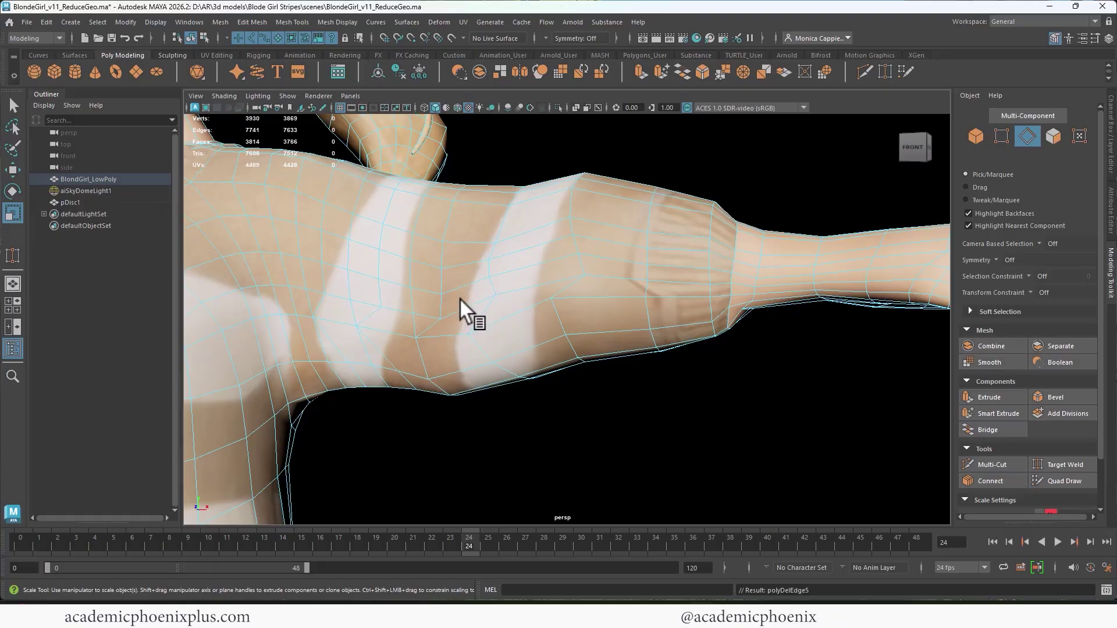
double_click(414, 316)
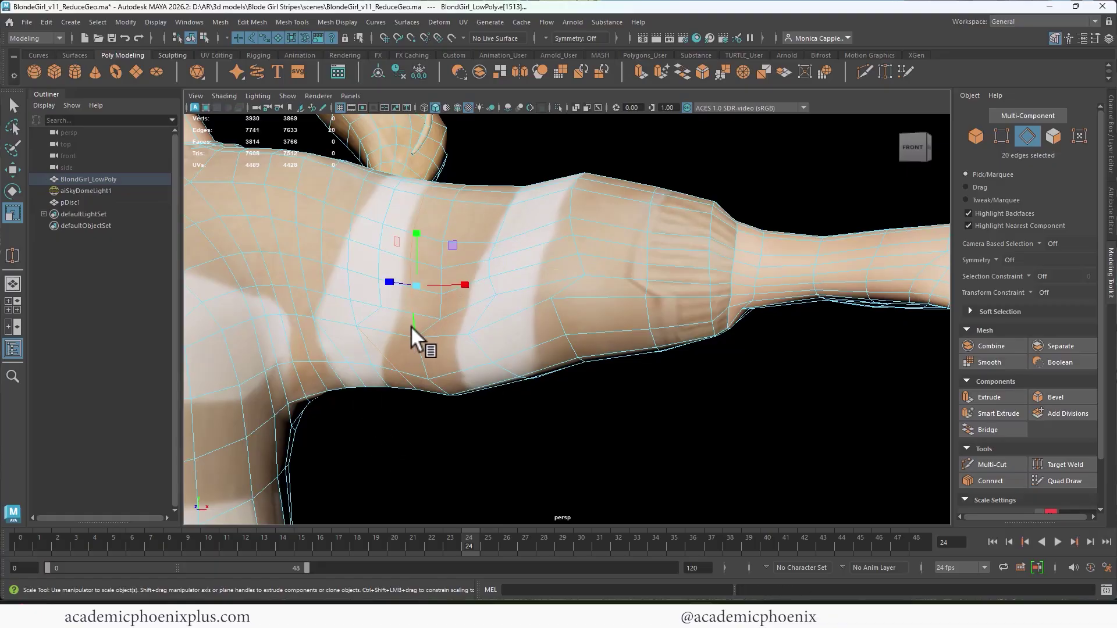
key("ctrl+Delete")
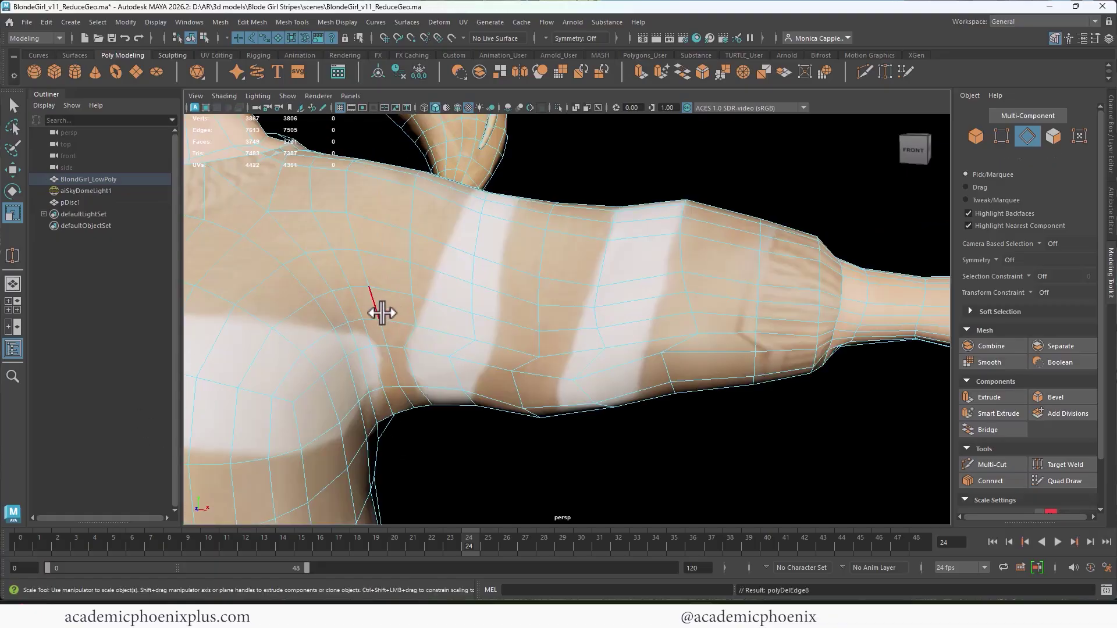
Straighten the remaining edge loops around the striped part of the left sleeve by scaling each along X
double_click(384, 330)
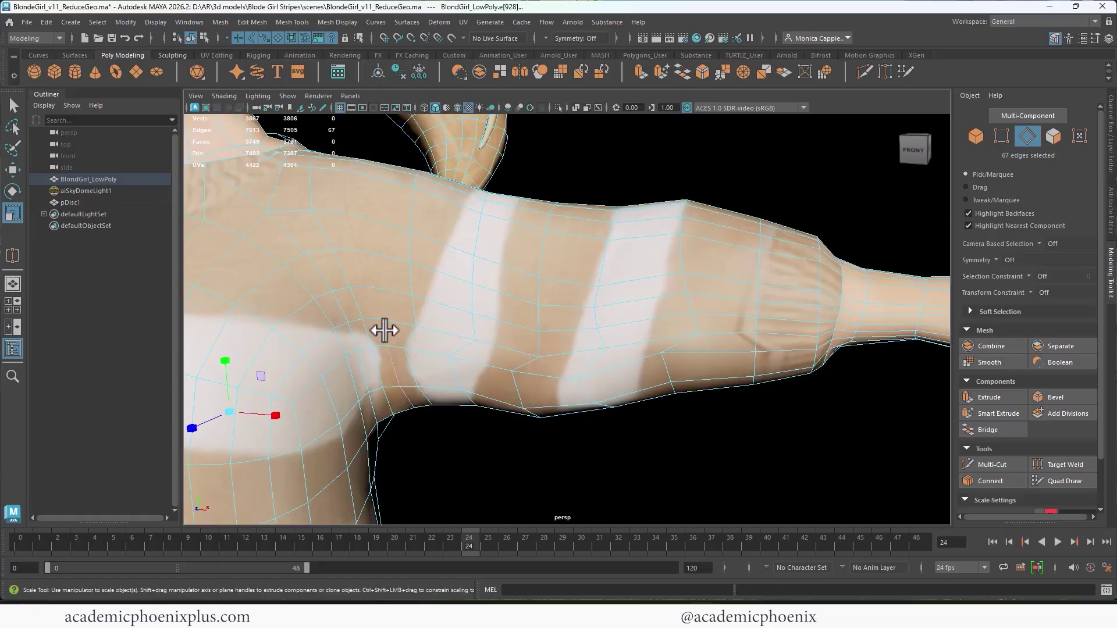
left_click_drag(449, 331, 399, 292, "alt")
scroll(578, 291, "up", 5)
double_click(589, 317)
double_click(471, 302)
double_click(415, 289)
mouse_move(554, 317)
left_mouse_down("alt")
mouse_move(538, 312)
mouse_move(551, 299)
mouse_move(572, 318)
mouse_move(543, 322)
left_mouse_up("alt")
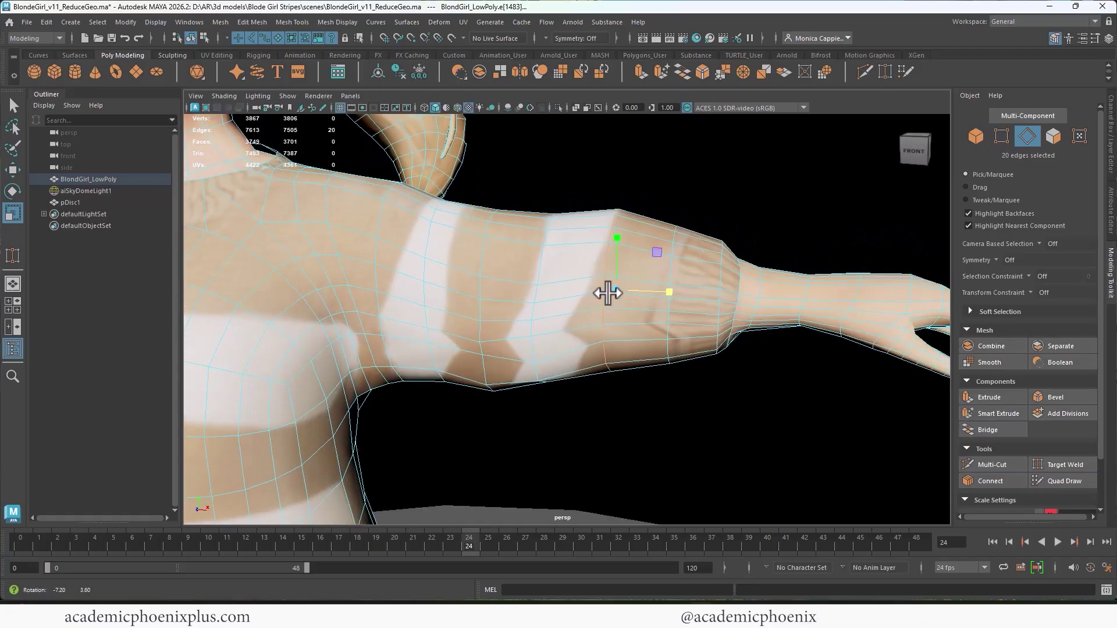
left_click_drag(606, 294, 593, 308, "alt")
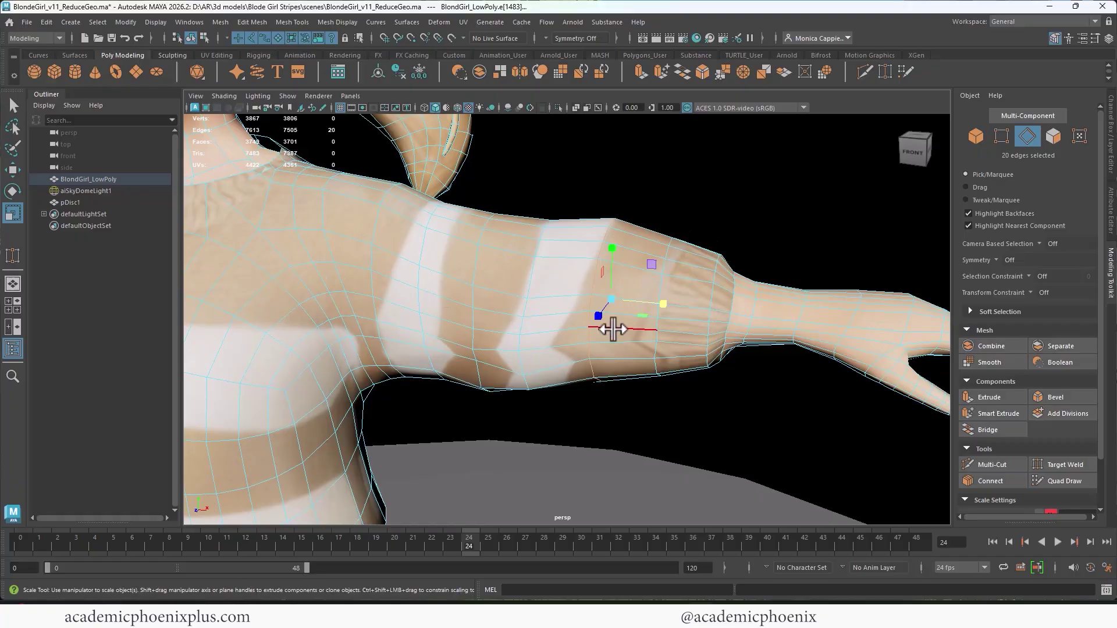
left_click_drag(601, 361, 701, 314, "alt")
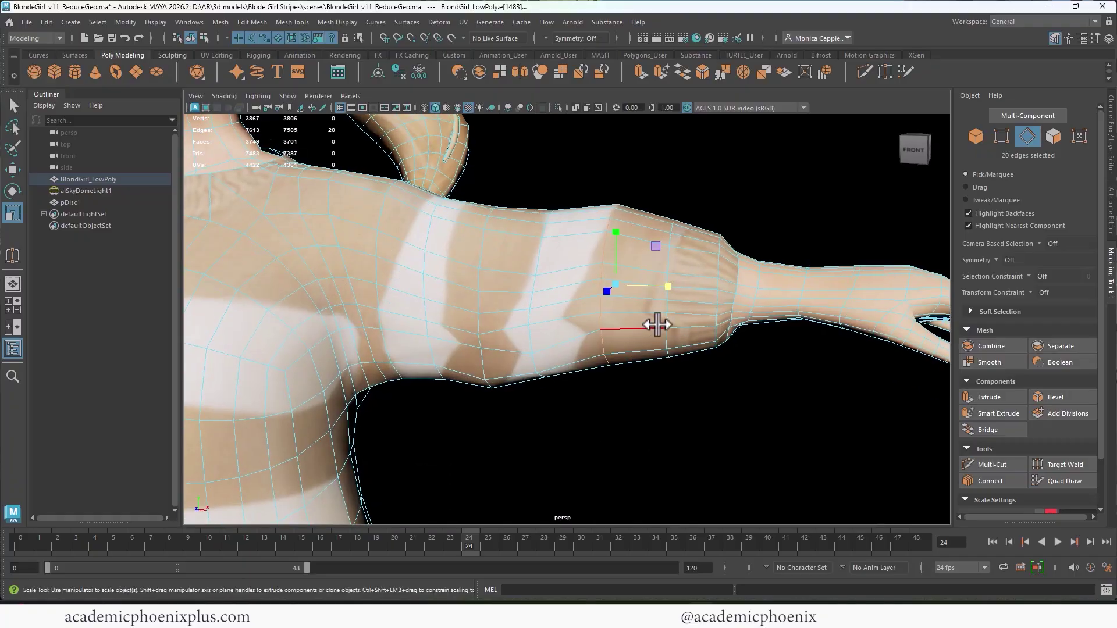
Activate Quad Draw and relax the edge flow across the front of the striped left sleeve
left_click(1055, 36)
left_click(1054, 36)
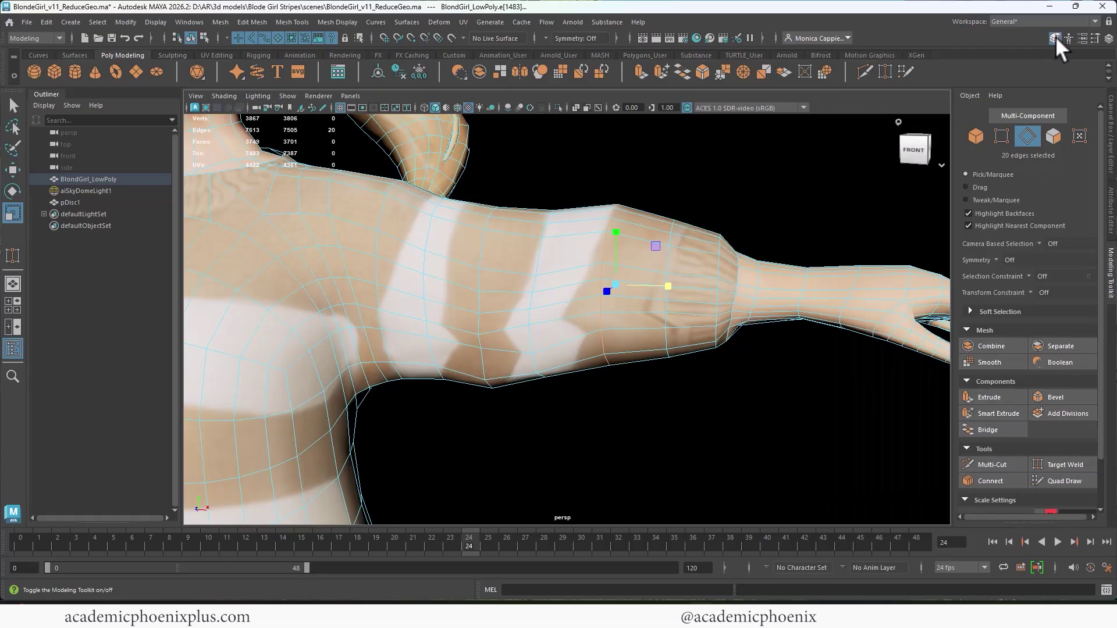
left_click_drag(1099, 245, 1099, 296)
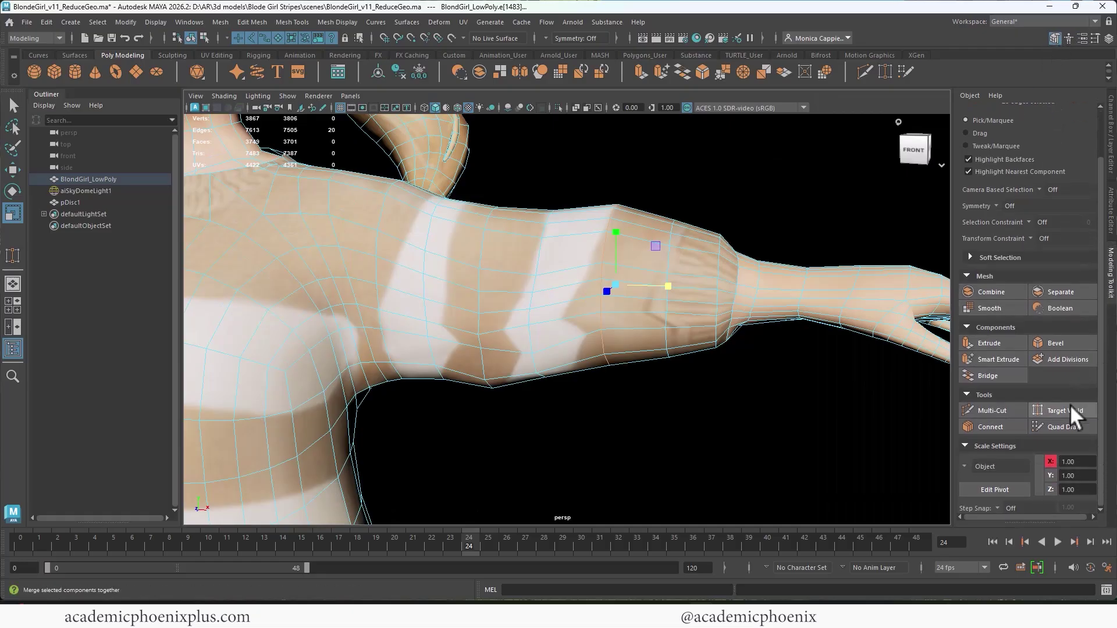
left_click(1074, 426)
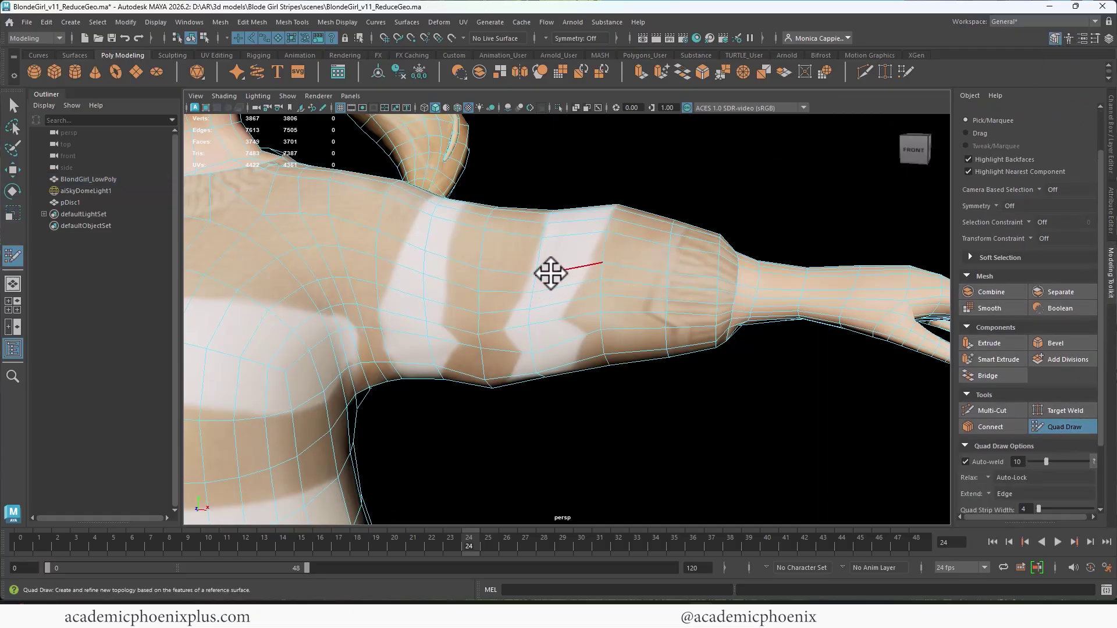
key("shift")
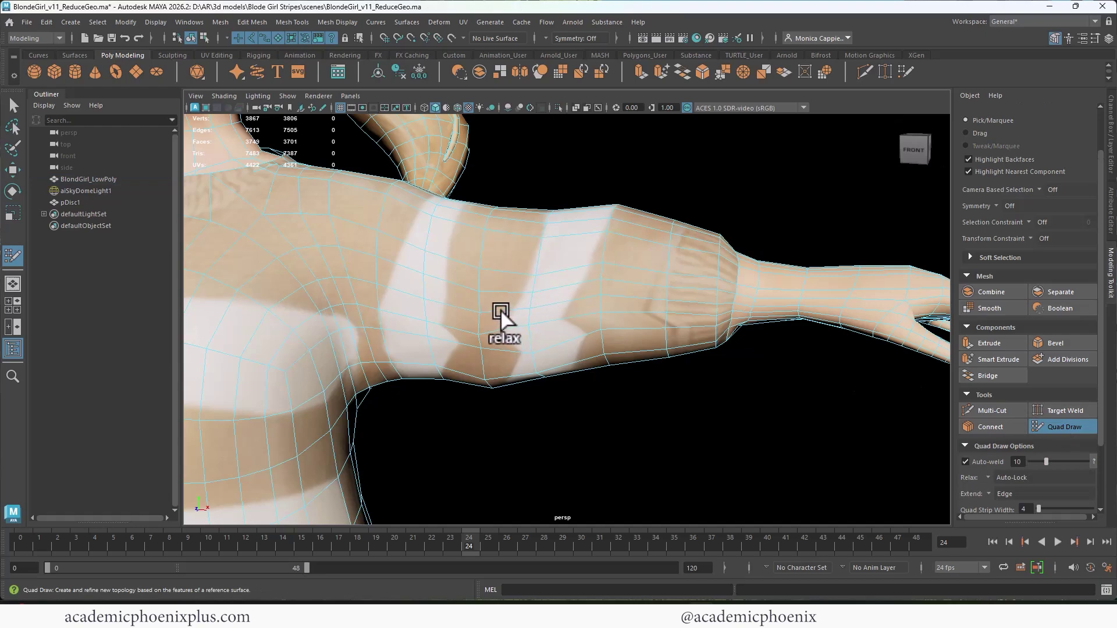
mouse_move(500, 317)
left_mouse_down("shift")
mouse_move(466, 332)
mouse_move(561, 317)
mouse_move(636, 327)
mouse_move(477, 376)
left_mouse_up("shift")
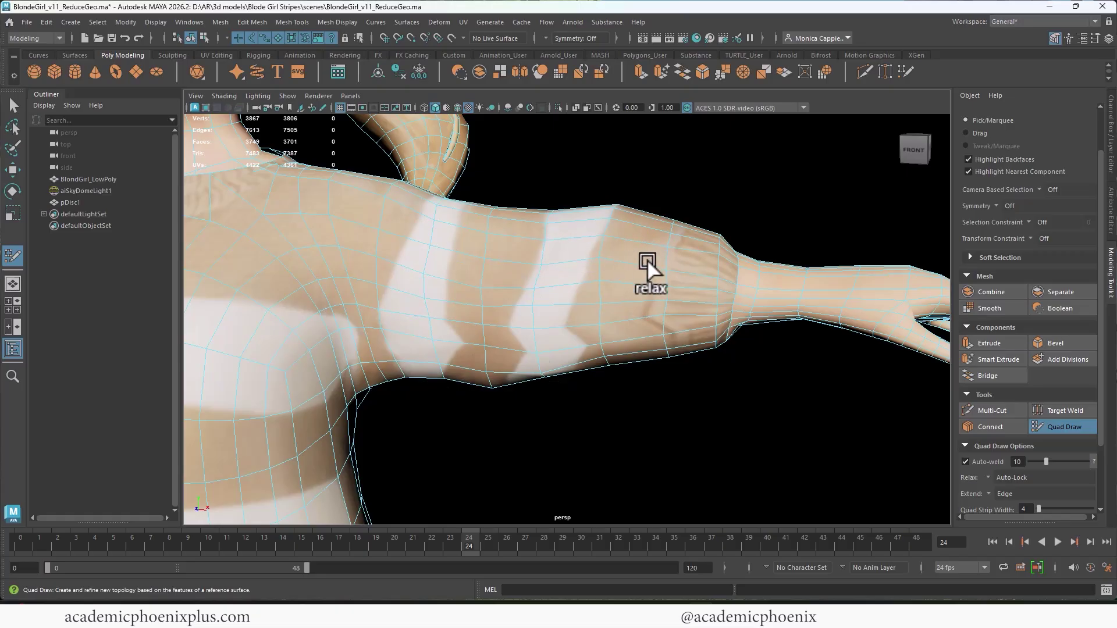
Relax the edge flow around the back and underside of the left sleeve
mouse_move(676, 187)
left_mouse_down("alt")
mouse_move(499, 221)
mouse_move(510, 243)
left_mouse_up("alt")
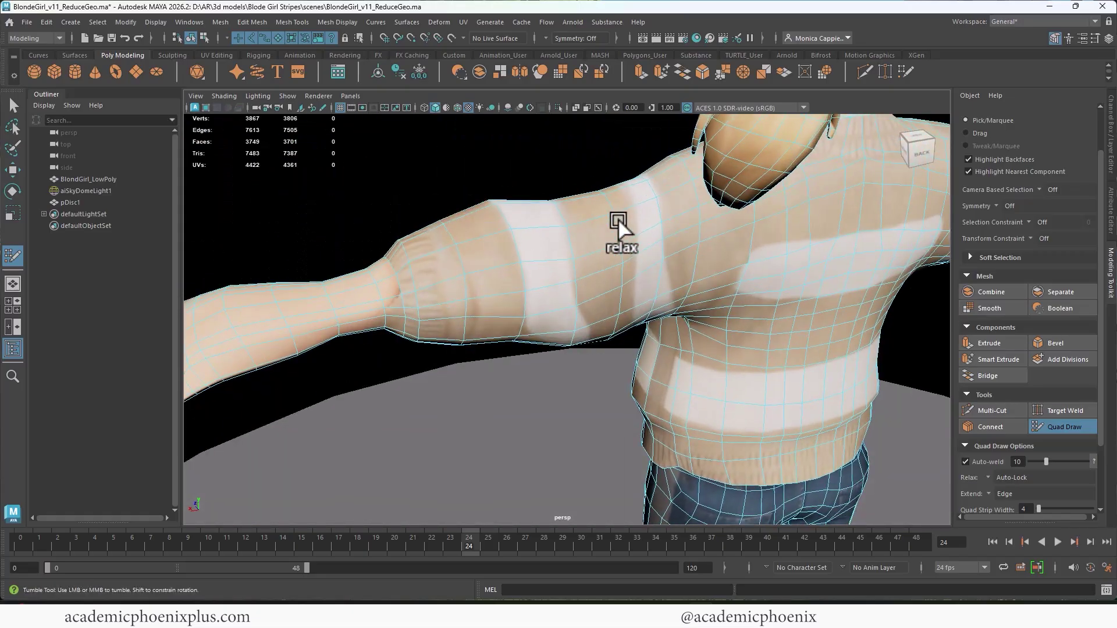
left_click_drag(623, 219, 454, 332, "alt")
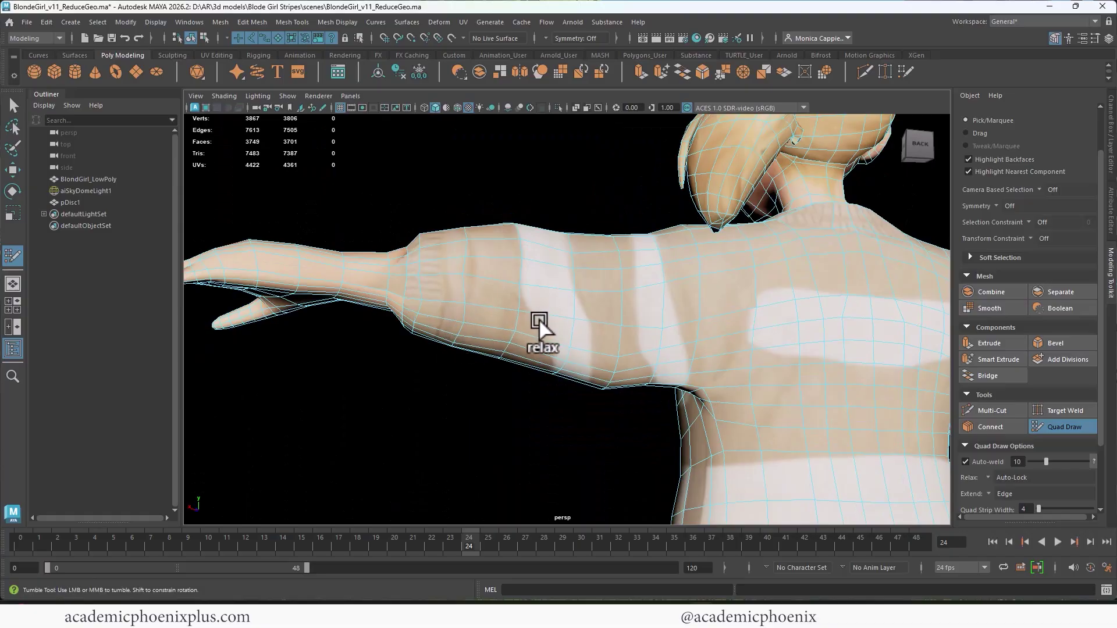
left_click_drag(589, 309, 611, 324, "alt")
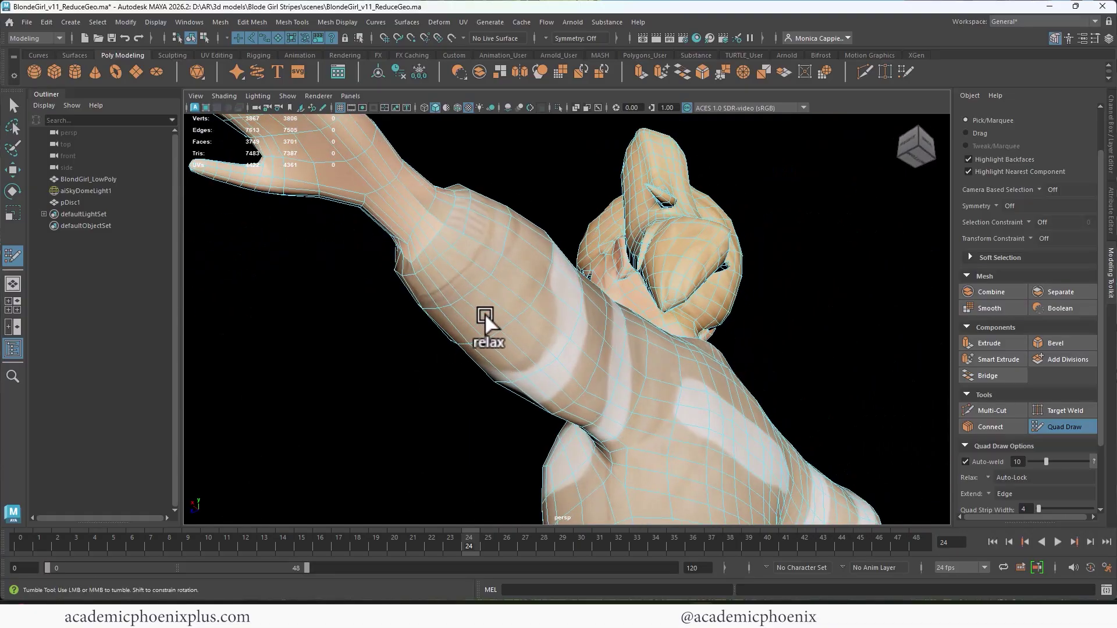
mouse_move(563, 391)
left_mouse_down("alt")
mouse_move(534, 339)
mouse_move(650, 366)
mouse_move(650, 329)
left_mouse_up("alt")
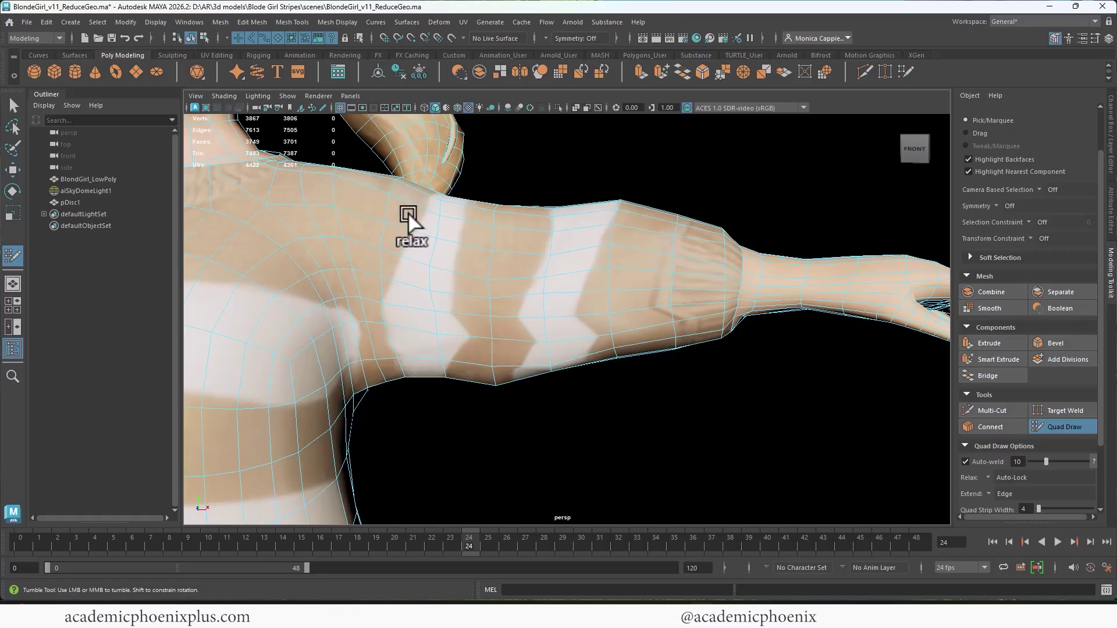
Switch to the UV Editing workspace and set face selection on the striped sleeve's UV shell
left_click(995, 22)
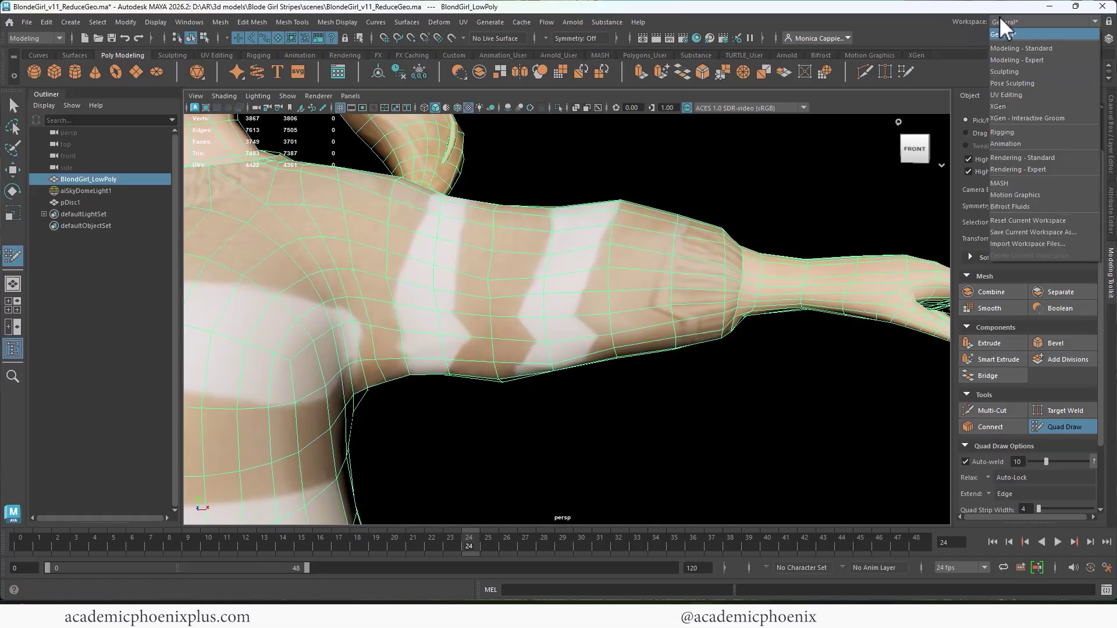
left_click(1025, 96)
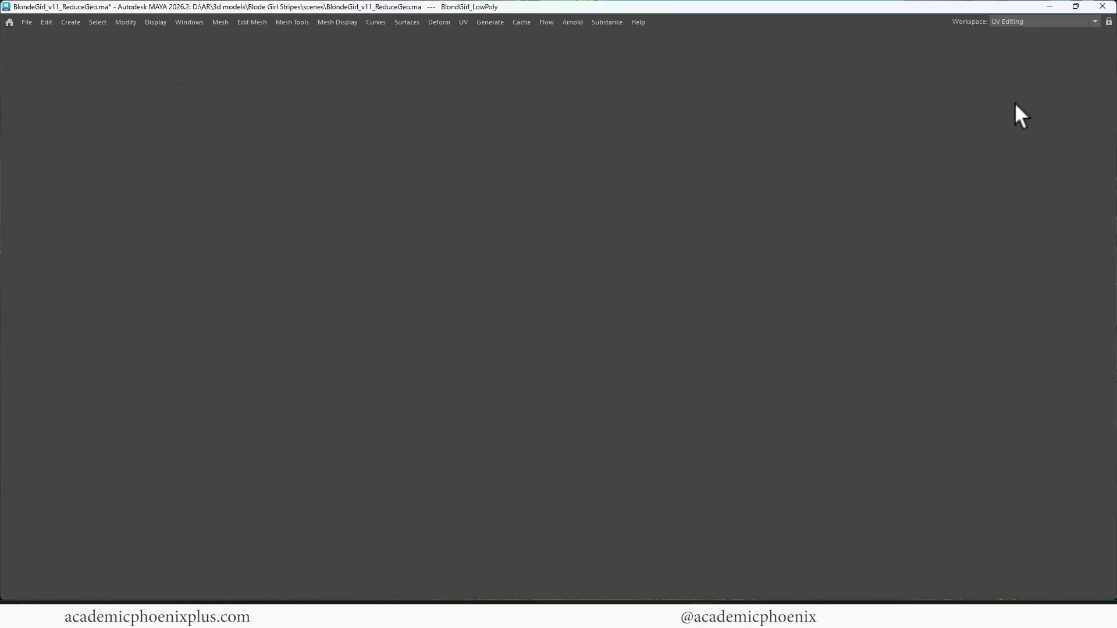
scroll(812, 261, "up", 3)
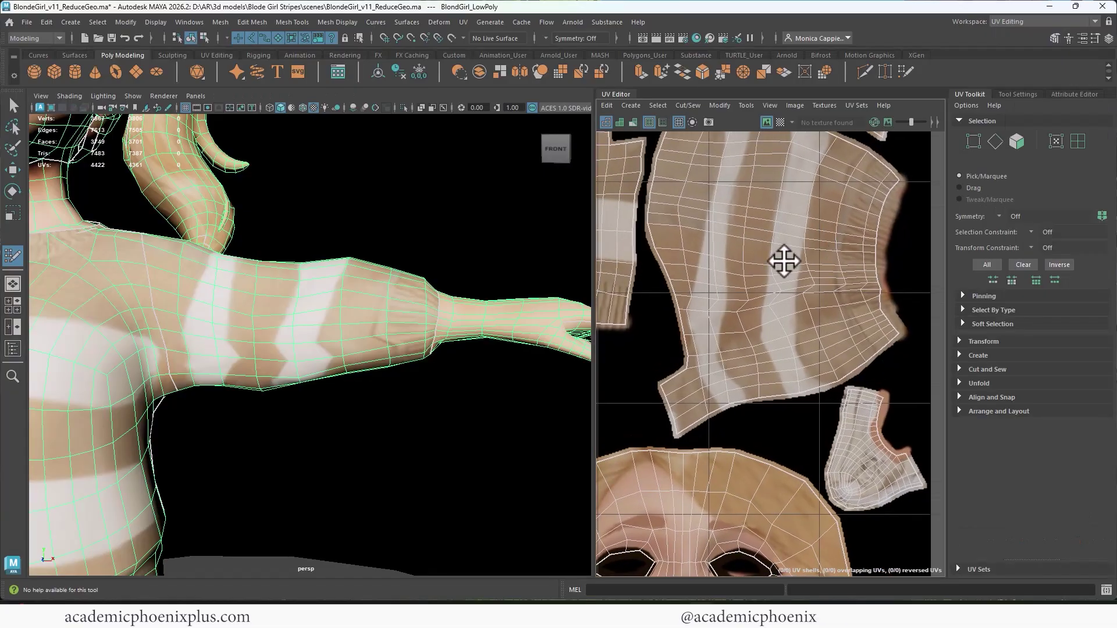
right_click(794, 281)
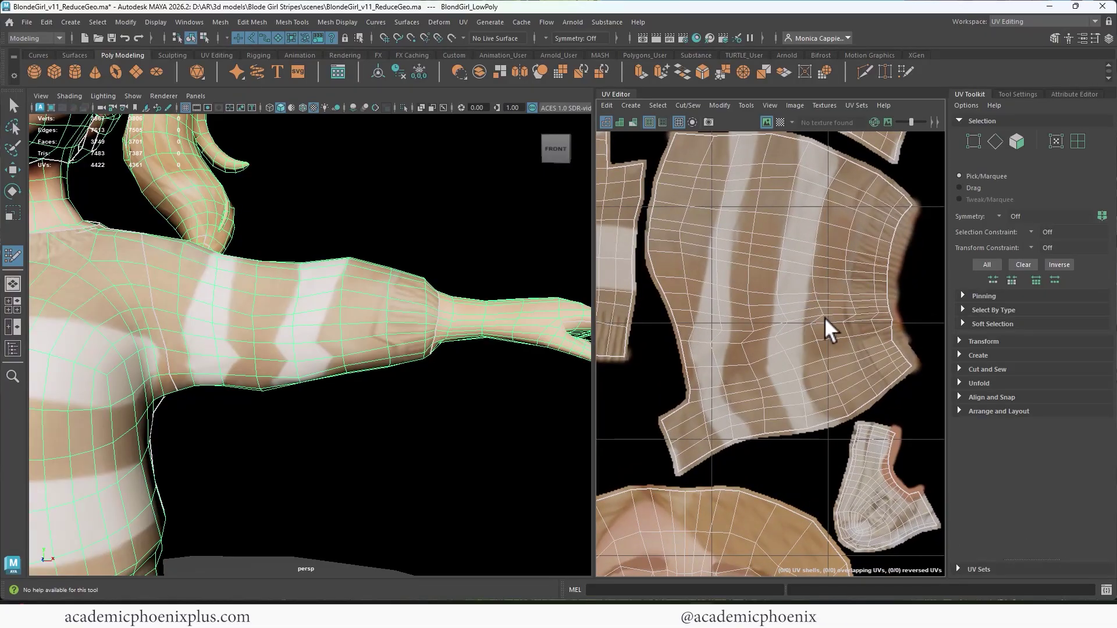
right_click_drag(833, 294, 808, 334)
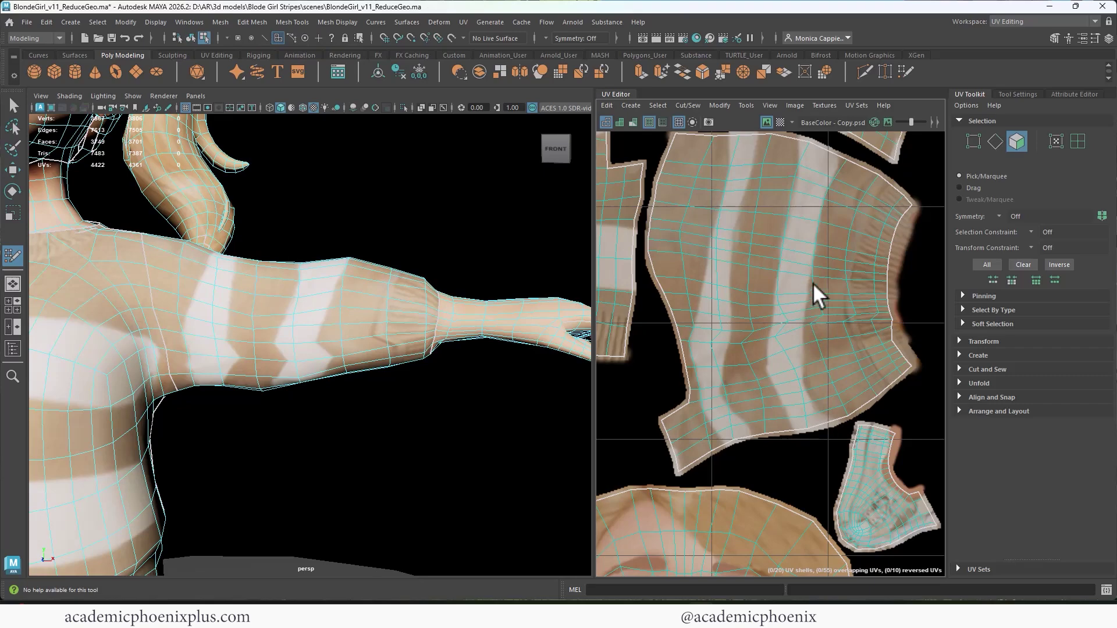
right_click_drag(813, 283, 804, 310)
right_click_drag(823, 239, 829, 279)
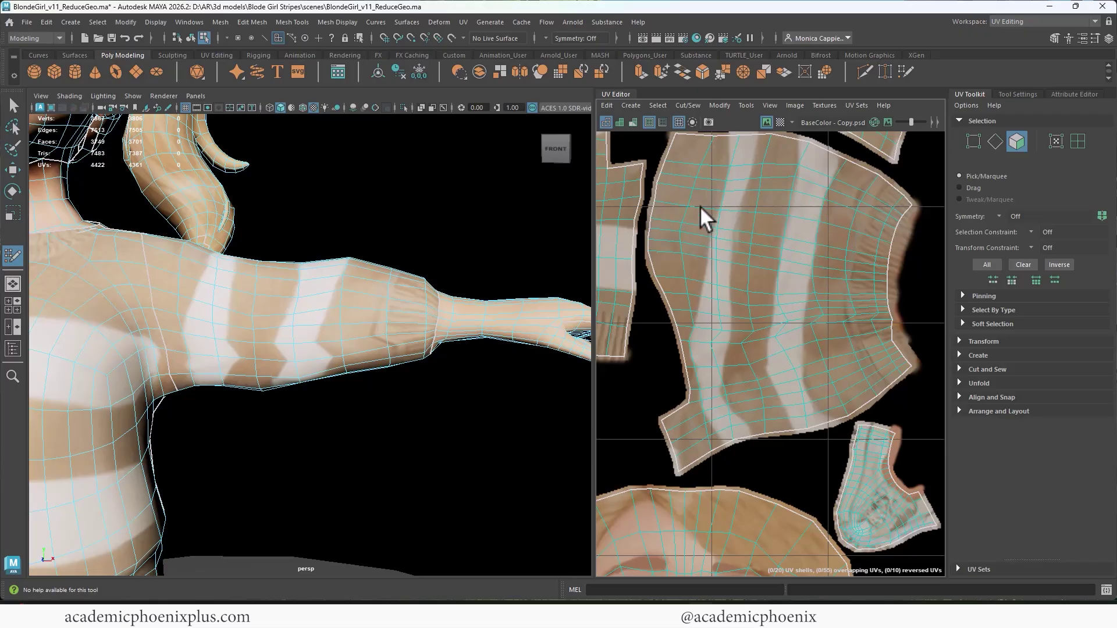
Select all faces of the striped sleeve's UV shell and unfold it
left_click(13, 108)
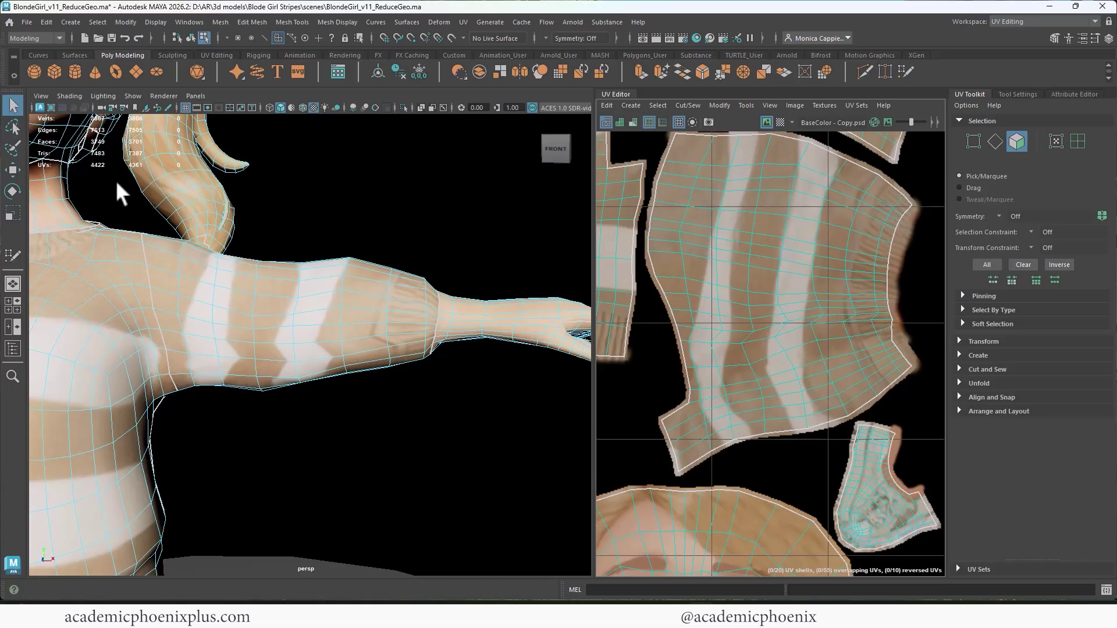
right_click_drag(749, 234, 783, 267)
left_click(798, 286)
double_click(797, 285)
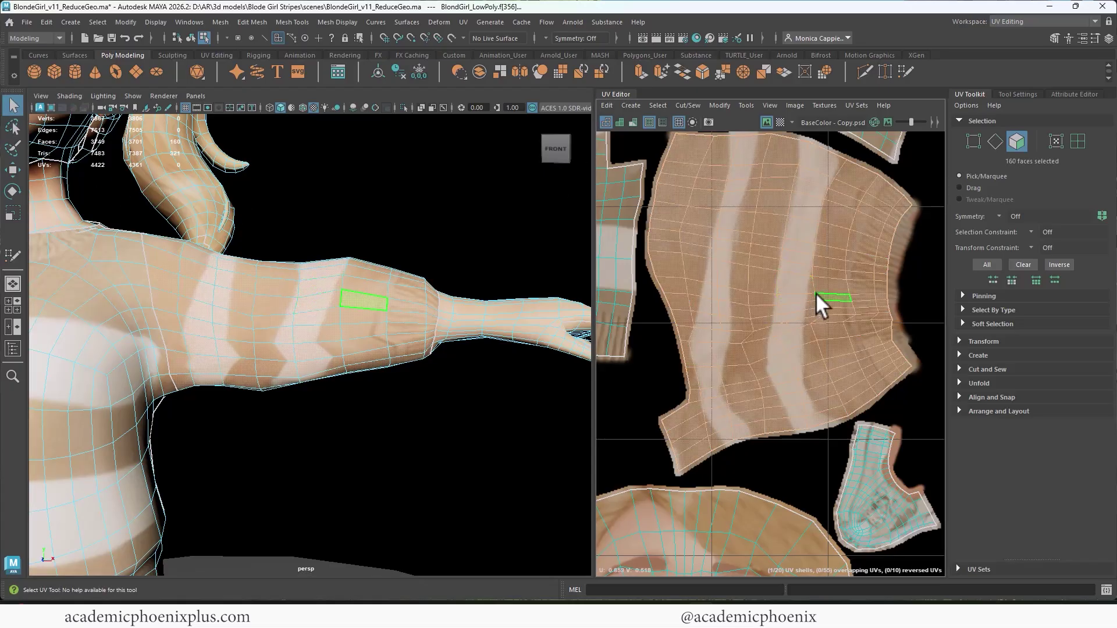
right_click(813, 275, "shift")
right_click_drag(809, 277, 676, 278, "shift")
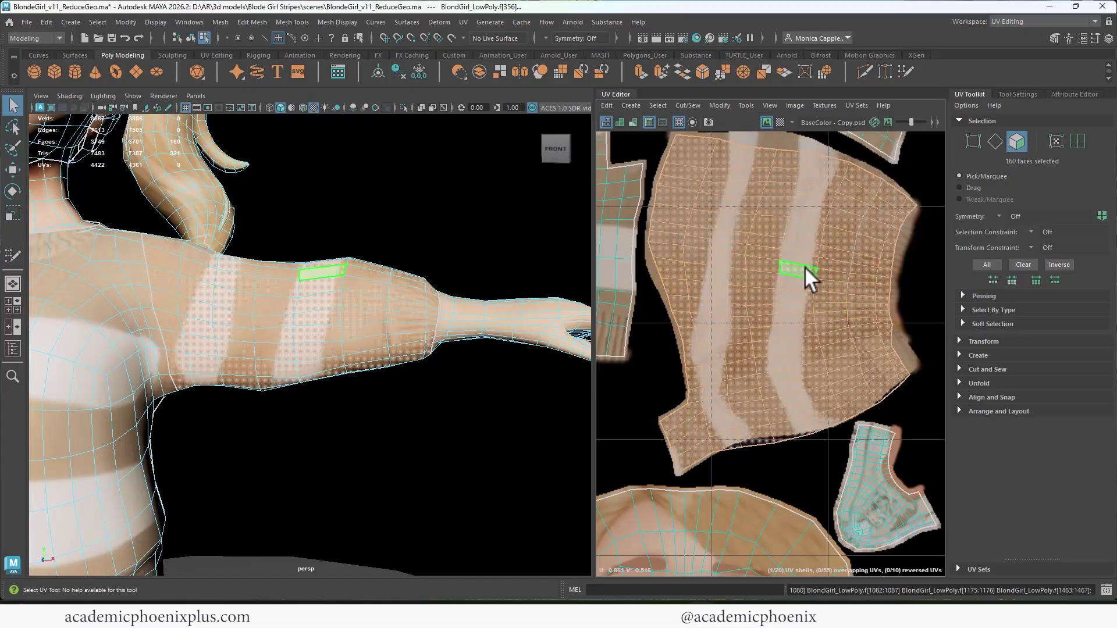
Scale and move the striped sleeve's UV shell so it fits inside the sleeve artwork on the texture
middle_click_drag(777, 218, 783, 289, "alt")
key("r")
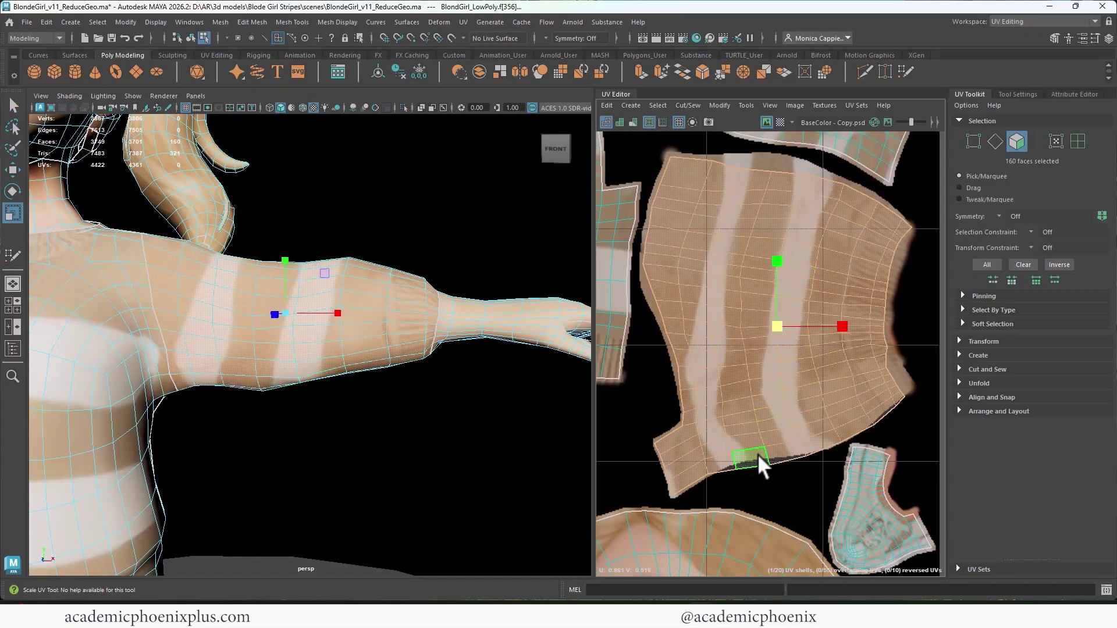
key("w")
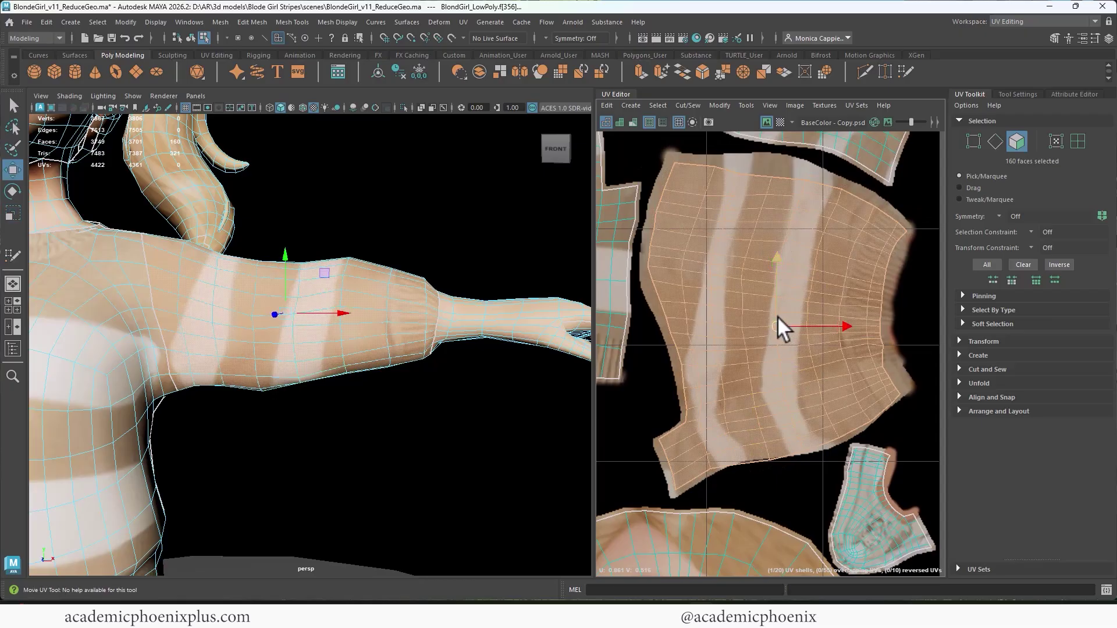
left_click_drag(775, 312, 776, 312)
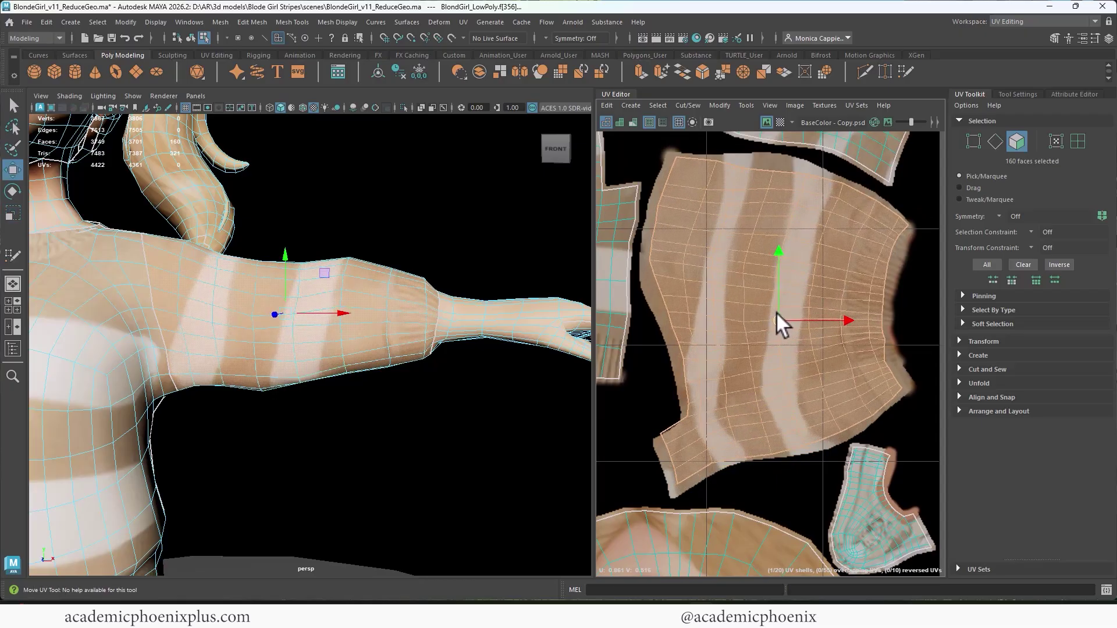
key("r")
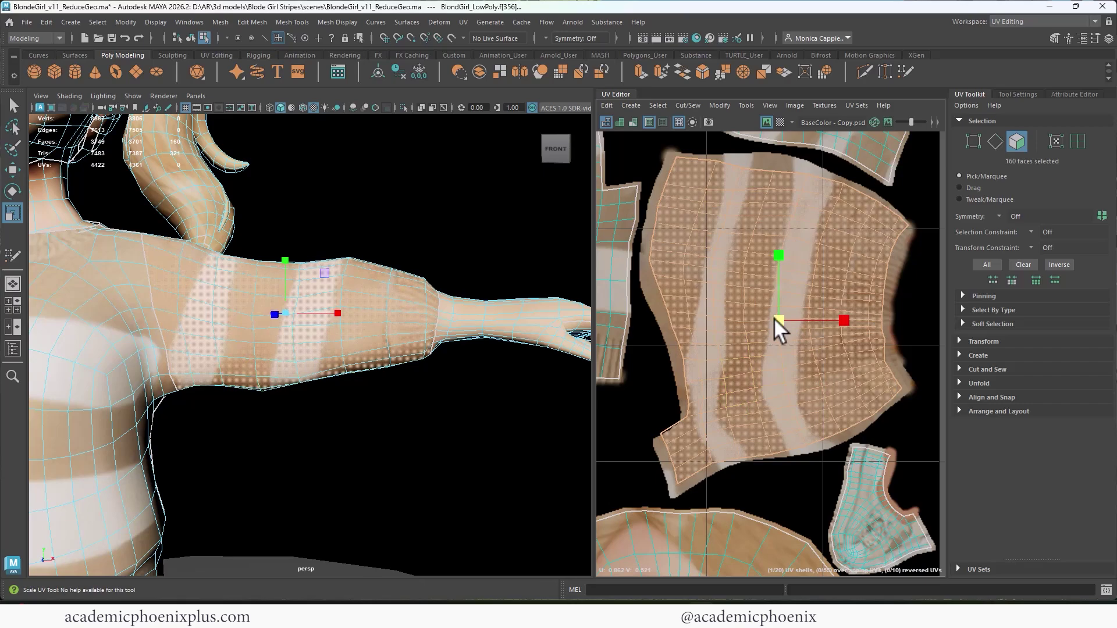
Select the four faces of the shell's small corner tab and move them slightly down to match the texture
left_click_drag(643, 414, 679, 481)
key("w")
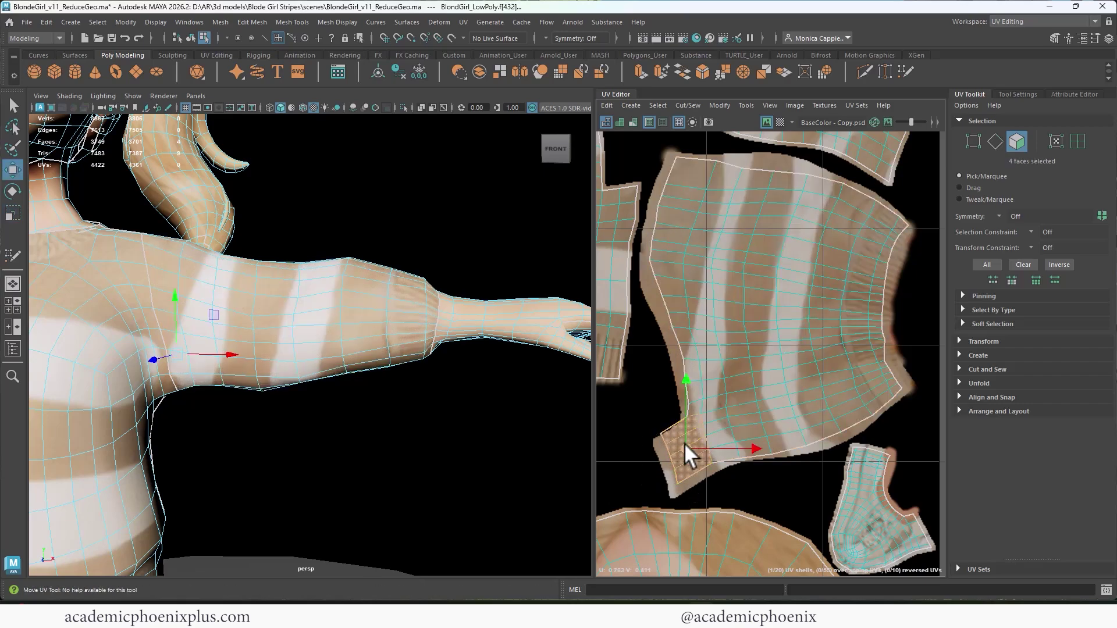
left_click_drag(685, 444, 684, 451)
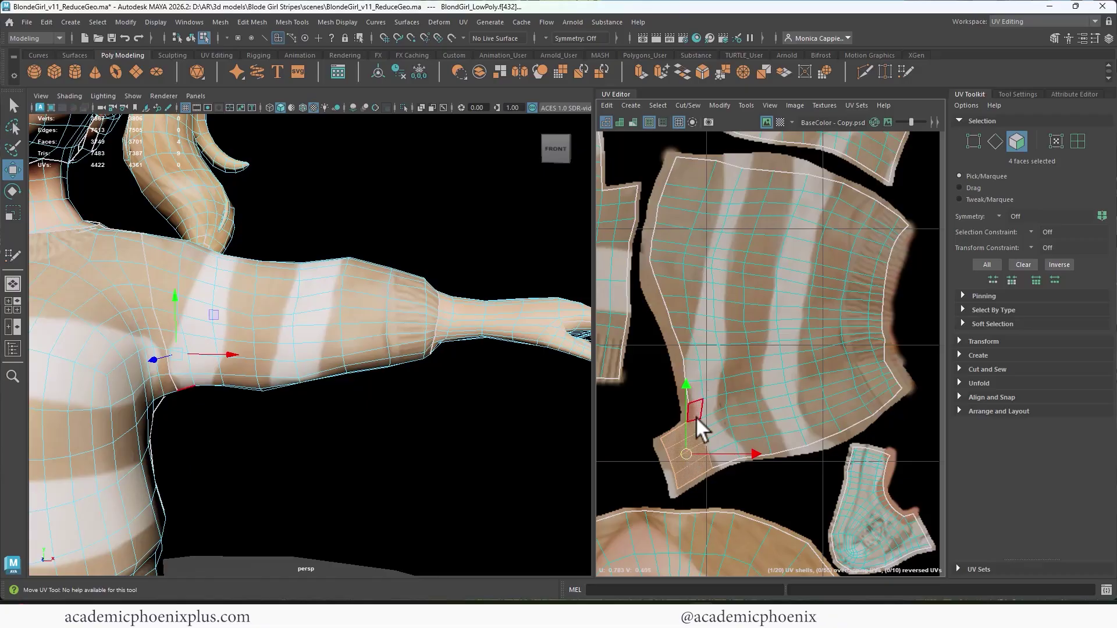
Return to object mode, deselect the character, and examine how the texture sits on the refitted left sleeve
right_click_drag(358, 297, 418, 225)
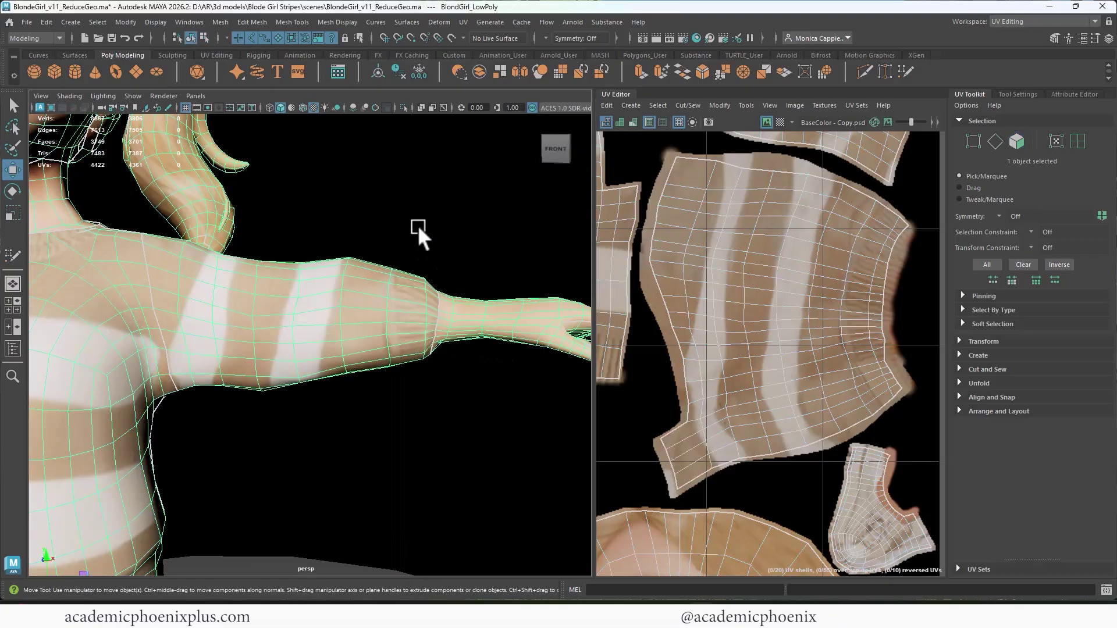
left_click(429, 376)
left_click_drag(428, 376, 391, 277, "alt")
scroll(334, 342, "down", 8)
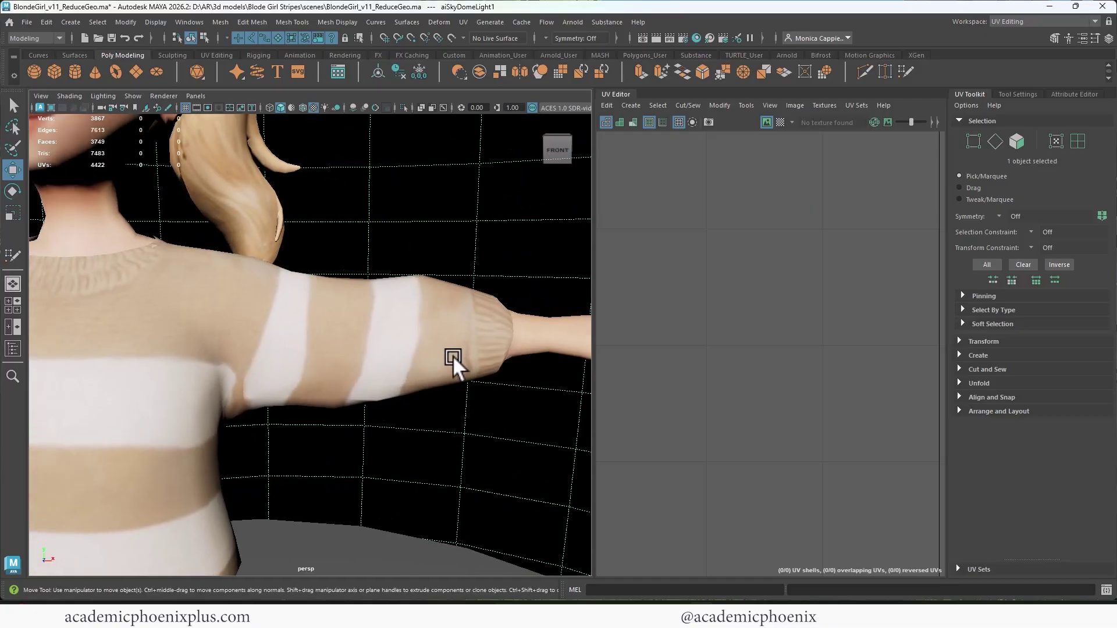
left_click_drag(383, 349, 355, 350, "alt")
scroll(397, 400, "down", 3)
middle_click_drag(396, 399, 415, 416, "alt")
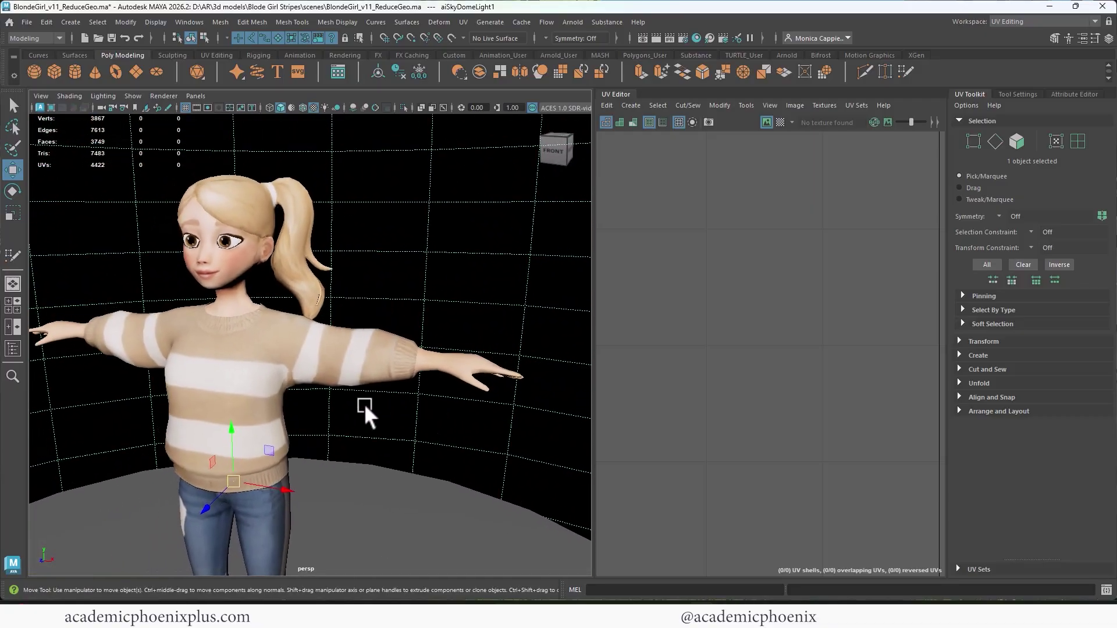
left_click_drag(364, 404, 391, 387, "alt")
Select the character mesh, switch to edge selection, and select an edge loop on the right side near the shoulder
left_click(369, 347)
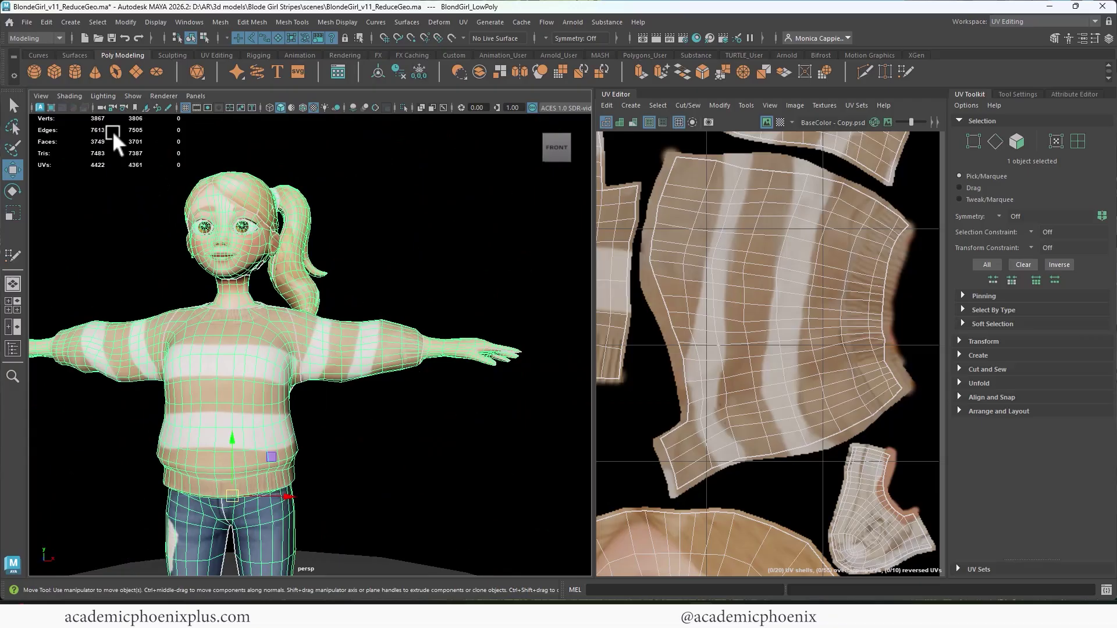
scroll(376, 298, "up", 10)
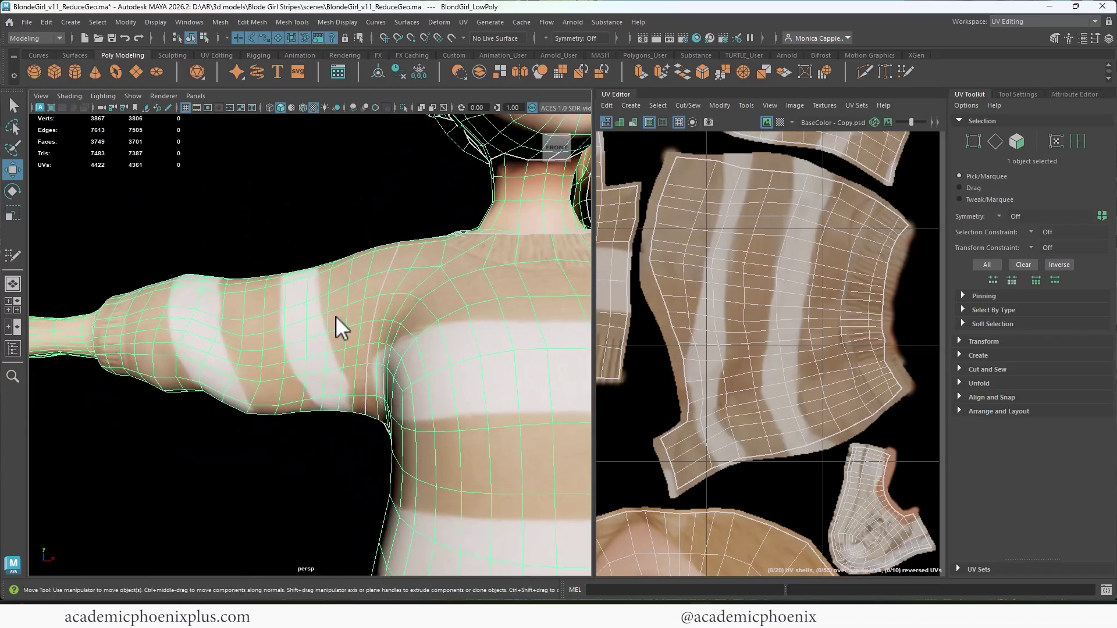
right_click_drag(332, 259, 381, 296)
double_click(364, 306)
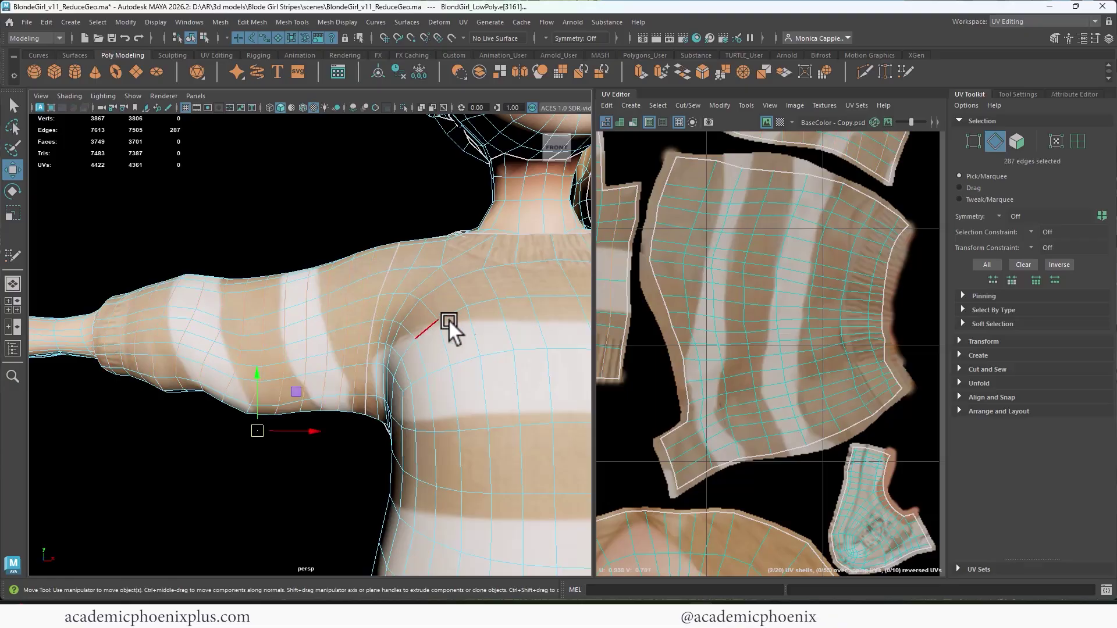
Examine the edge layout of the character's right sleeve from the shoulder to the cuff
right_click_drag(448, 320, 284, 295, "alt")
middle_click_drag(413, 340, 370, 265, "alt")
left_click_drag(371, 264, 399, 289, "alt")
right_click_drag(399, 289, 352, 307, "alt")
middle_click_drag(352, 307, 350, 263, "alt")
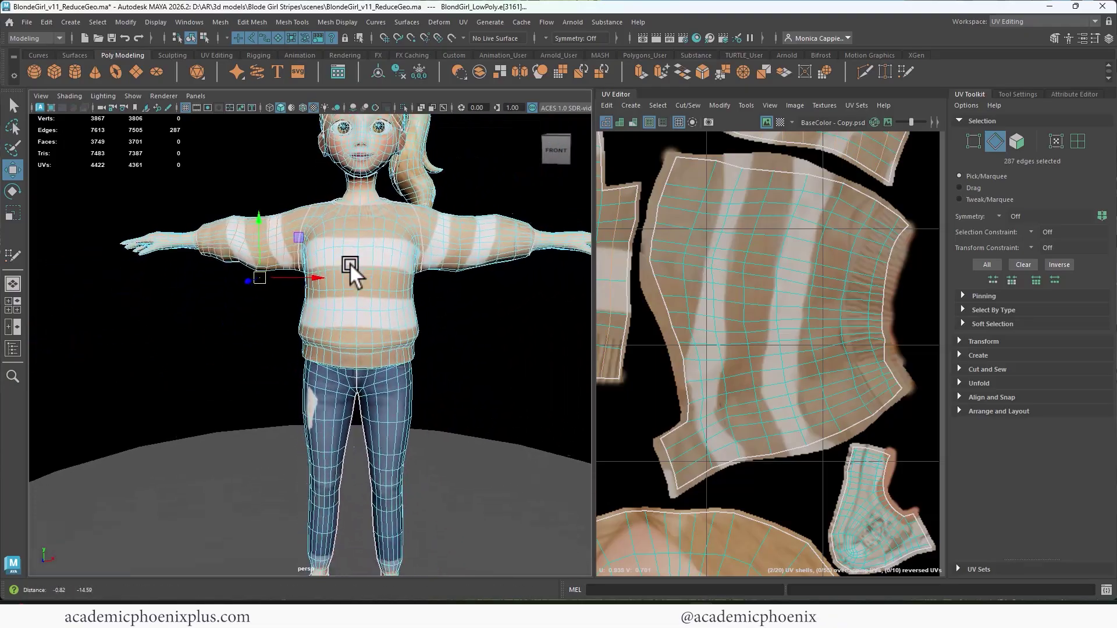
right_click_drag(350, 263, 407, 268, "alt")
middle_click_drag(250, 245, 341, 356, "alt")
right_click_drag(203, 286, 337, 297, "alt")
middle_click_drag(206, 304, 310, 295, "alt")
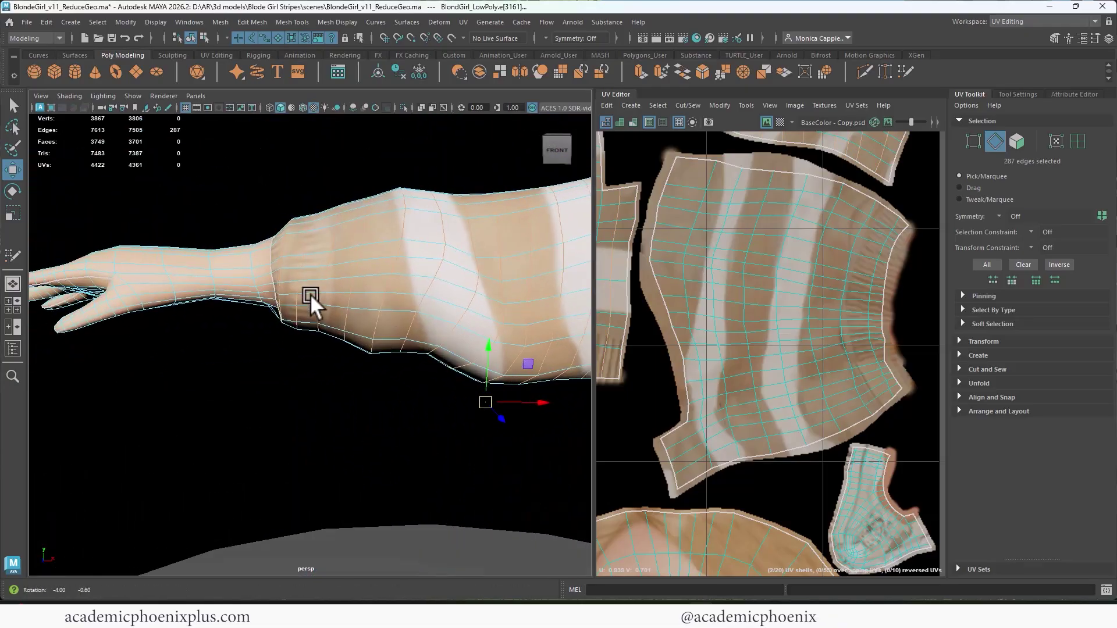
left_click_drag(309, 294, 326, 275, "alt")
right_click_drag(325, 275, 455, 289, "alt")
scroll(455, 289, "down", 3)
Merge vertices along the lower part of the right sleeve with Target Weld, working from the cuff toward the shoulder
right_click_drag(406, 262, 386, 232)
left_click_drag(318, 326, 305, 319, "alt")
middle_click_drag(304, 319, 312, 341, "alt")
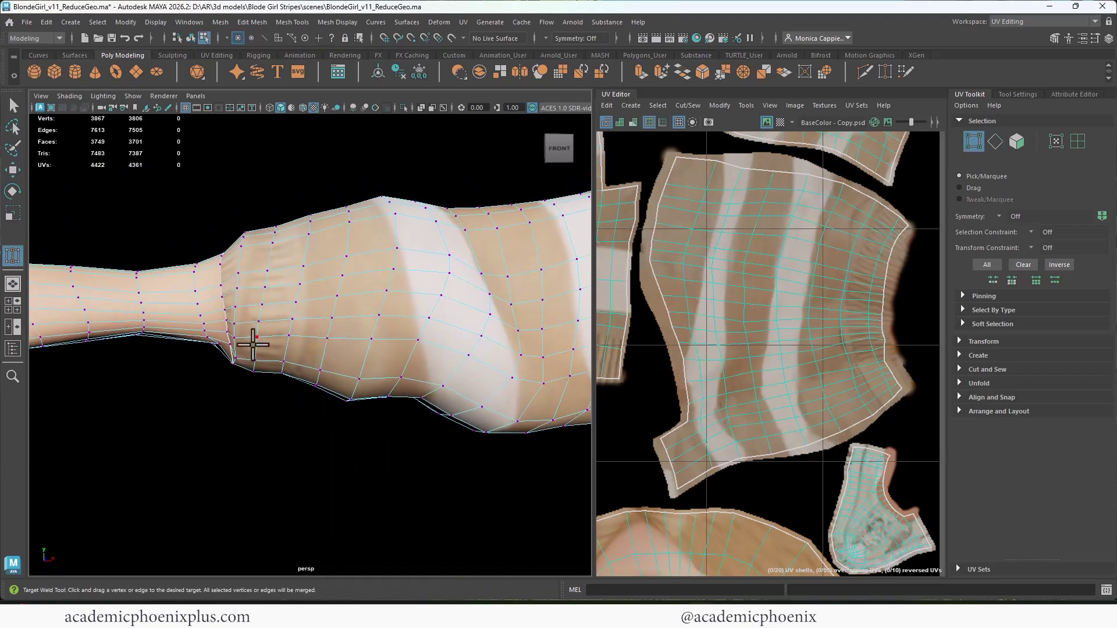
left_click_drag(235, 339, 321, 339)
middle_click_drag(366, 339, 317, 333, "alt")
left_click_drag(322, 334, 361, 336)
middle_click_drag(394, 334, 304, 324, "alt")
left_click_drag(317, 337, 368, 357)
middle_click_drag(384, 357, 310, 355, "alt")
left_click_drag(327, 362, 484, 331)
middle_click_drag(504, 332, 391, 305, "alt")
Switch to edge selection and delete the leftover edges near the lower part of the right cuff
right_click_drag(328, 290, 277, 295)
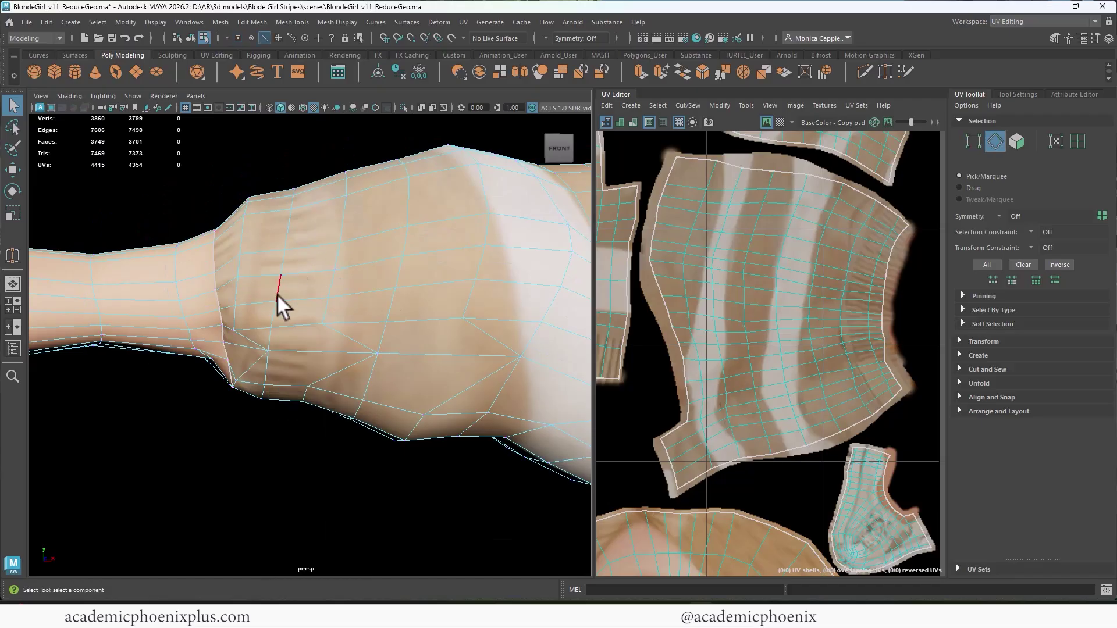
left_click(253, 362)
double_click(269, 337)
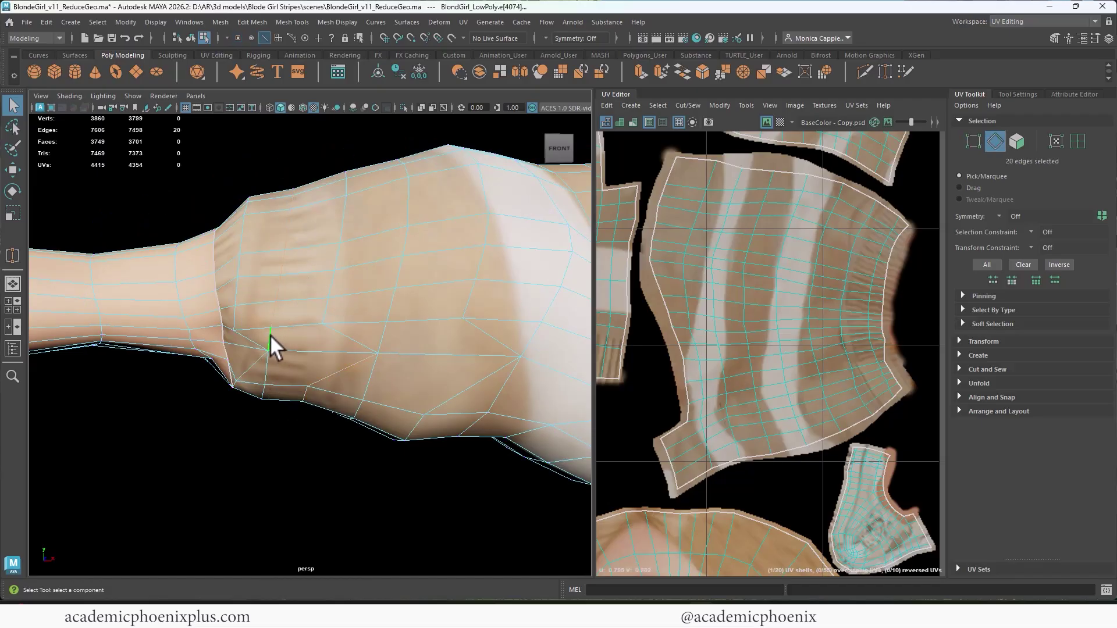
double_click(270, 367)
left_click(254, 361)
key("Delete")
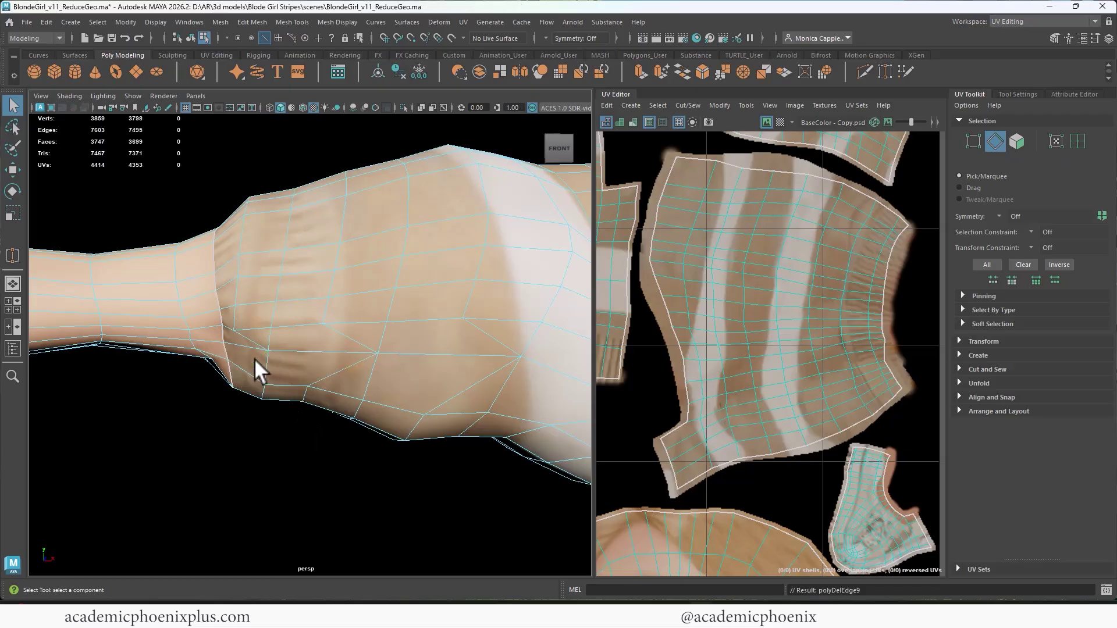
Delete two edge loops around the right sleeve, one in the cuff and one between the cuff and the outer white stripe
left_click(275, 307)
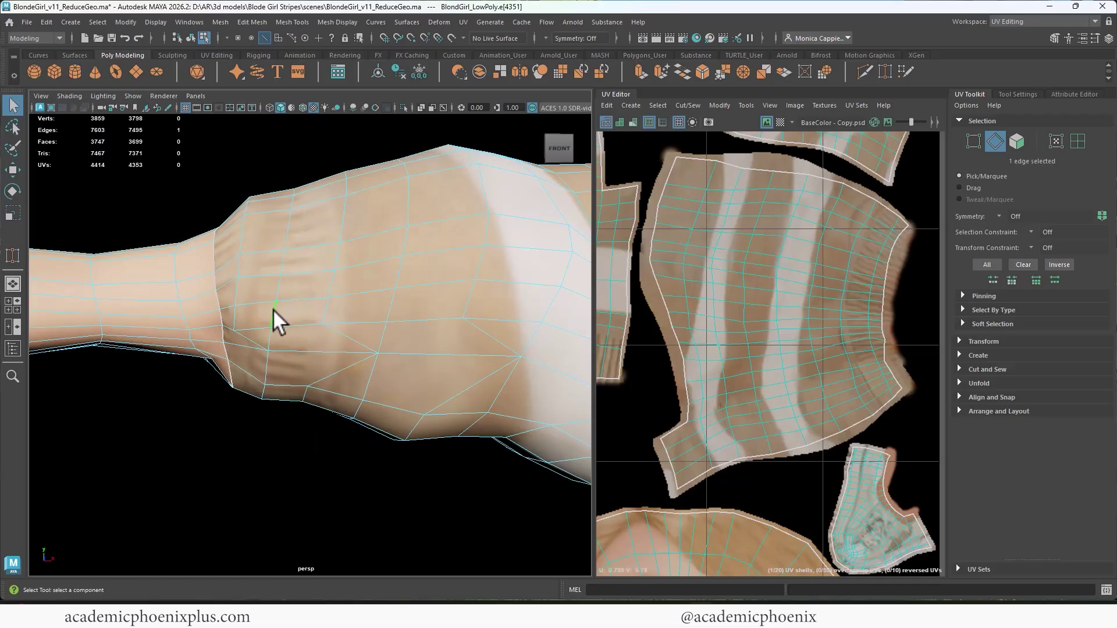
double_click(275, 314)
key("Delete")
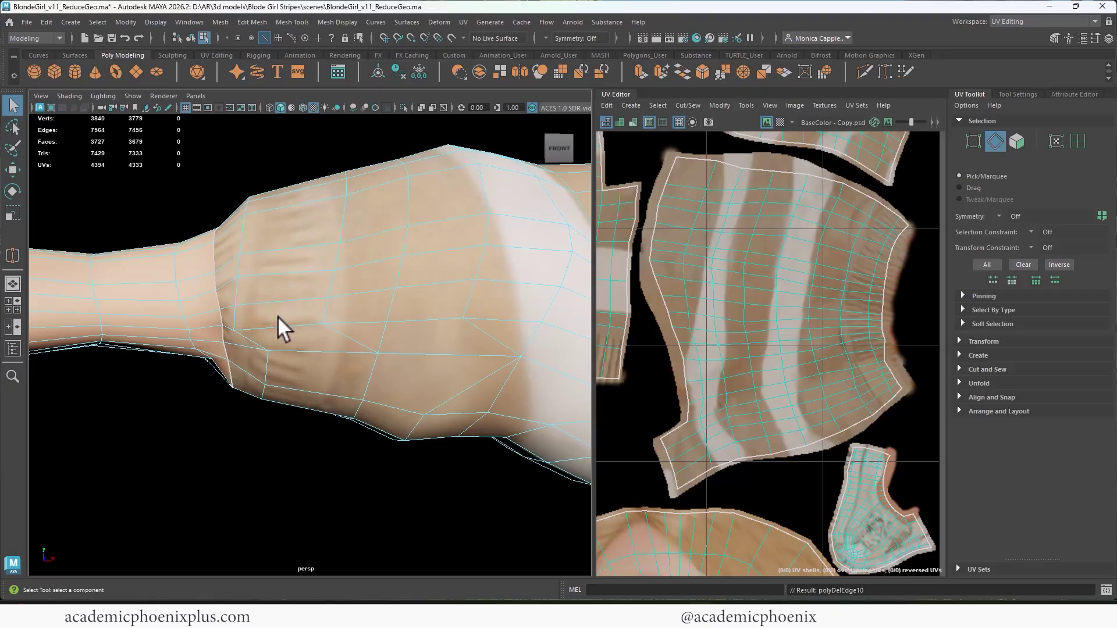
double_click(382, 350)
key("Delete")
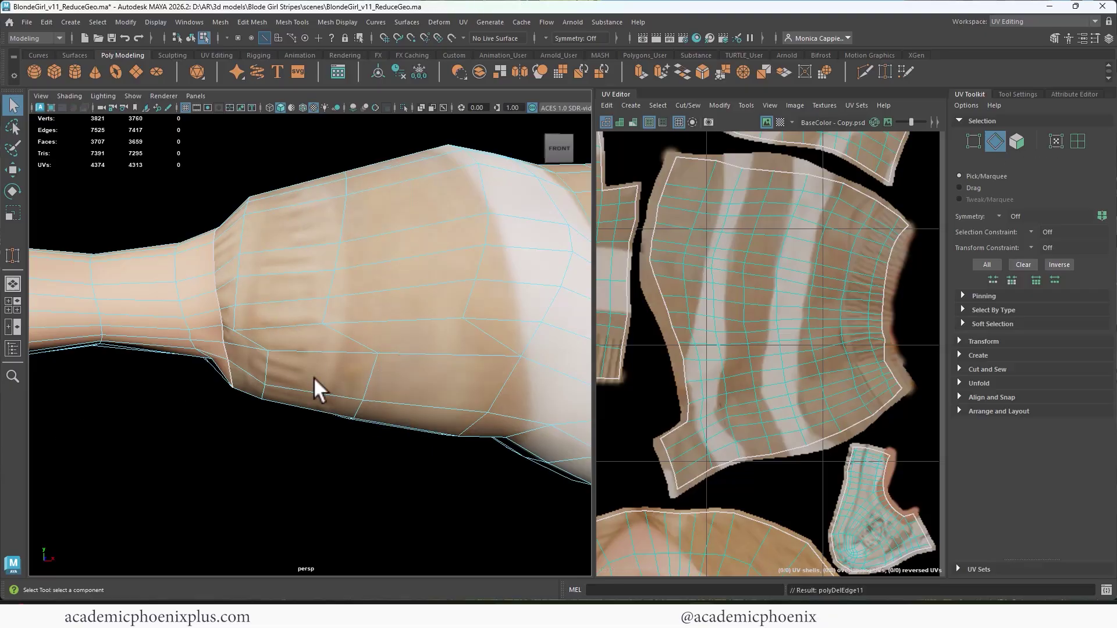
Switch to the General workspace
left_click(1004, 21)
left_click(1004, 94)
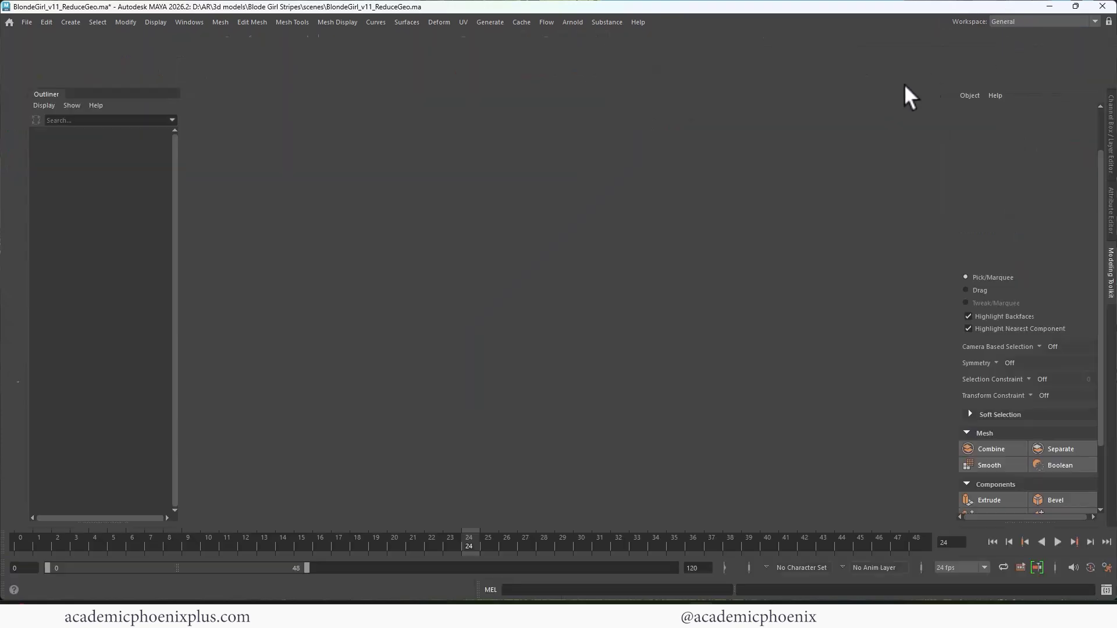
right_click_drag(702, 271, 599, 285, "alt")
middle_click_drag(599, 285, 454, 317, "alt")
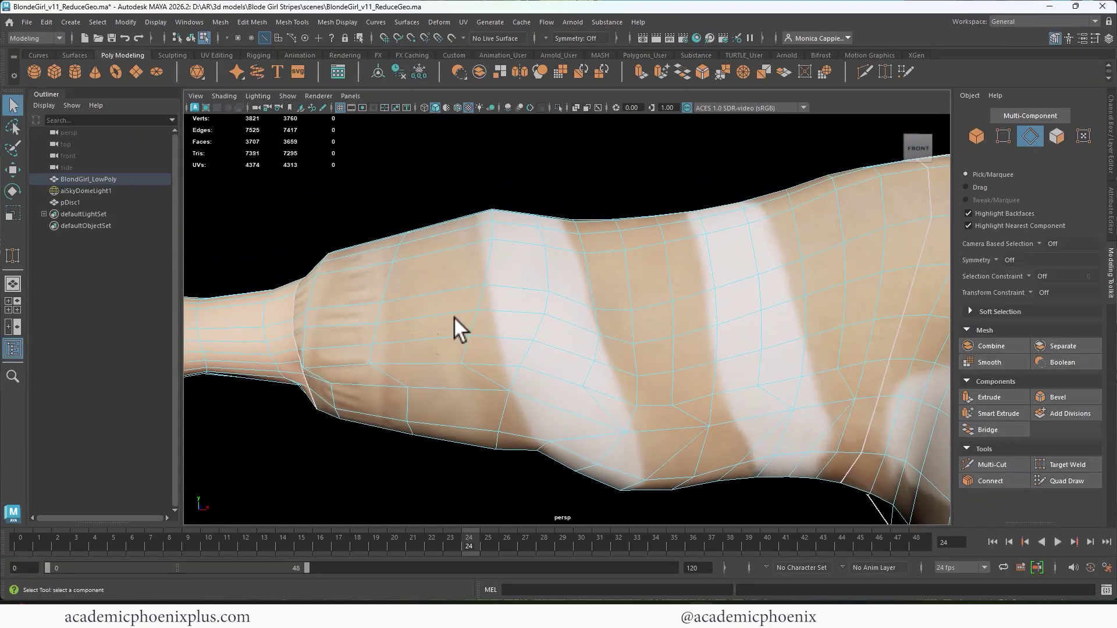
Delete the edge loop through the right sleeve's outer white stripe and another in the beige band between the stripes
right_click_drag(453, 317, 606, 328, "alt")
middle_click_drag(607, 328, 595, 288, "alt")
right_click_drag(596, 289, 569, 301, "alt")
double_click(491, 322)
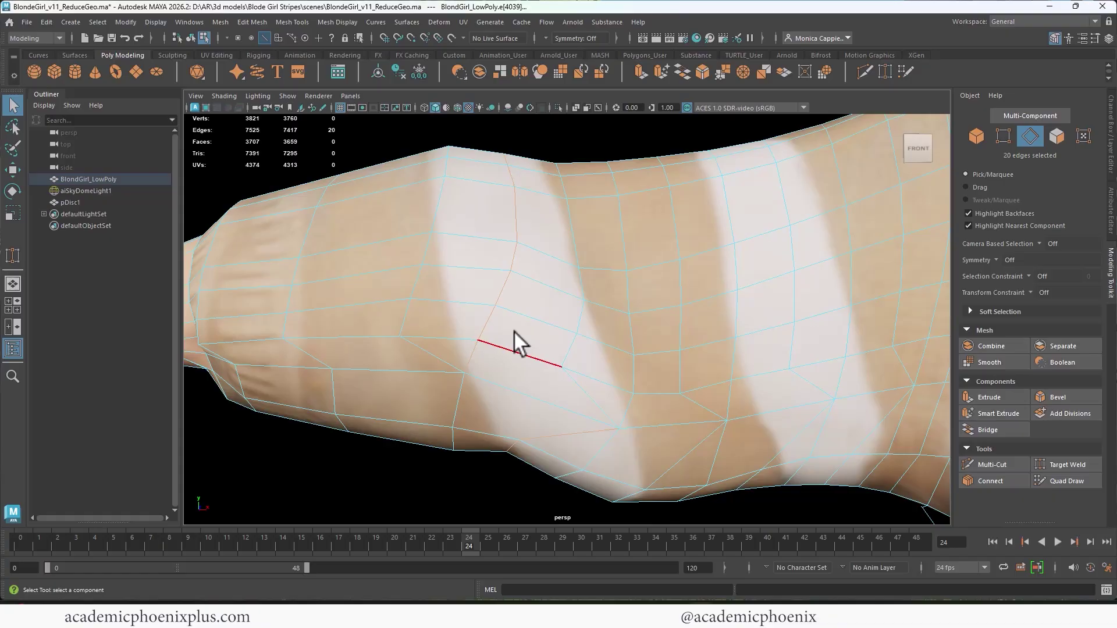
key("Delete")
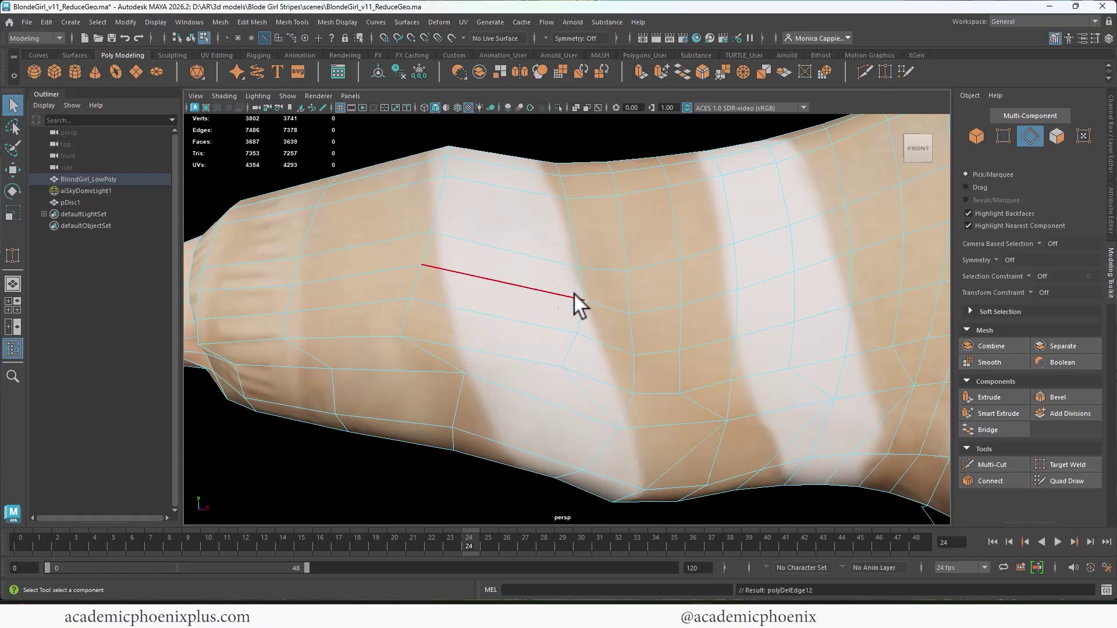
middle_click_drag(574, 294, 436, 340, "alt")
double_click(584, 377)
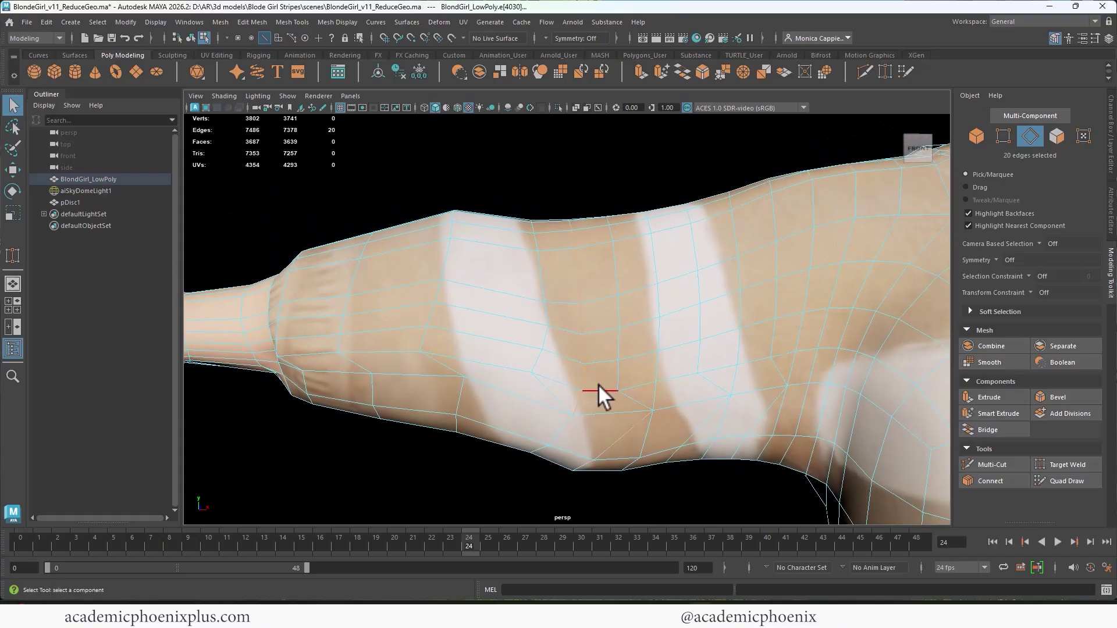
key("Delete")
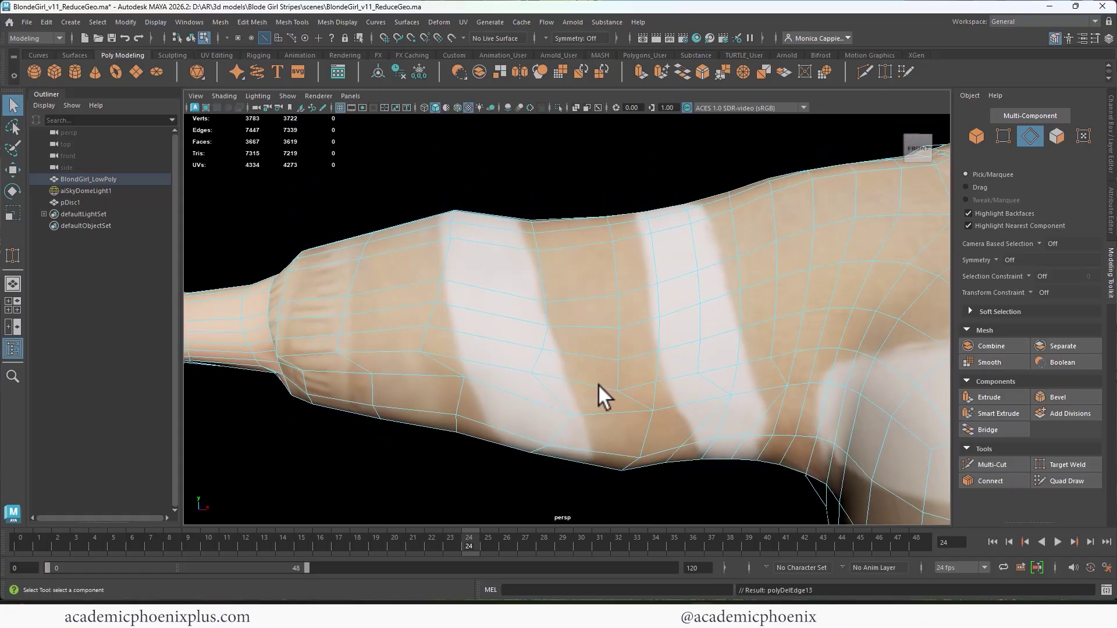
Delete the edge loops on both sides of the right sleeve's inner white stripe and the next loop toward the armhole
left_click(658, 373)
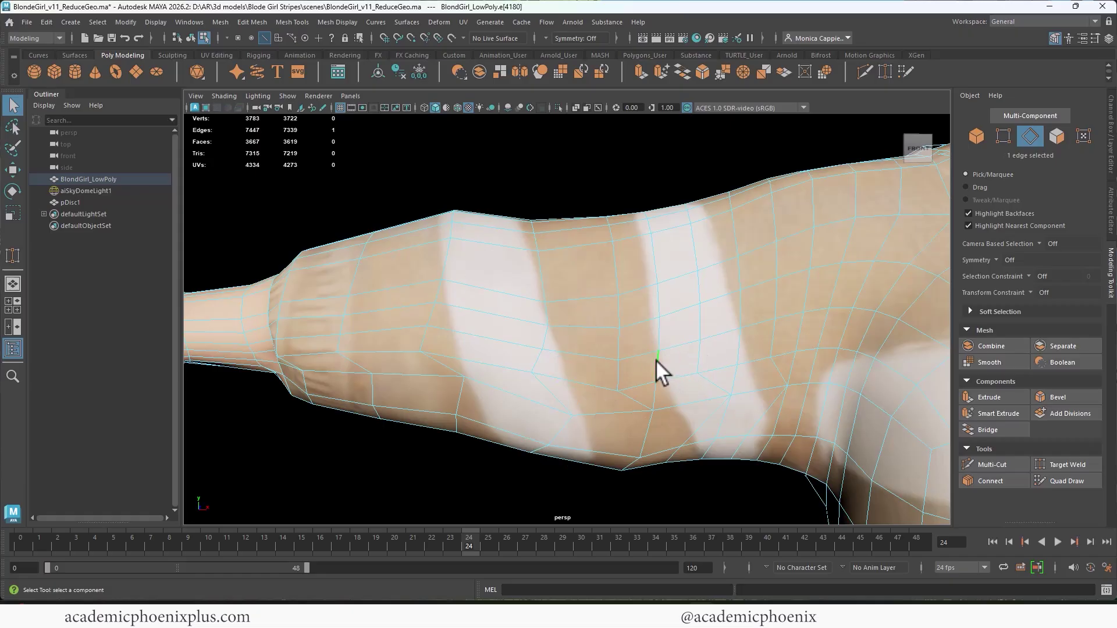
double_click(657, 362)
key("Delete")
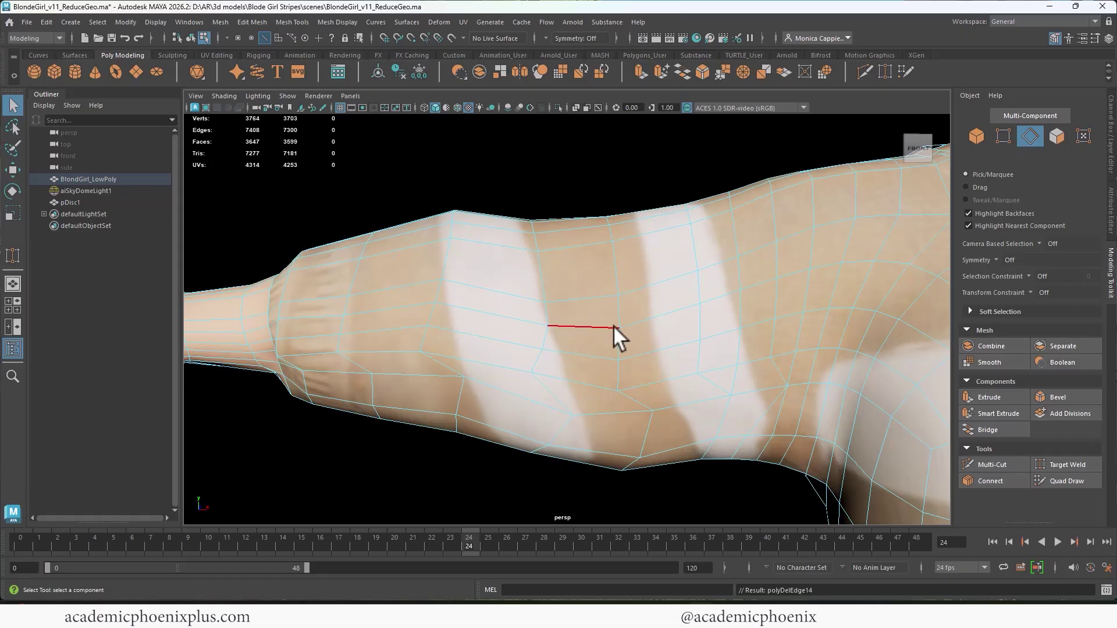
left_click_drag(613, 326, 641, 373, "alt")
double_click(658, 358)
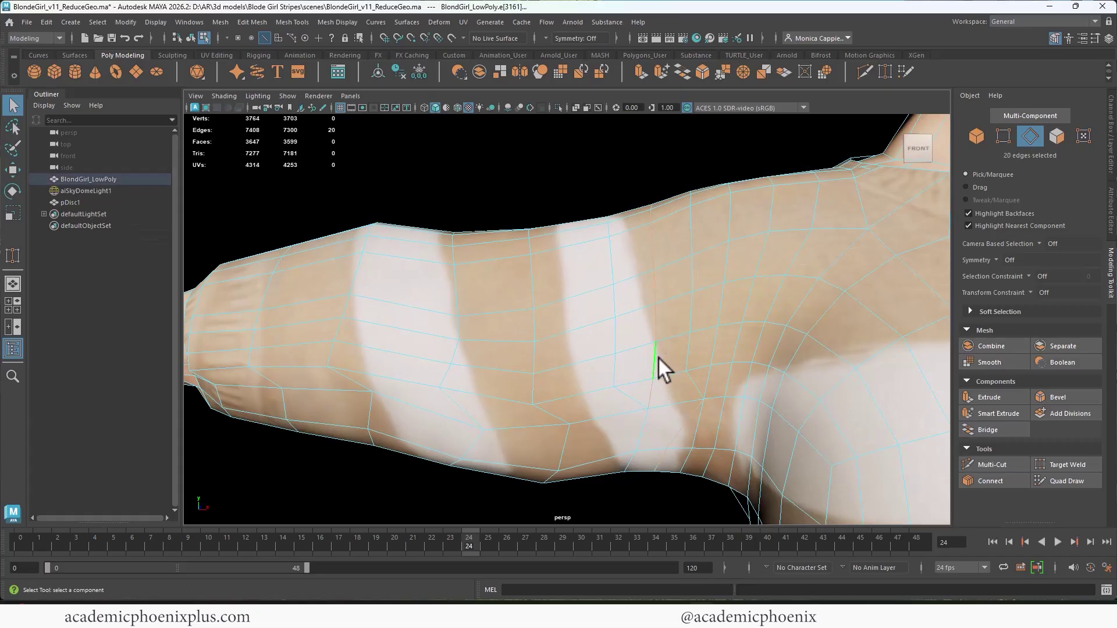
key("Delete")
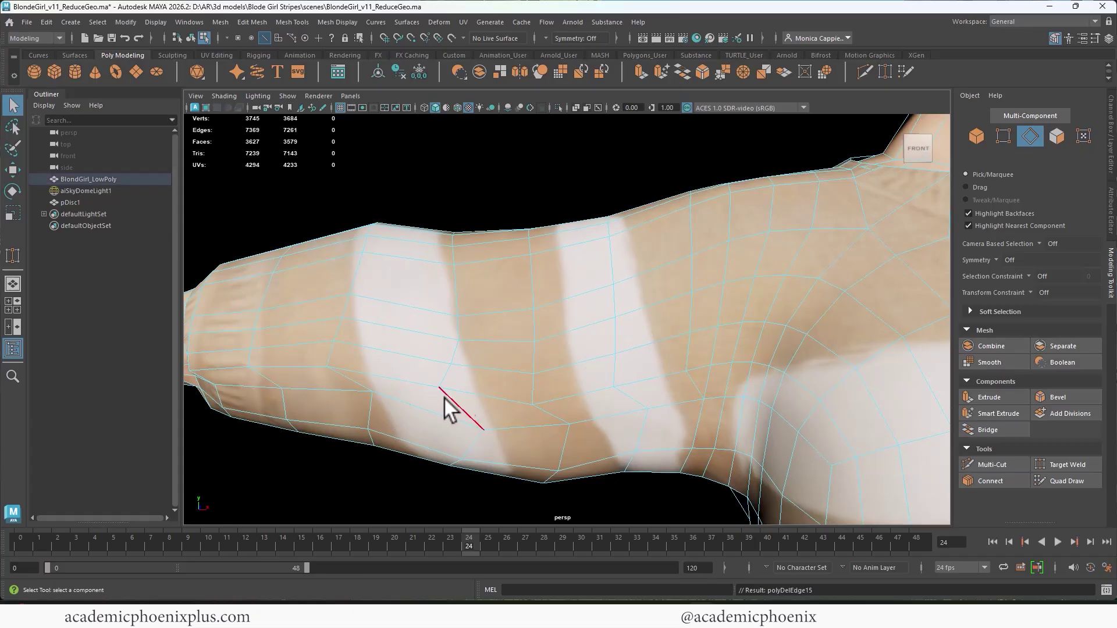
double_click(718, 343)
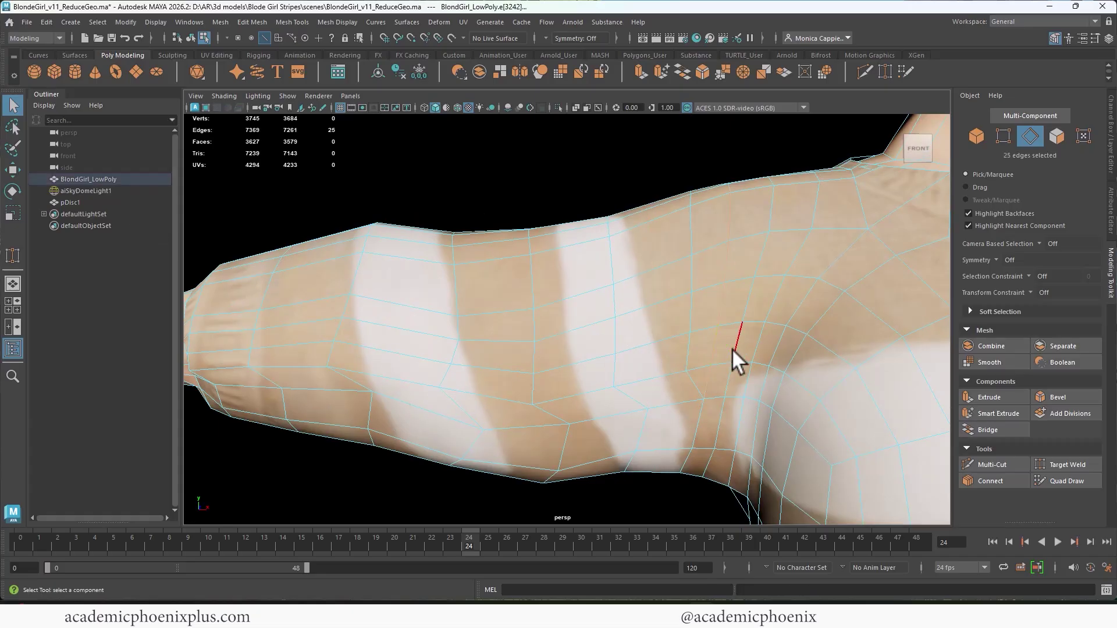
key("Delete")
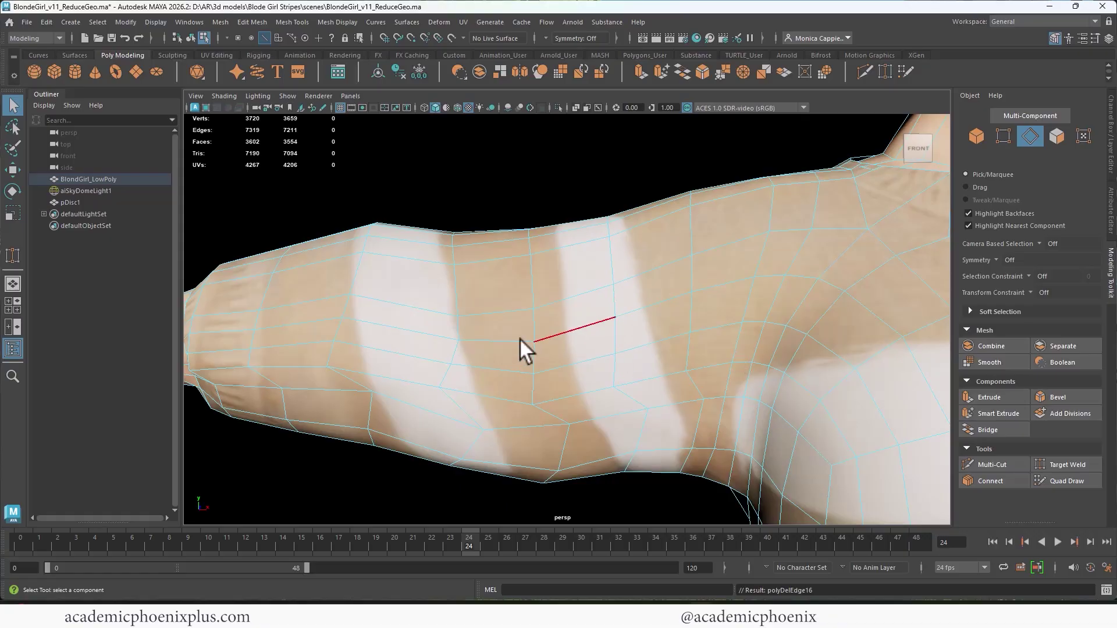
Scale the edge loops inside the right cuff and on both sides of the outer white stripe along X to straighten them
middle_click_drag(519, 347, 576, 308, "alt")
left_click(418, 309)
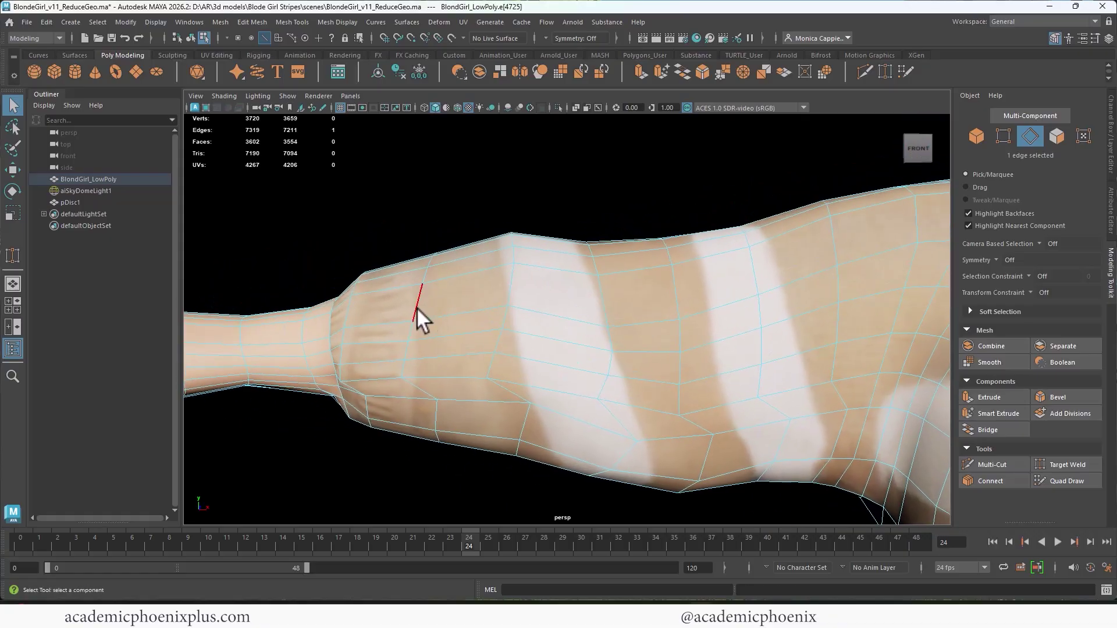
double_click(417, 307)
key("r")
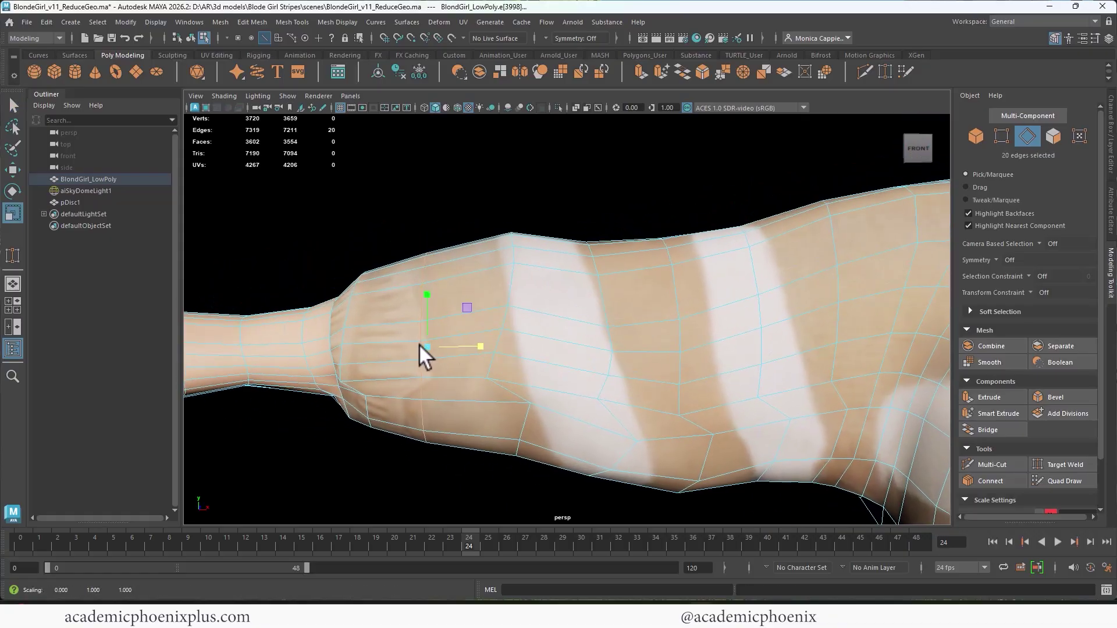
double_click(504, 317)
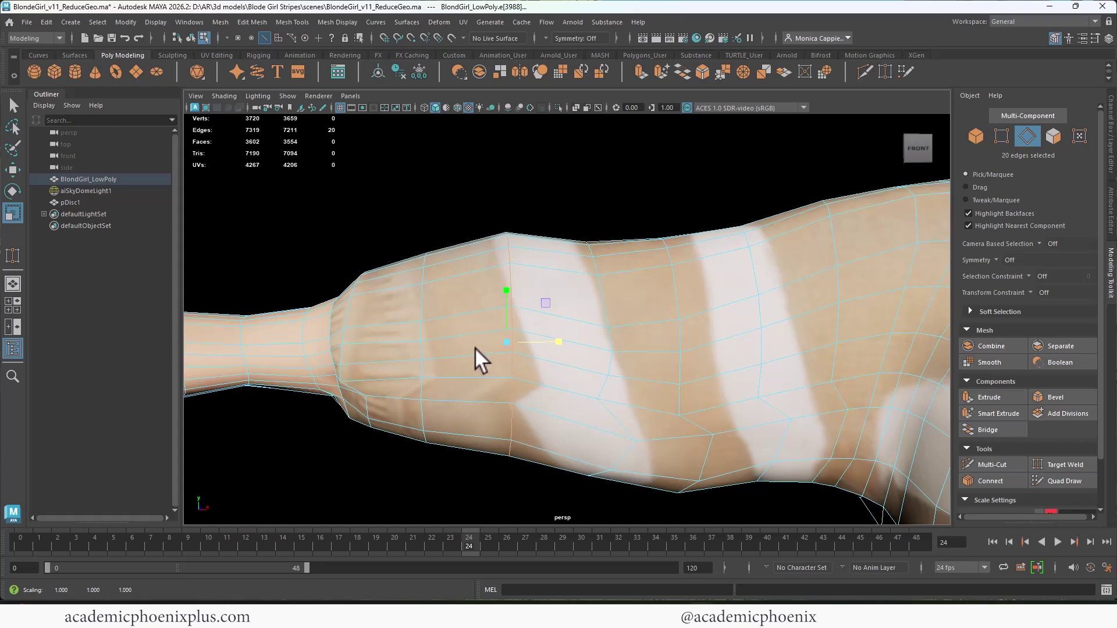
double_click(599, 307)
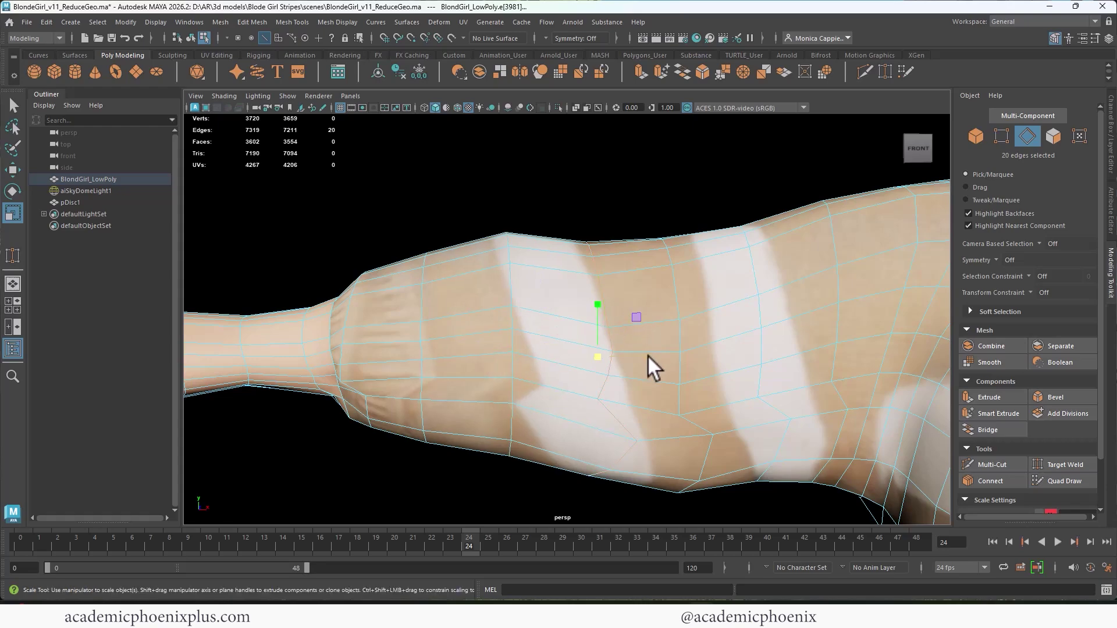
left_click_drag(652, 353, 595, 355)
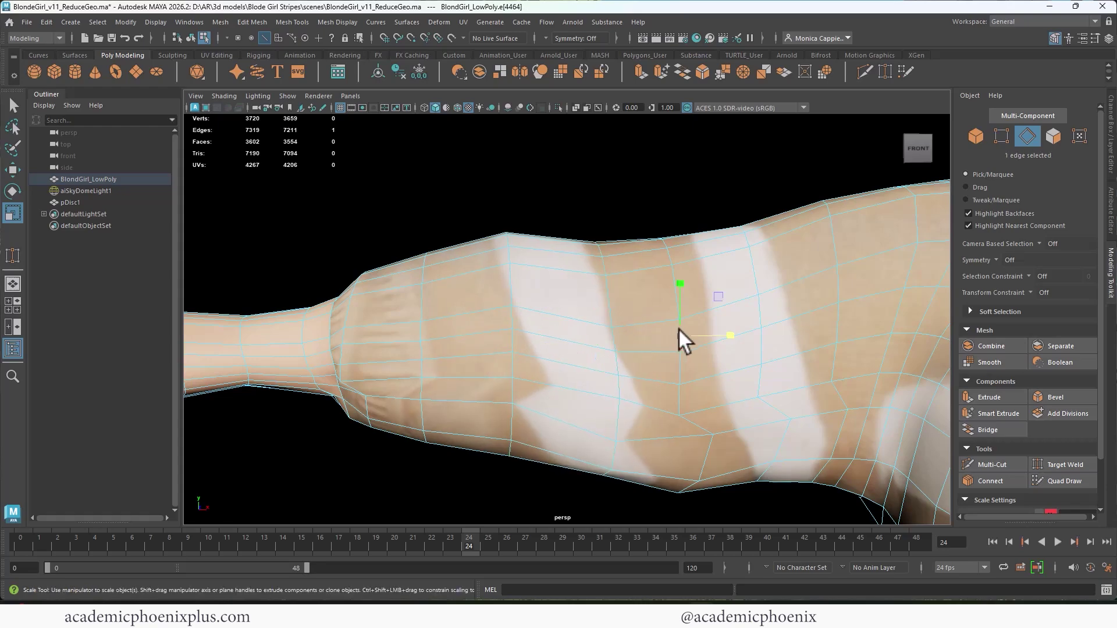
Straighten the right sleeve's loops in the beige band, through the inner white stripe and toward the armhole by scaling along X
double_click(679, 327)
left_click_drag(727, 361, 685, 359)
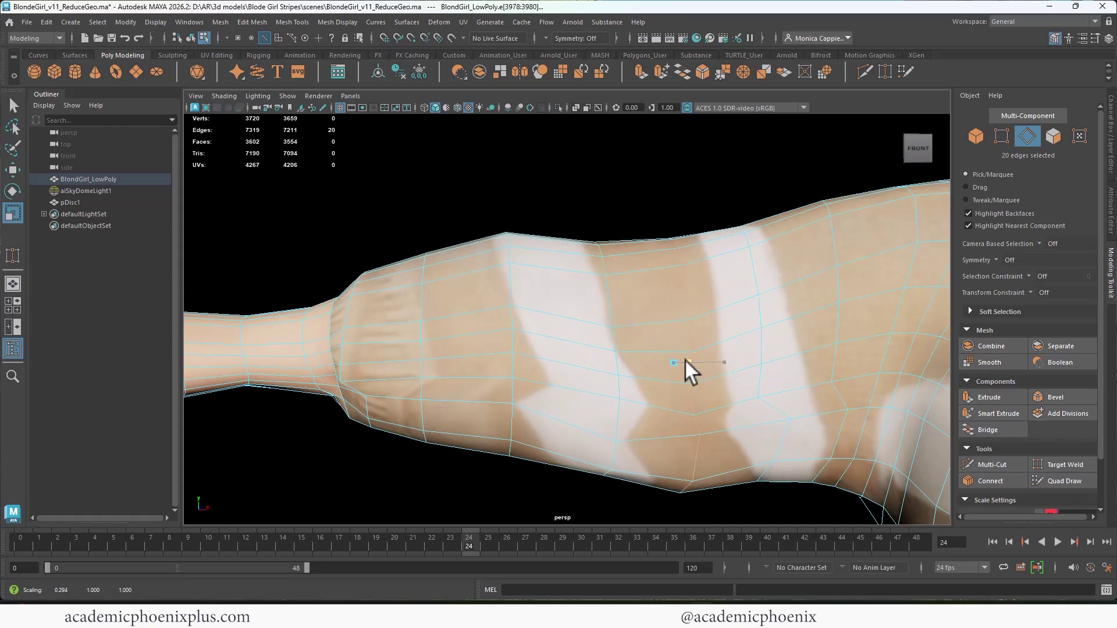
double_click(763, 319)
left_click_drag(801, 347, 731, 354)
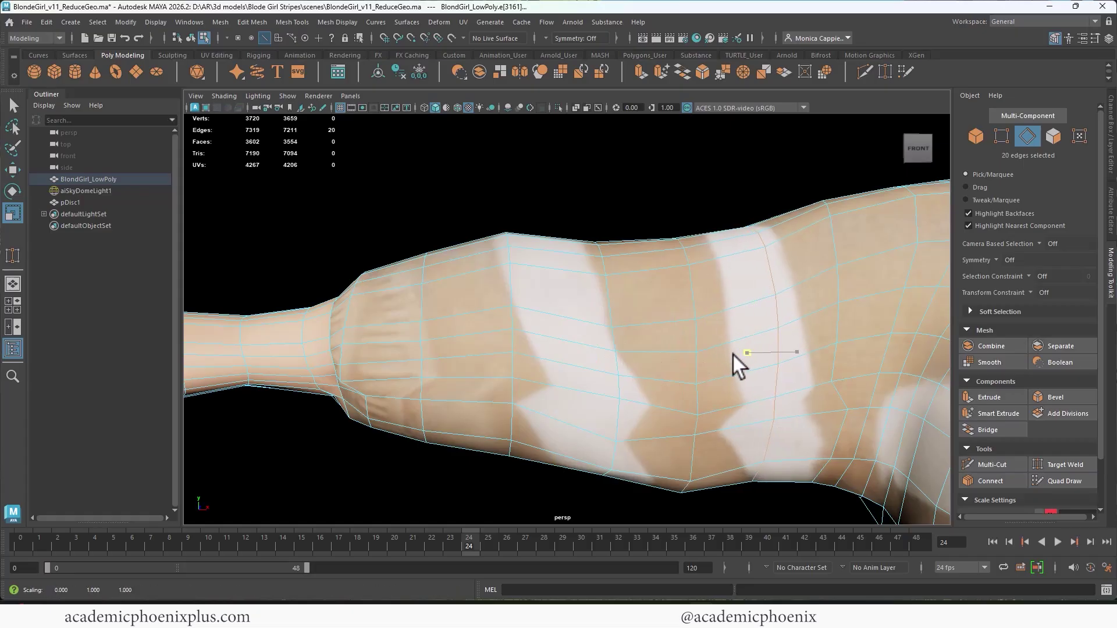
double_click(835, 321)
left_click_drag(784, 348, 781, 346)
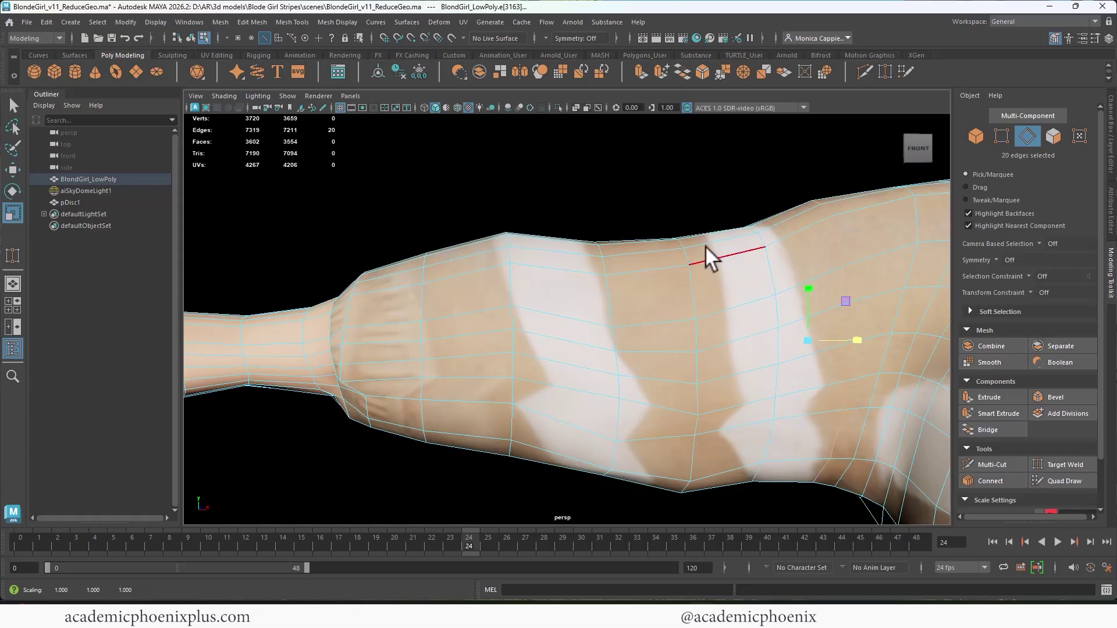
Scale the edge loop at the wrist end of the right cuff along X to straighten it
right_click_drag(705, 245, 556, 259, "alt")
middle_click_drag(428, 337, 532, 340, "alt")
double_click(492, 318)
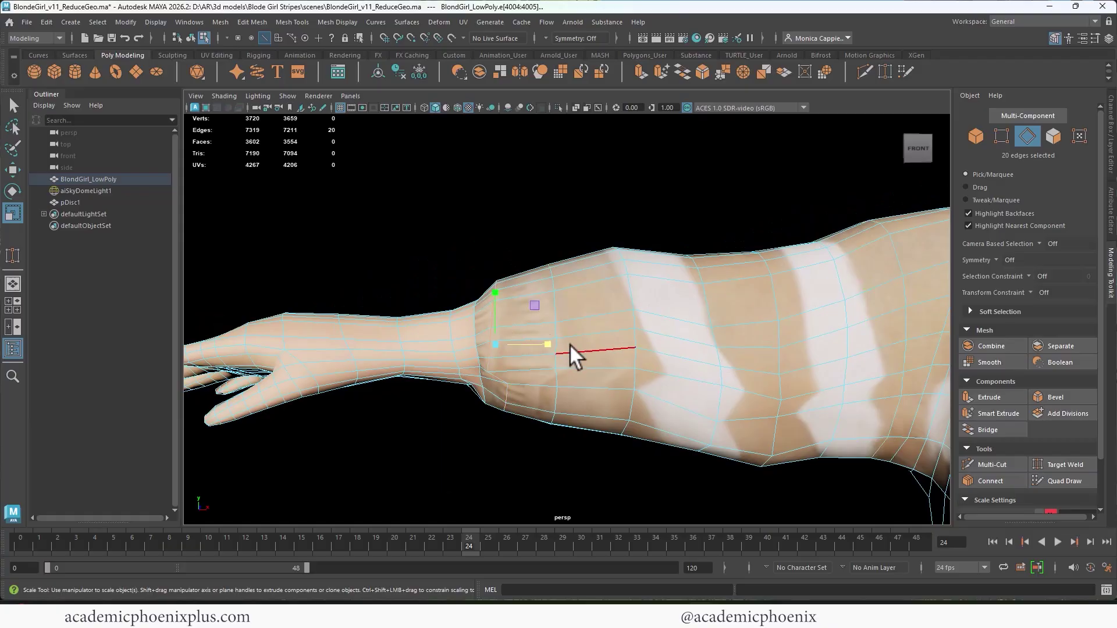
left_click(547, 343)
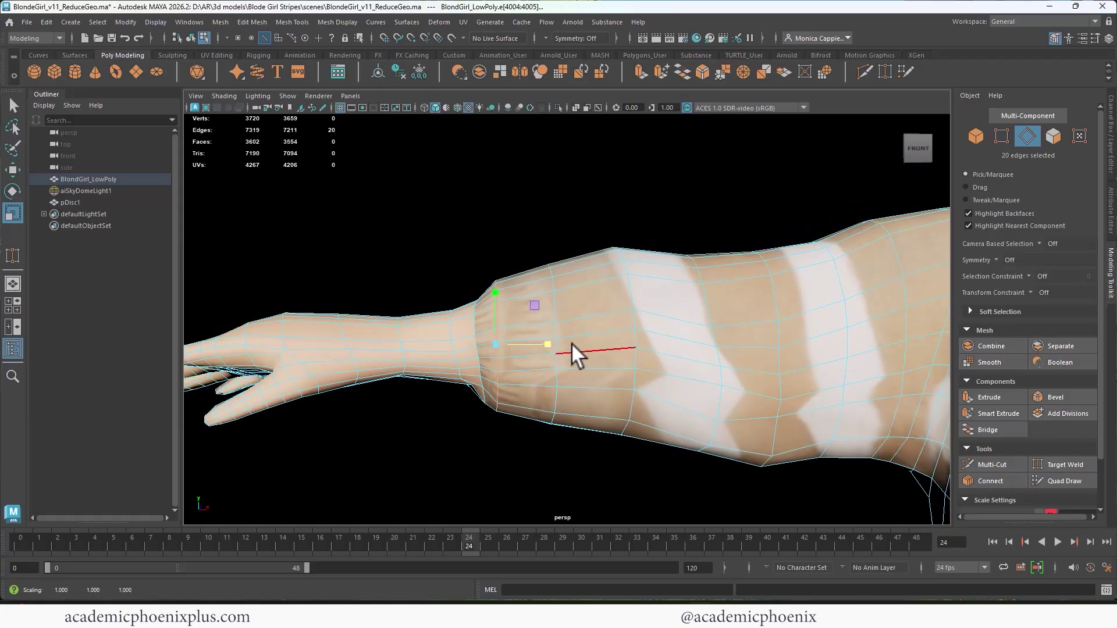
Relax the right sleeve's topology with Quad Draw and check it from the front, back and top
middle_click_drag(572, 343, 578, 251, "alt")
left_click_drag(578, 251, 591, 262, "alt")
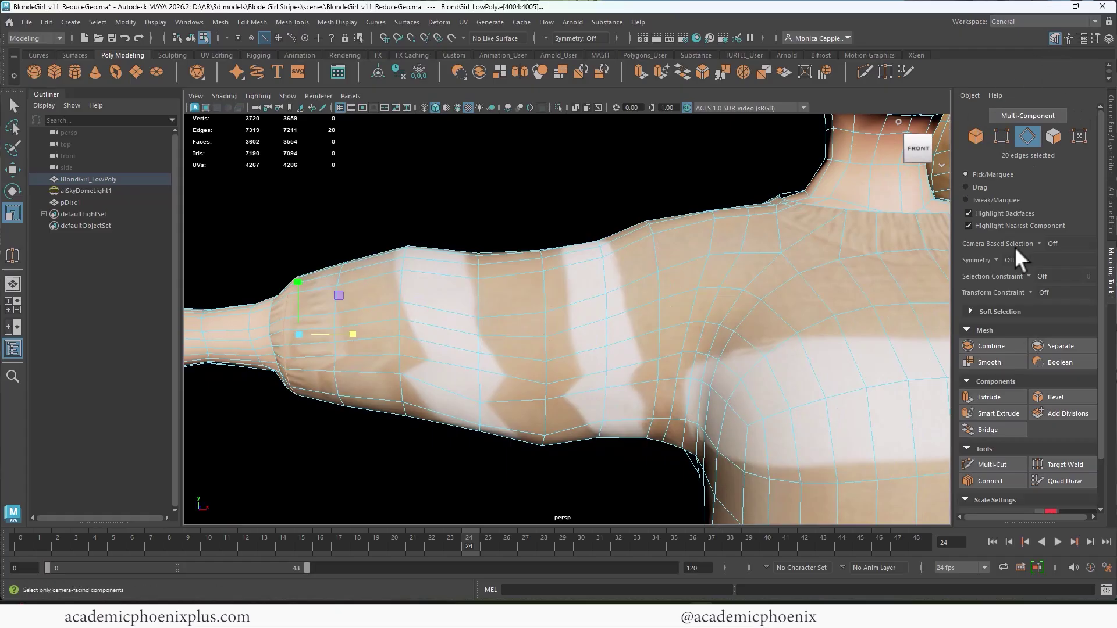
left_click(1060, 482)
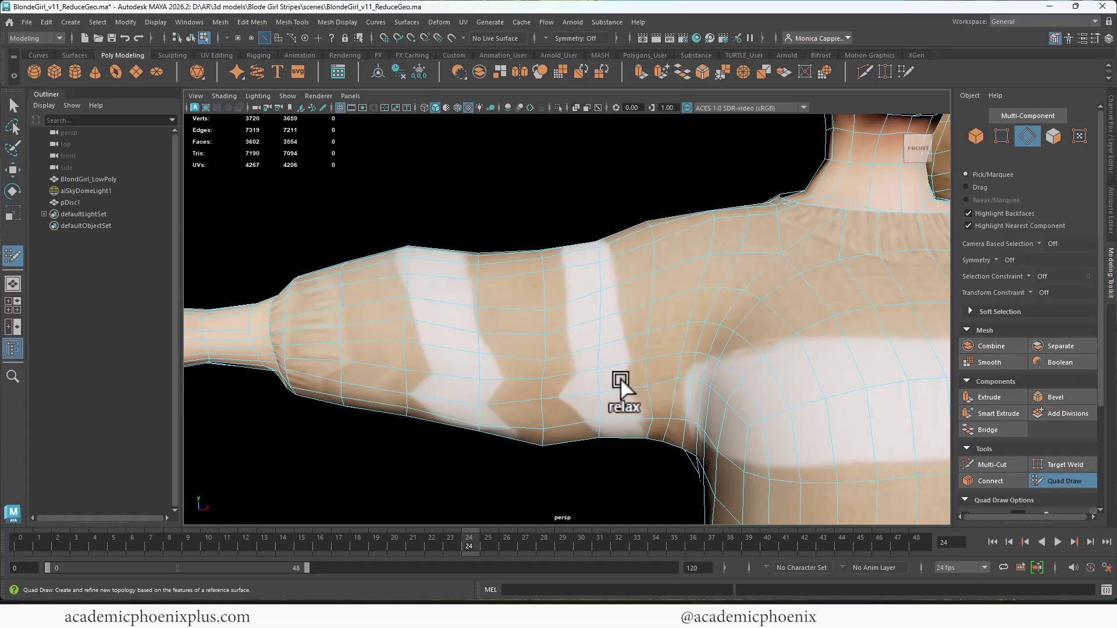
left_click_drag(462, 337, 686, 299, "alt")
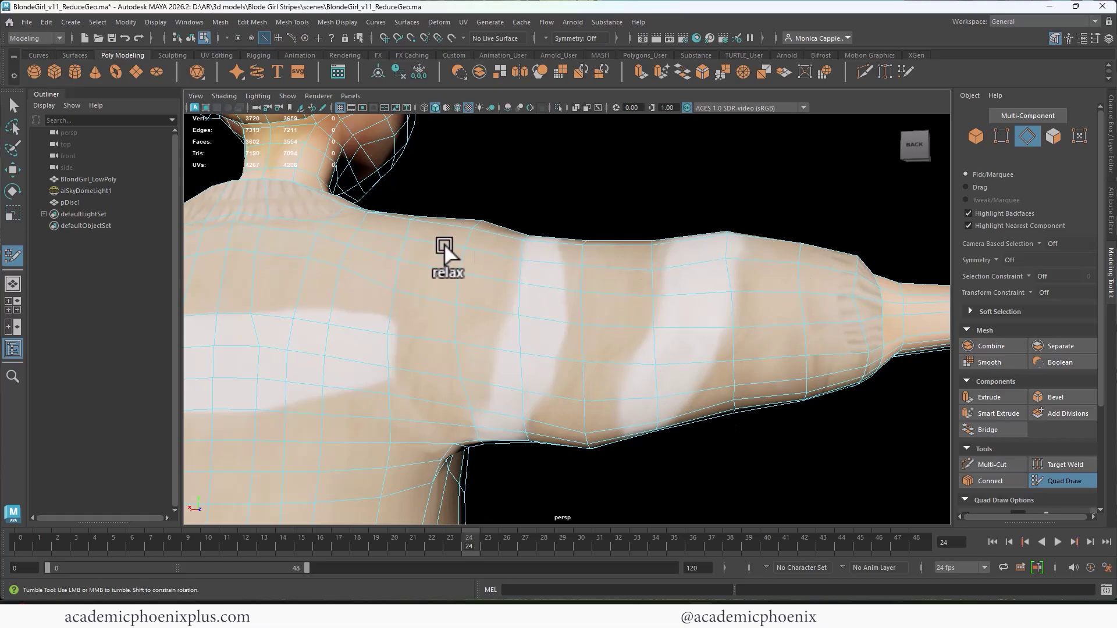
left_click_drag(445, 244, 788, 312, "alt")
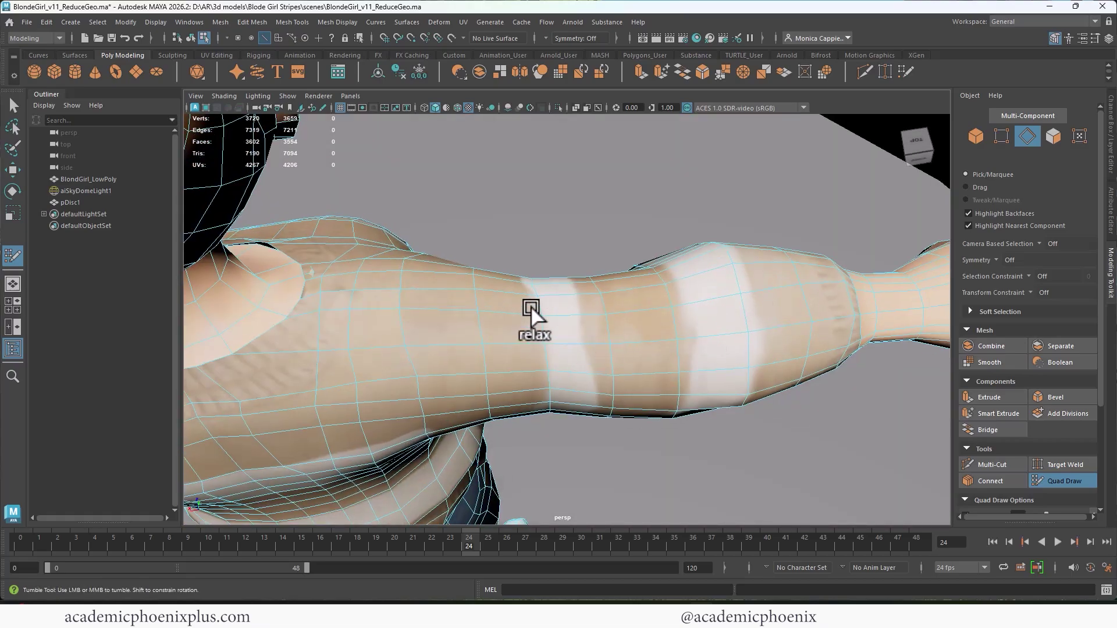
left_click_drag(765, 263, 531, 180, "alt")
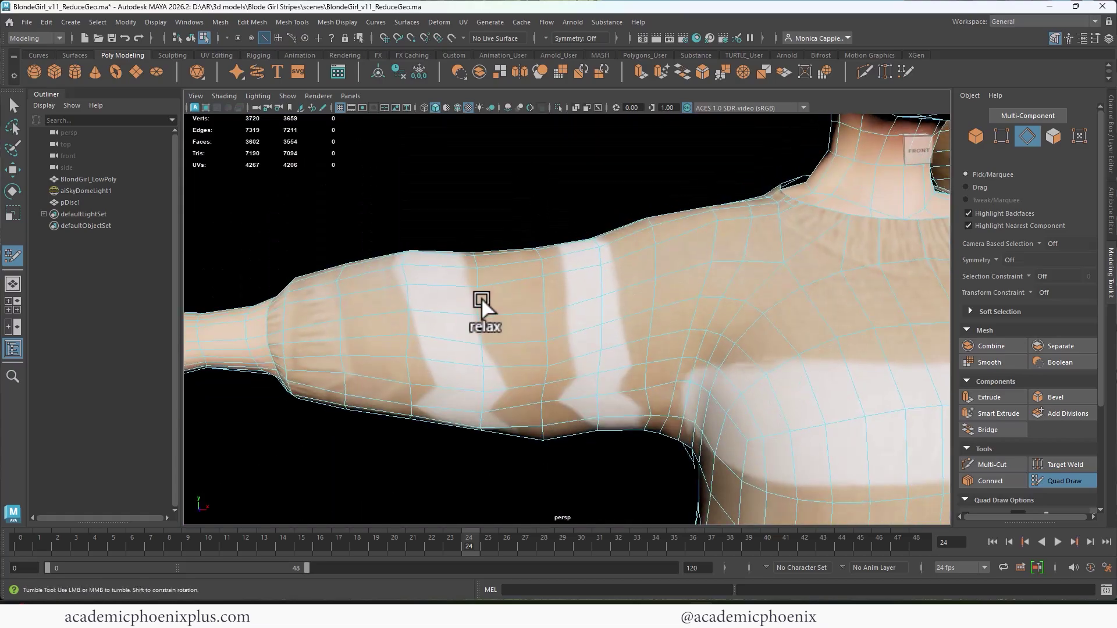
middle_click_drag(686, 406, 522, 281, "alt")
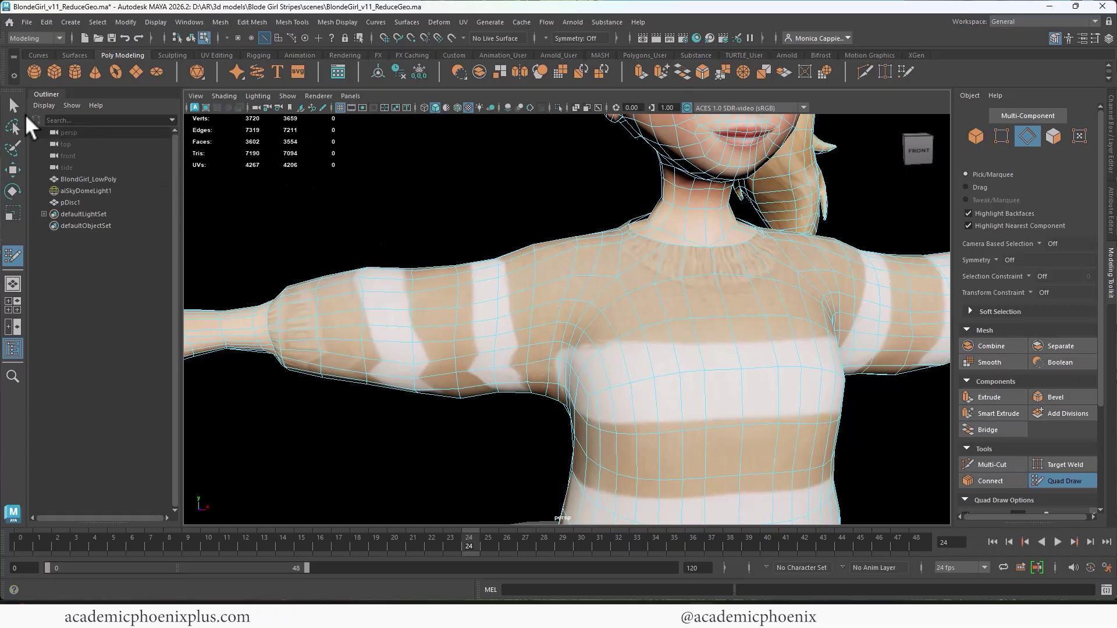
Merge excess vertices near the ponytail's tip into their neighbours with Target Weld
left_click(13, 105)
left_click_drag(721, 282, 663, 337, "alt")
right_click_drag(663, 337, 693, 350, "alt")
middle_click_drag(692, 351, 634, 373, "alt")
right_click_drag(634, 294, 756, 400, "alt")
left_click(725, 335)
double_click(725, 335)
middle_click_drag(743, 334, 669, 277, "alt")
right_click_drag(611, 268, 611, 284, "shift")
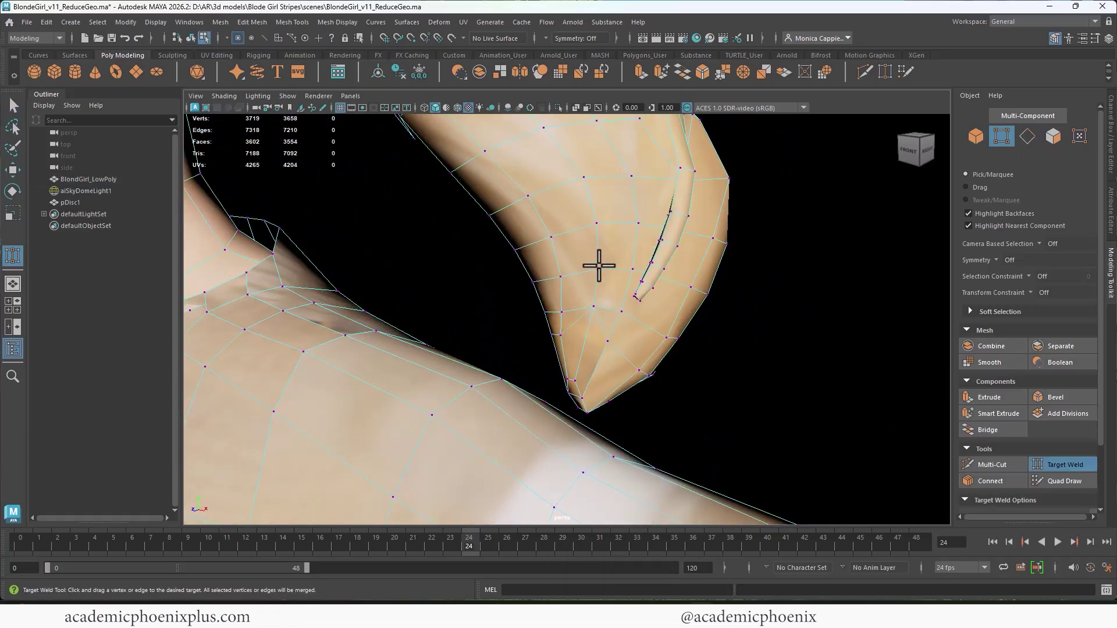
left_click_drag(598, 264, 579, 229)
left_click(14, 108)
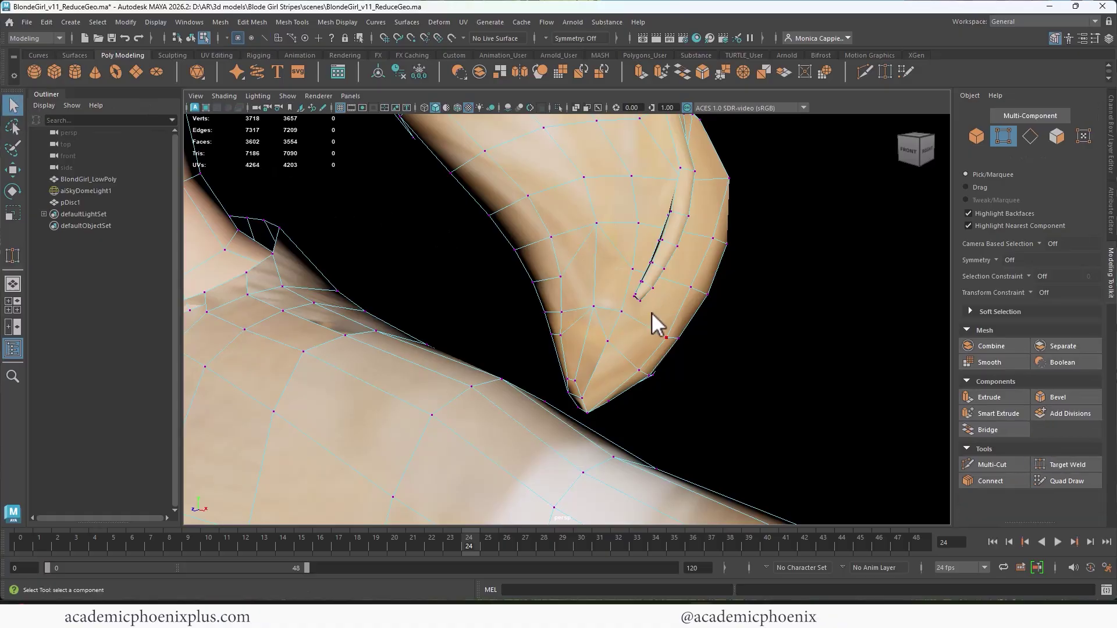
Delete the excess edge loops around the ponytail's tip, including the short loop beside its inner curve
right_click_drag(651, 313, 653, 244)
left_click(626, 355)
double_click(631, 352)
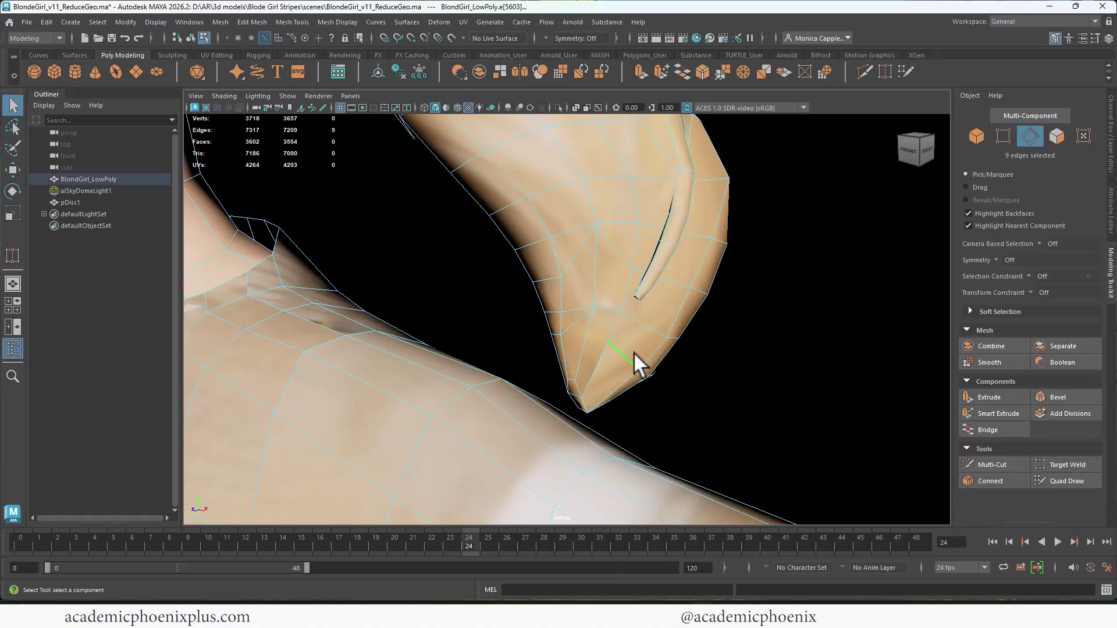
double_click(640, 321)
key("Delete")
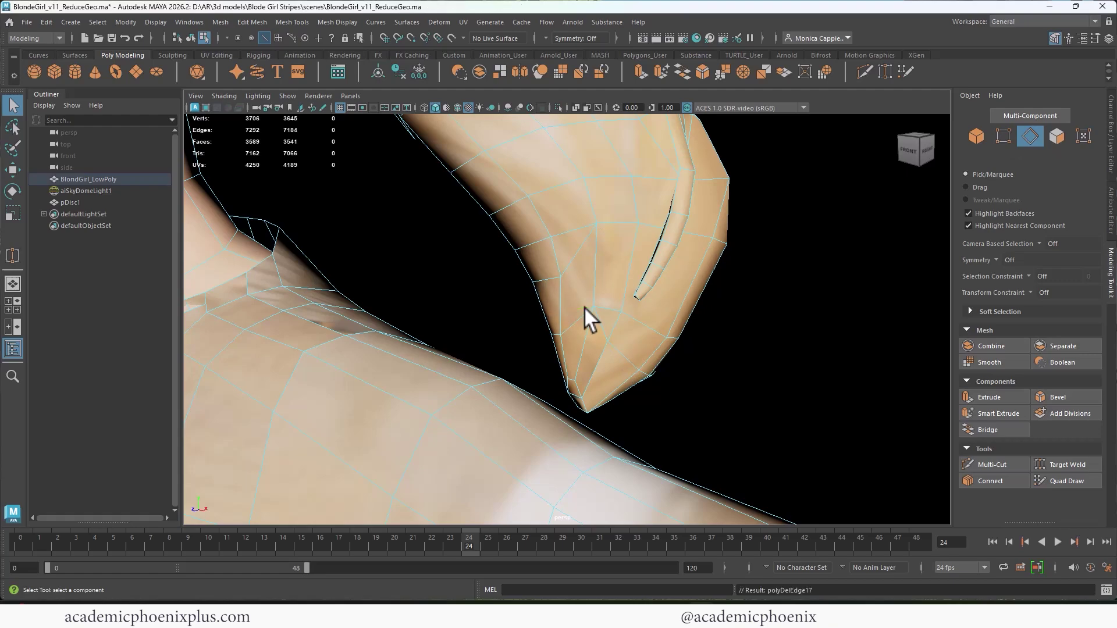
double_click(578, 231)
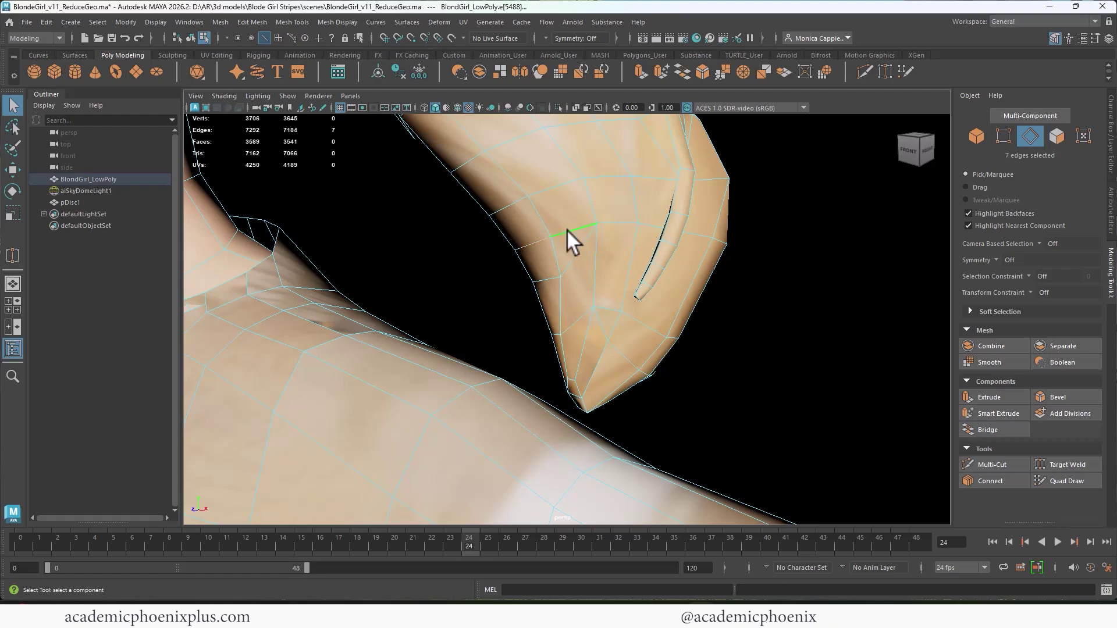
key("Delete")
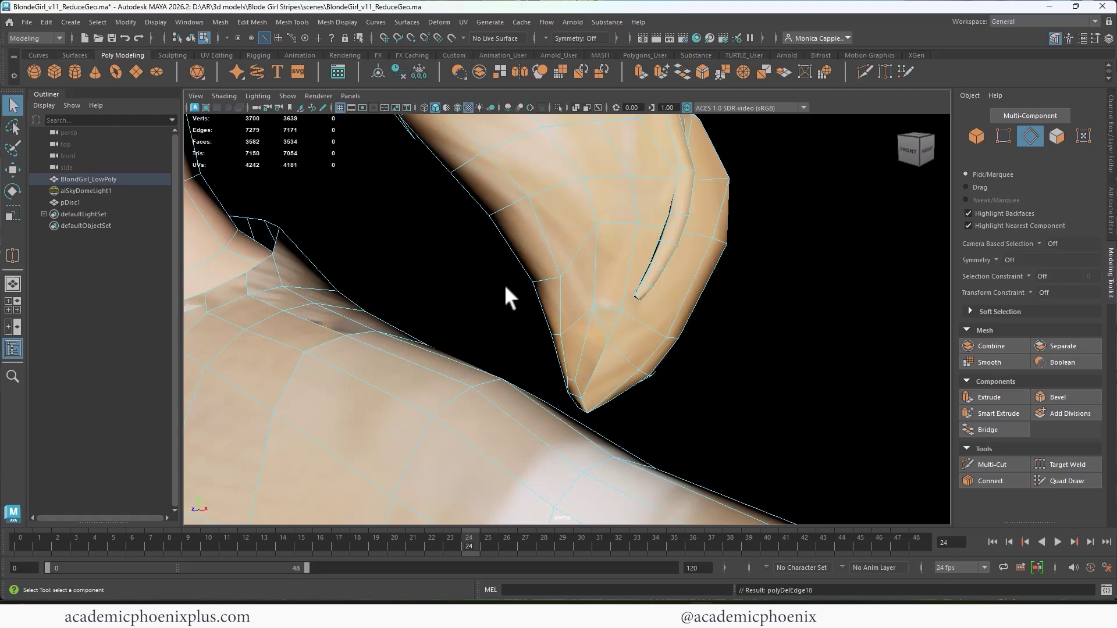
Flatten the edge loop crossing the ponytail above its tip by scaling it vertically, and adjust its height
right_click_drag(658, 235, 562, 237, "alt")
right_click(589, 230)
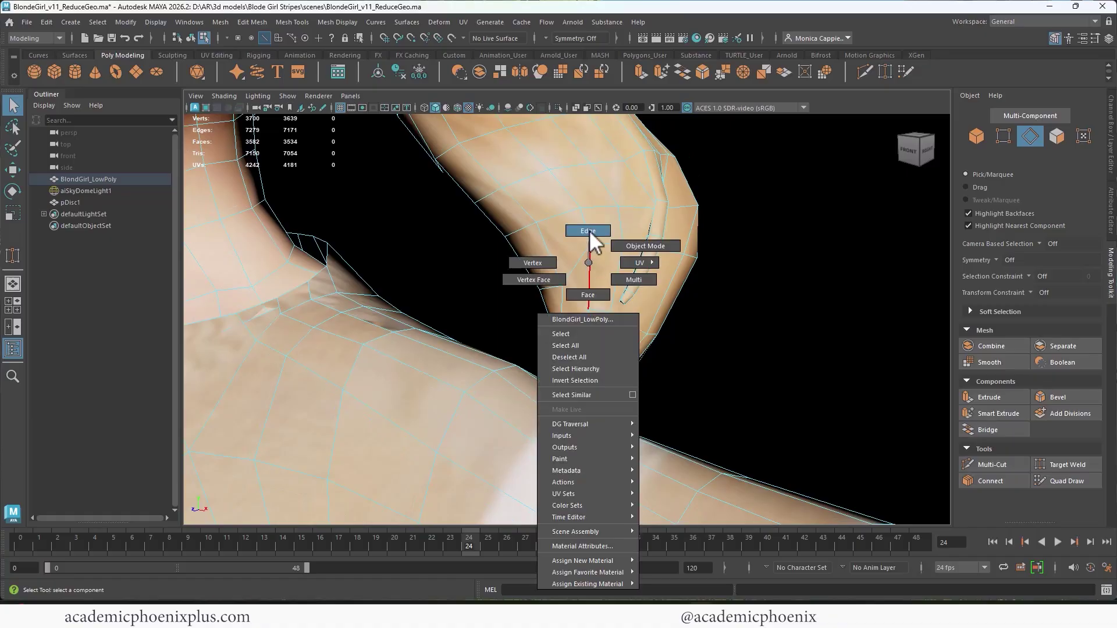
double_click(585, 260)
key("r")
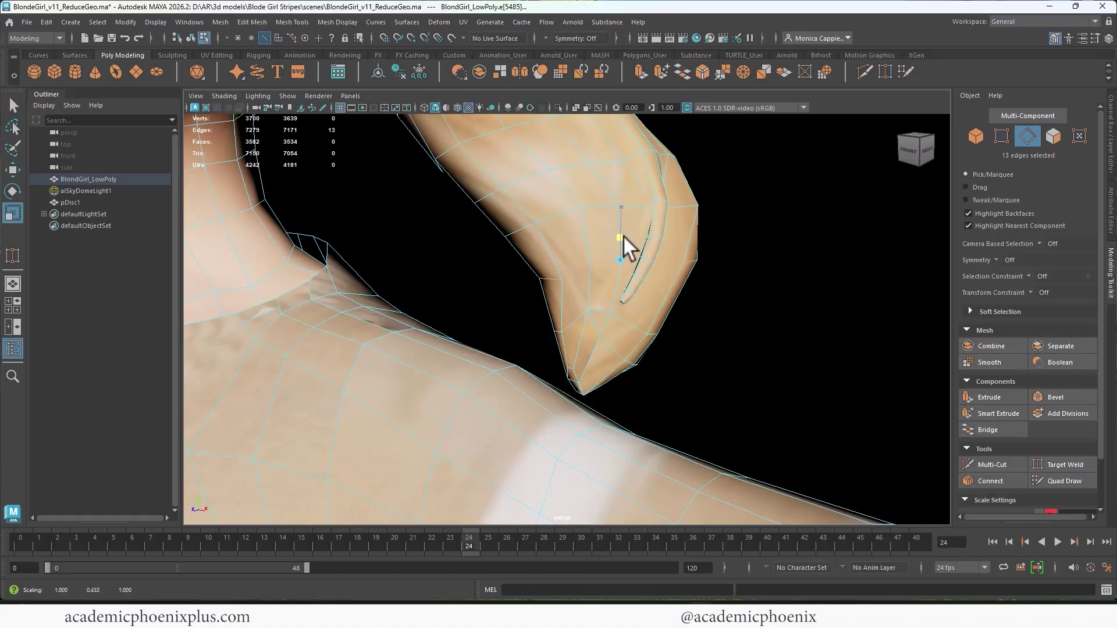
key("w")
left_click_drag(624, 228, 630, 253)
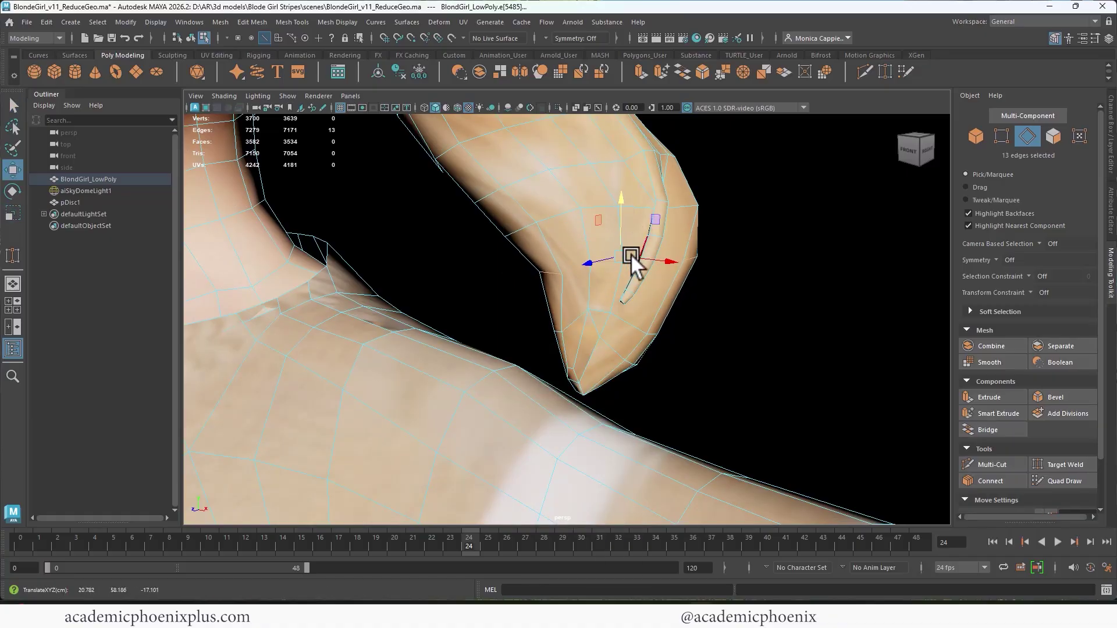
Flatten the edge loop closest to the ponytail's tip by scaling it vertically, and move it slightly up
double_click(613, 297)
key("r")
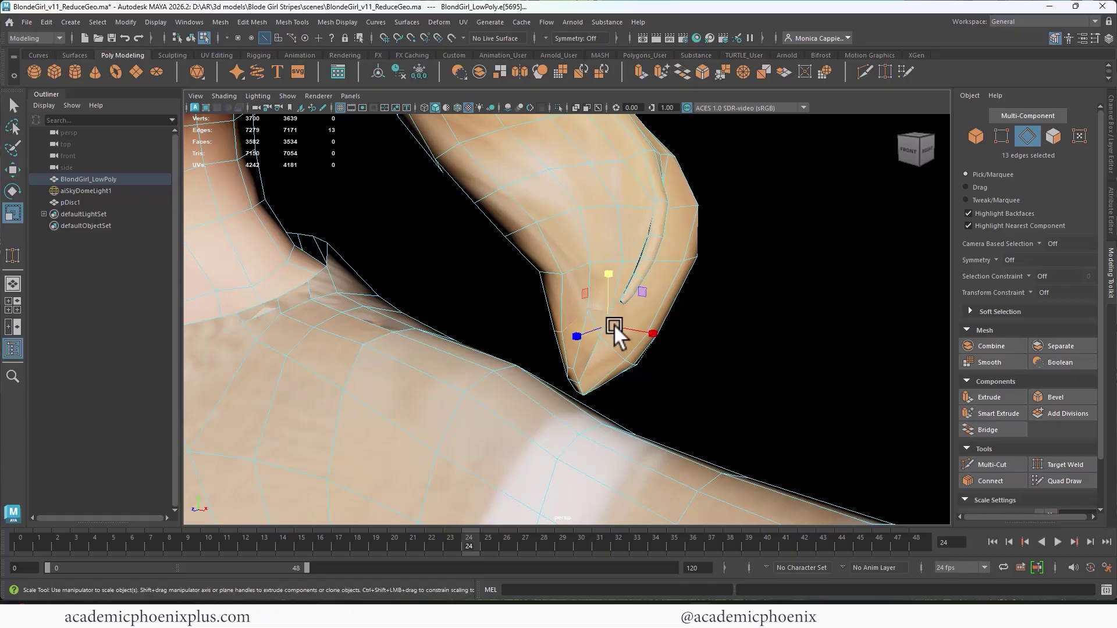
left_click_drag(610, 270, 609, 309)
key("w")
left_click_drag(612, 266, 613, 253)
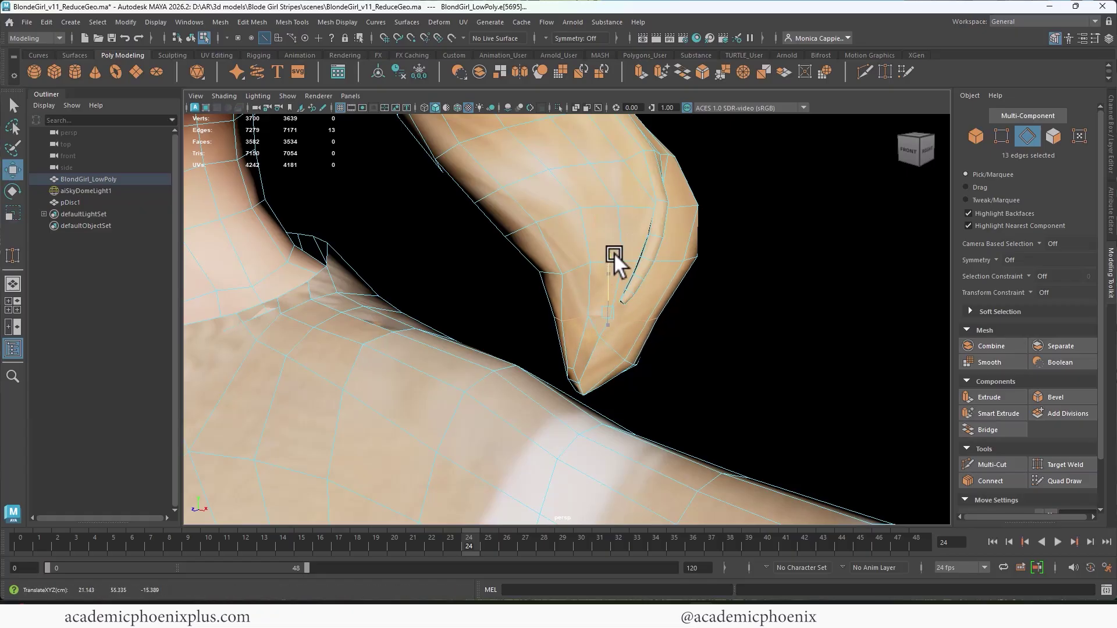
right_click_drag(609, 333, 603, 317)
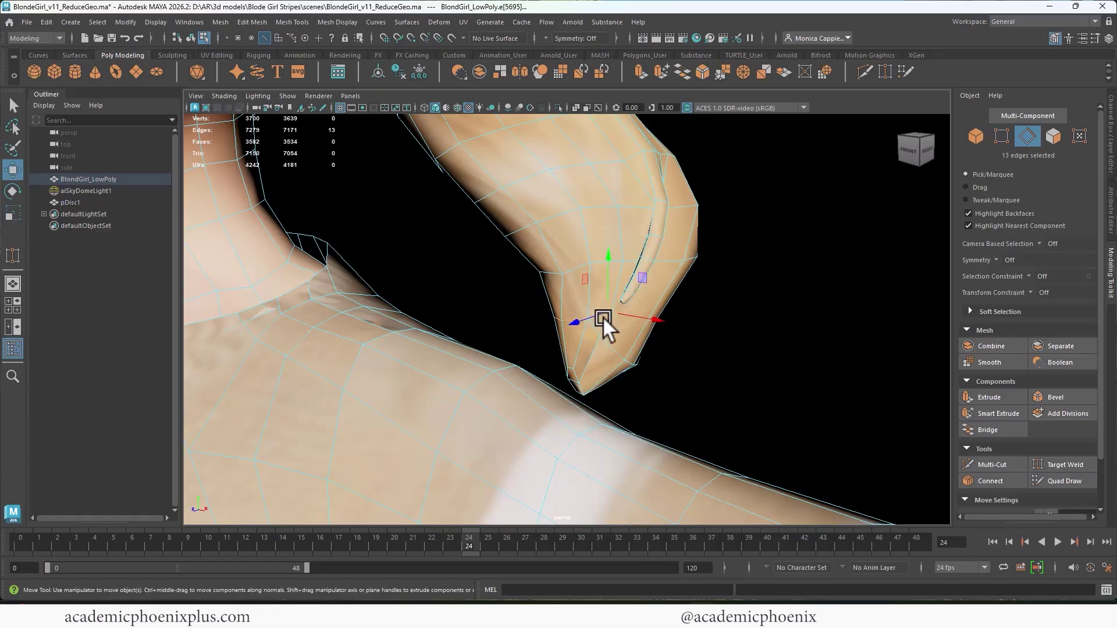
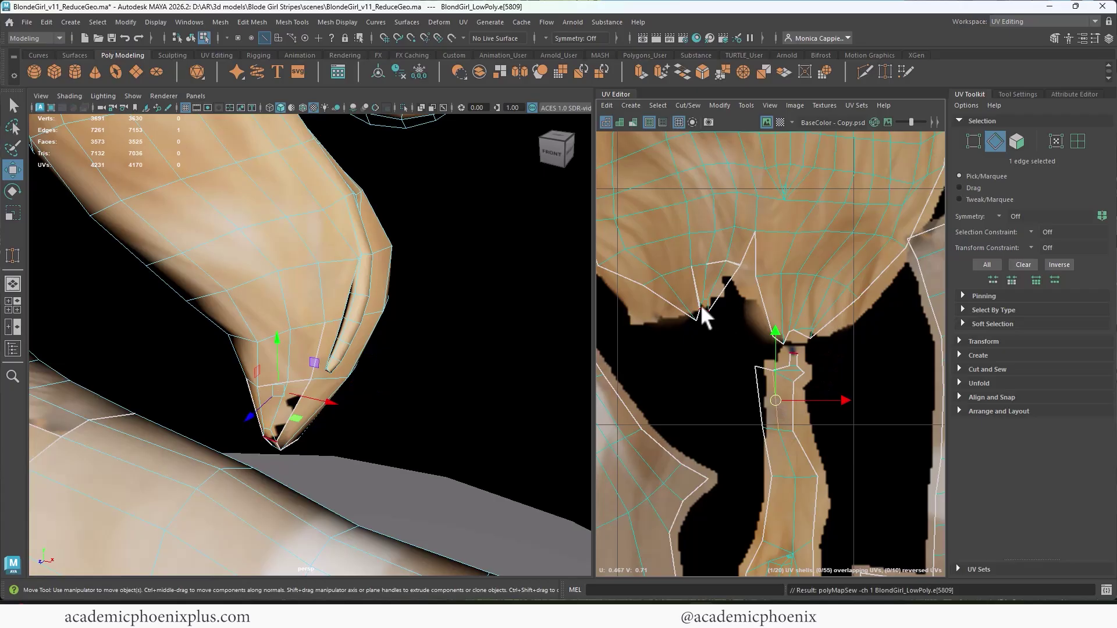
Sew the UV border edge on the outer side of the notch at the hair shell's lower end
left_click(696, 296)
key("shift+s")
left_click(752, 250)
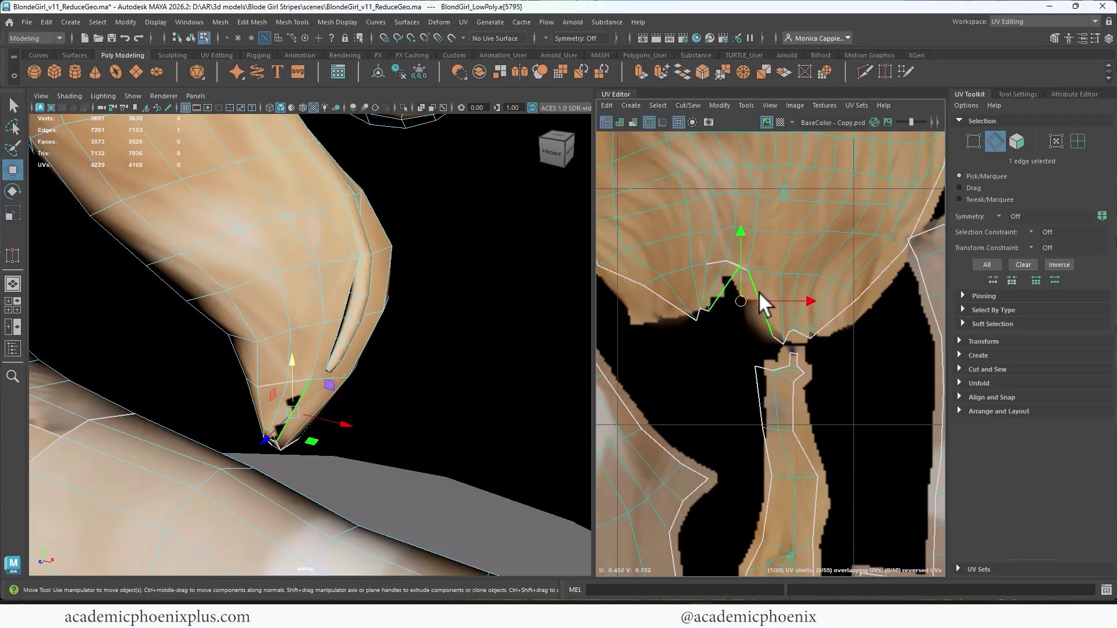
Select the faces along the hair shell's lower end and the narrow strip's upper end and unfold their UVs
right_click_drag(808, 265, 825, 333)
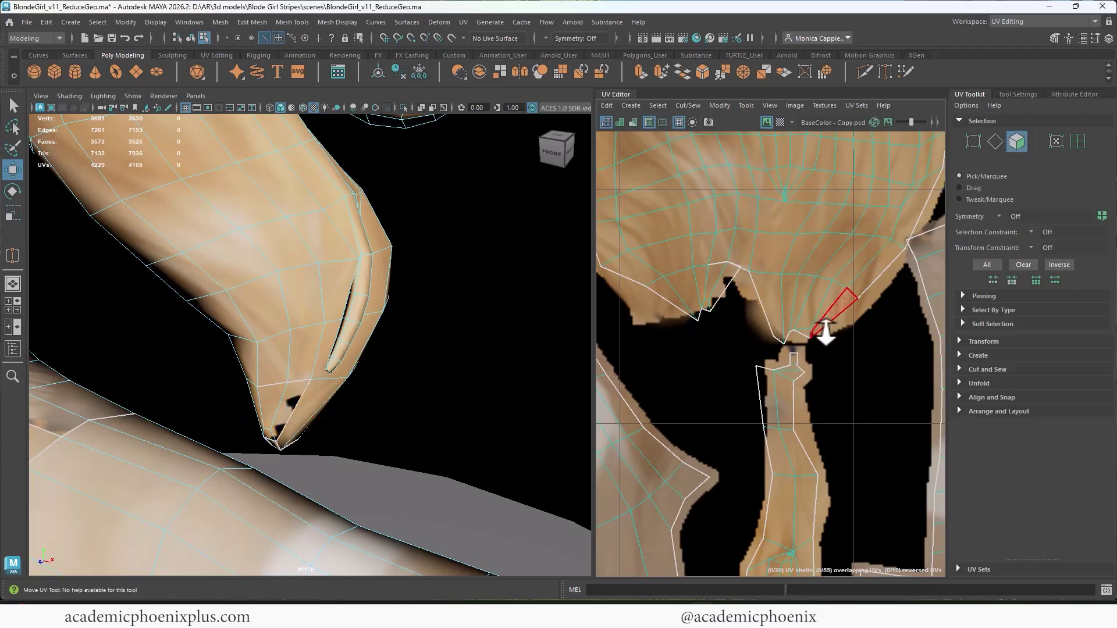
scroll(826, 333, "down", 2)
left_click_drag(672, 279, 842, 365)
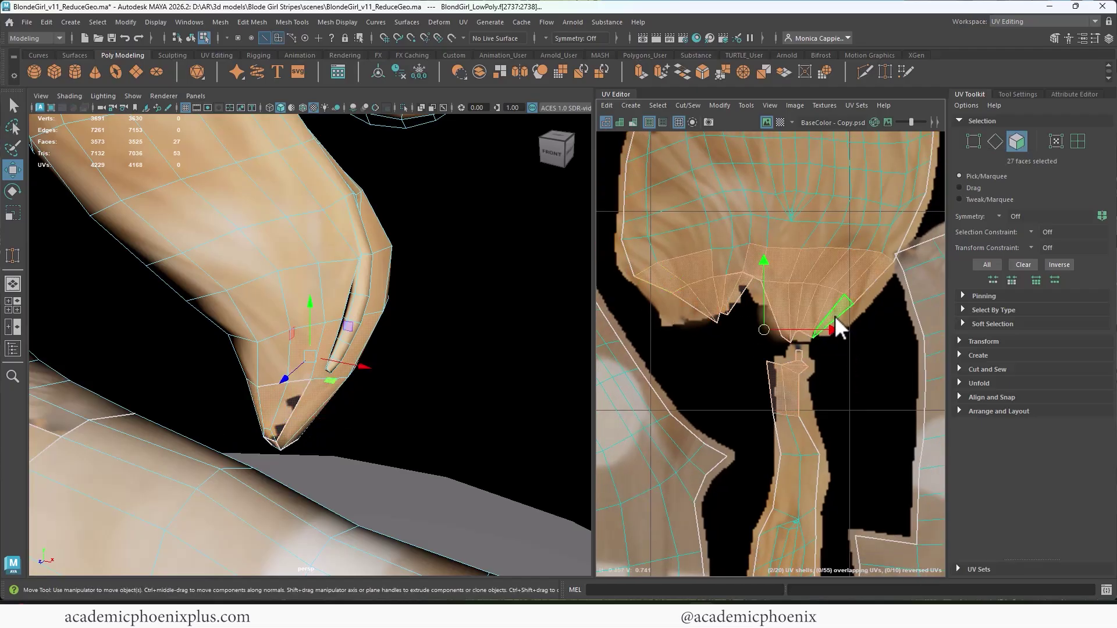
right_click_drag(836, 316, 708, 314)
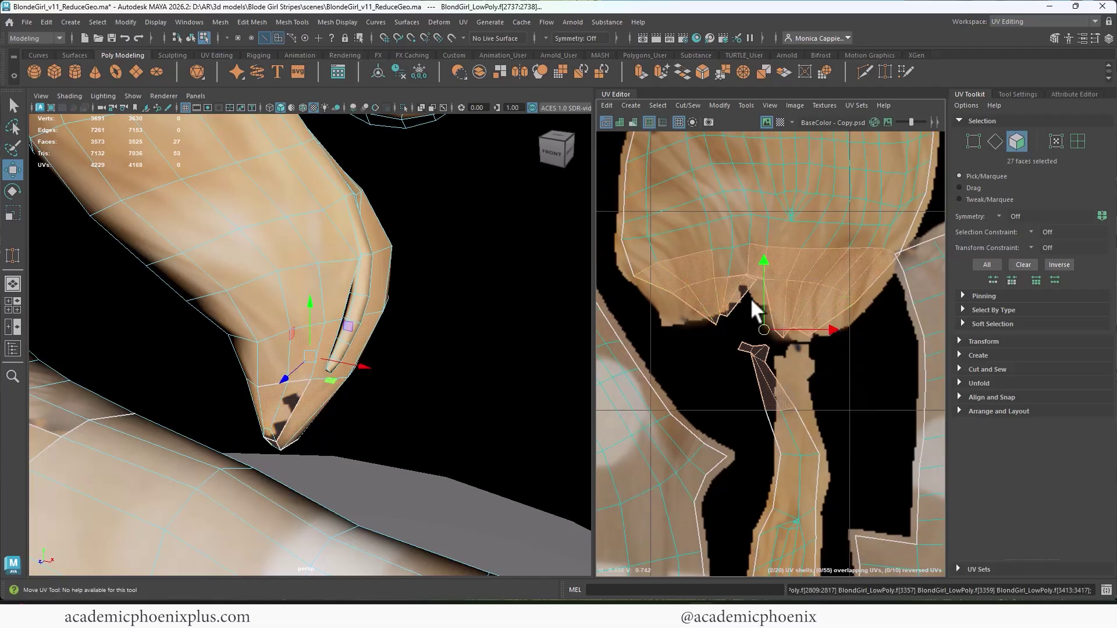
Rework the UVs at the upper end of the narrow hair strip so they sit on the hair texture
left_click_drag(724, 339, 793, 380)
right_click_drag(771, 356, 728, 354)
left_click_drag(790, 371, 740, 341)
right_click_drag(781, 363, 740, 362)
left_click_drag(804, 368, 769, 348)
key("ctrl+z")
right_click_drag(783, 365, 821, 369)
mouse_move(805, 373)
left_mouse_down()
mouse_move(741, 345)
mouse_move(797, 370)
left_mouse_up()
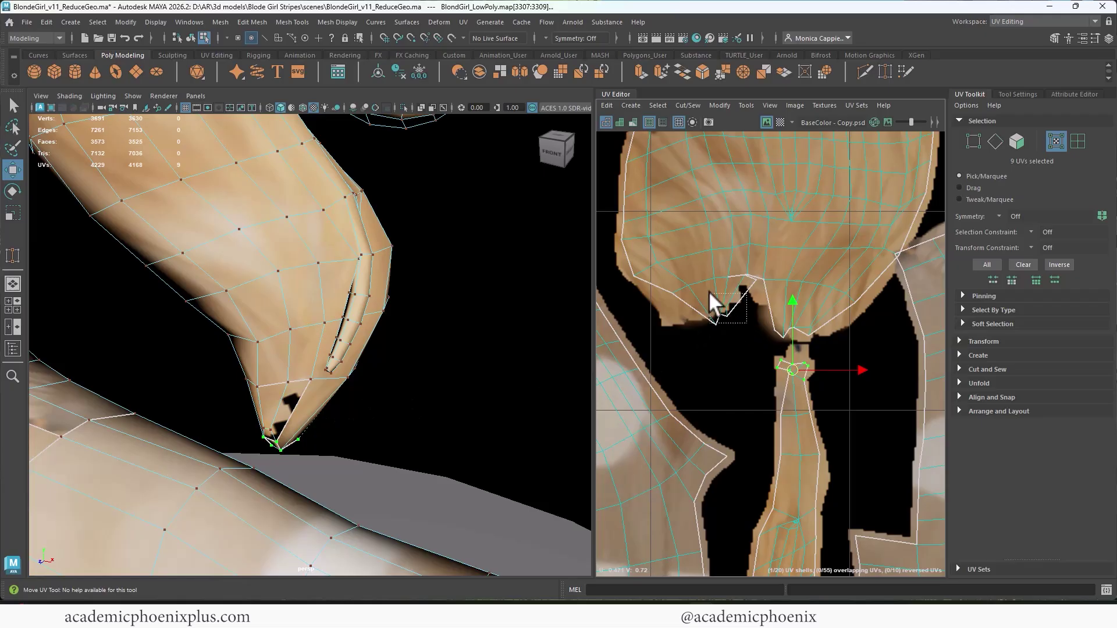
Sew the short UV border edge above the notch in the hair shell's lower end
left_click_drag(715, 285, 712, 287)
right_click_drag(720, 288, 717, 321)
left_click(740, 275)
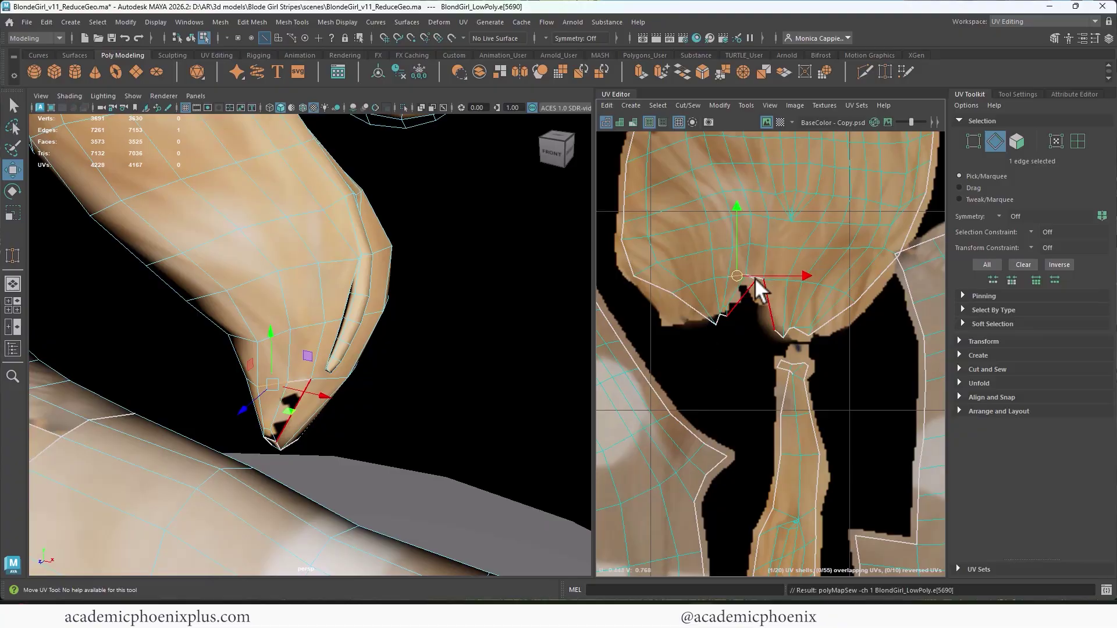
Sew the remaining UV border edge in the notch and unfold the UVs of the faces along the hair shell's lower end
left_click(751, 283)
key("g")
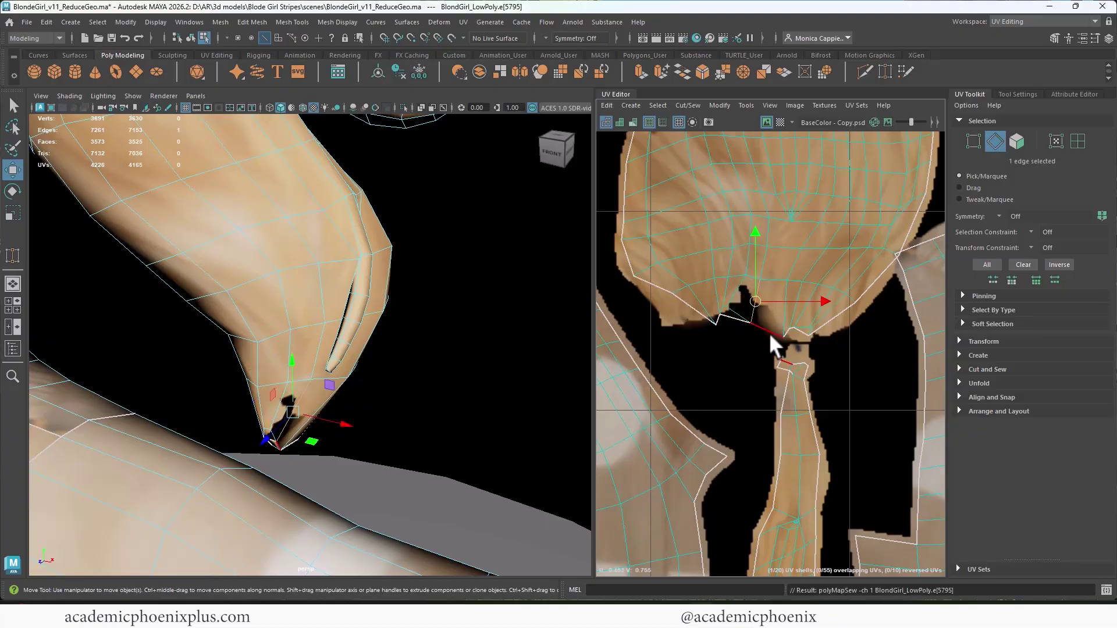
mouse_move(774, 303)
right_mouse_down()
mouse_move(774, 333)
mouse_move(783, 317)
right_mouse_up()
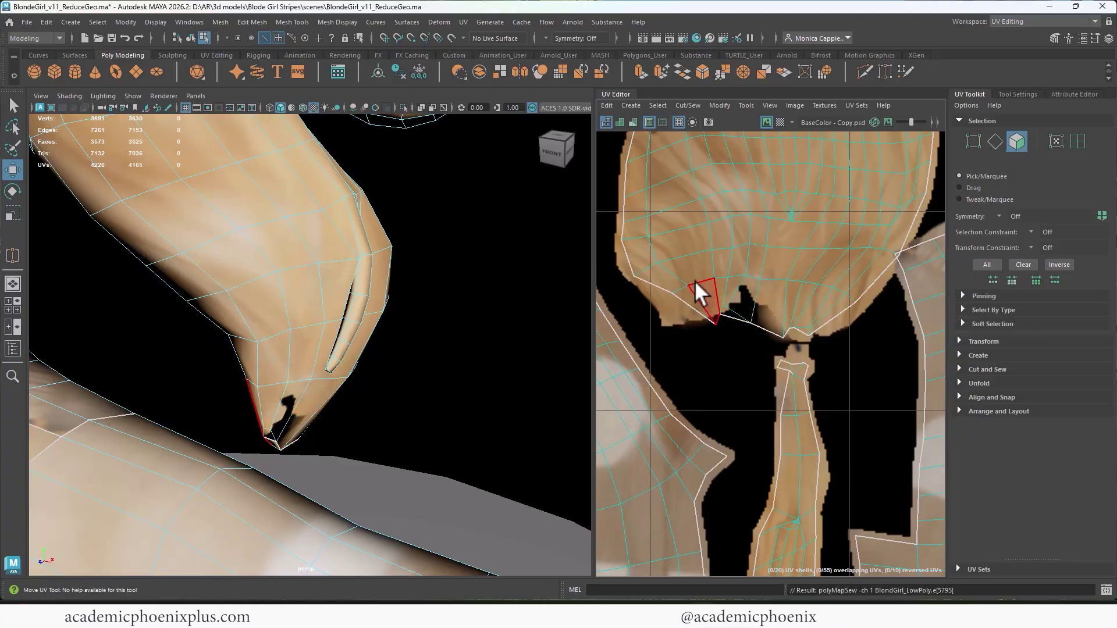
left_click(695, 285)
left_click_drag(801, 286, 773, 331)
right_click_drag(744, 313, 679, 313, "shift")
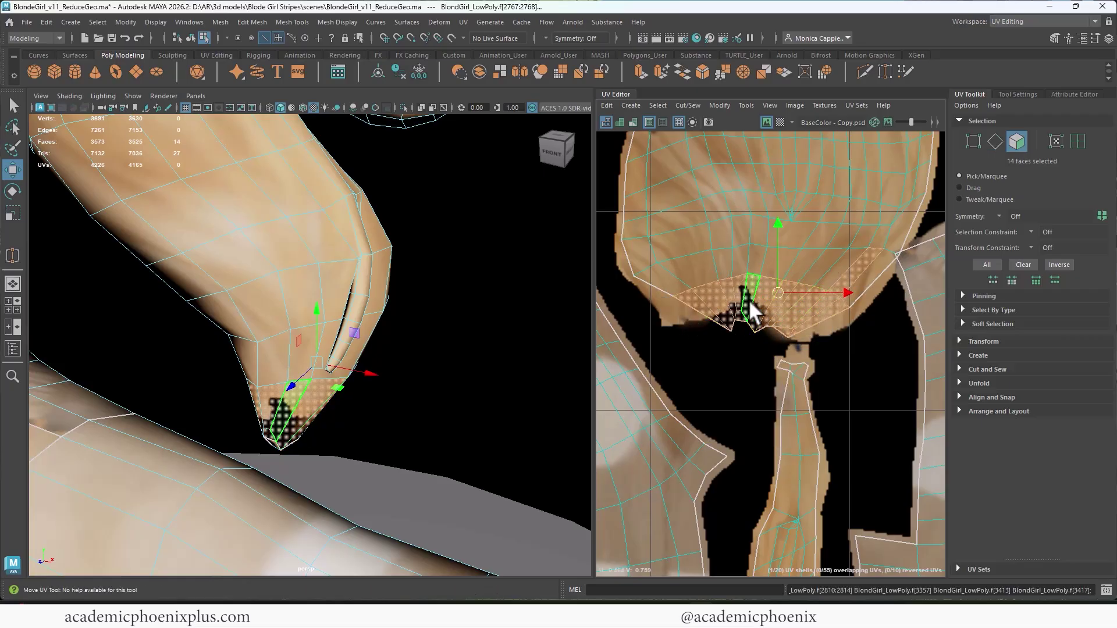
Shift the unfolded faces slightly upward on the hair texture and adjust the UVs around the notch
left_click_drag(778, 289, 781, 279)
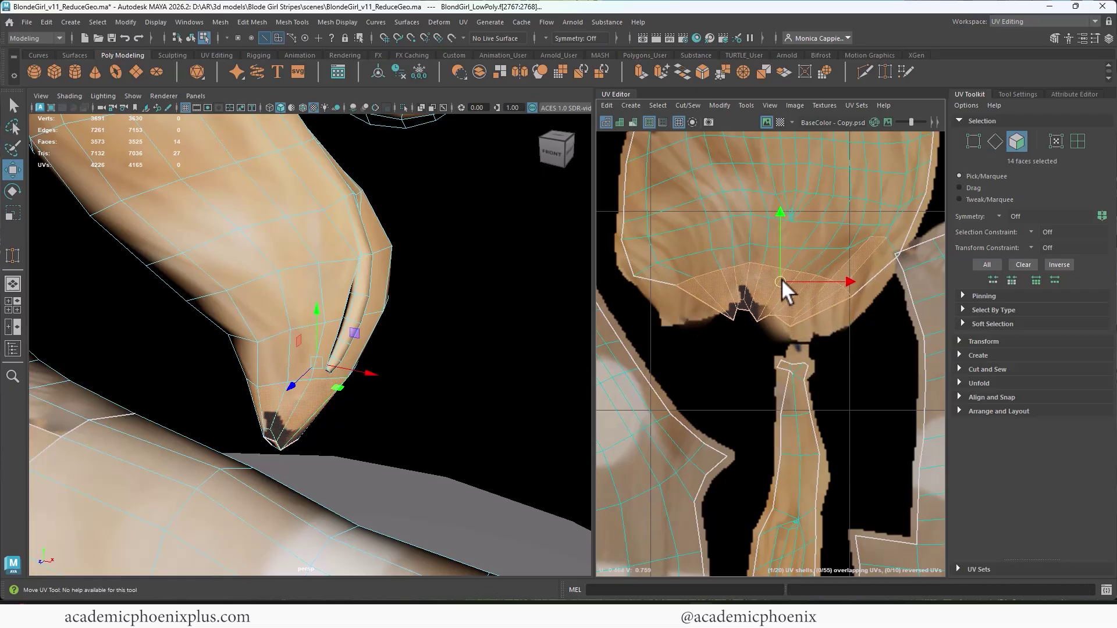
right_click_drag(744, 312, 769, 315)
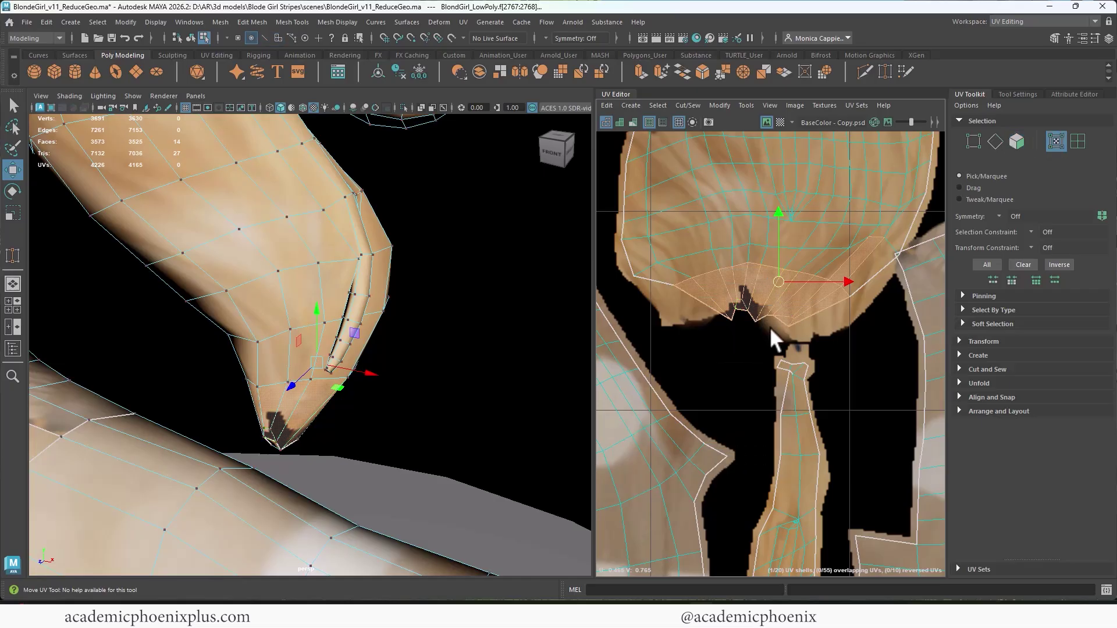
left_click_drag(769, 326, 731, 292)
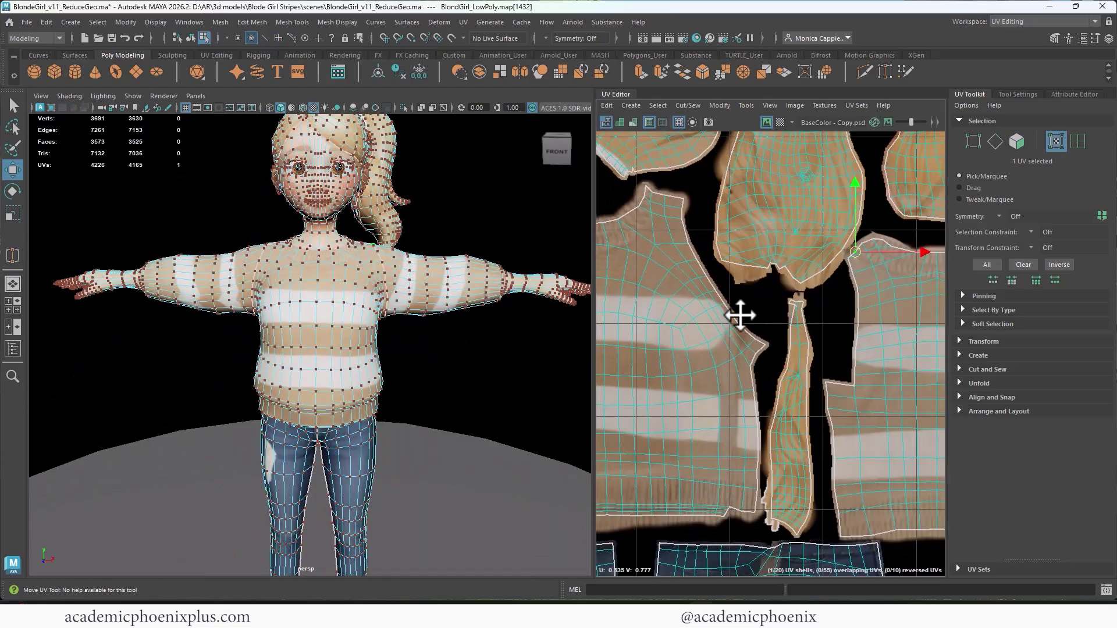
Select all faces of the upper striped sleeve's UV shell, unfold them, and scale and position the shell to fit the sleeve texture
scroll(698, 303, "down", 3)
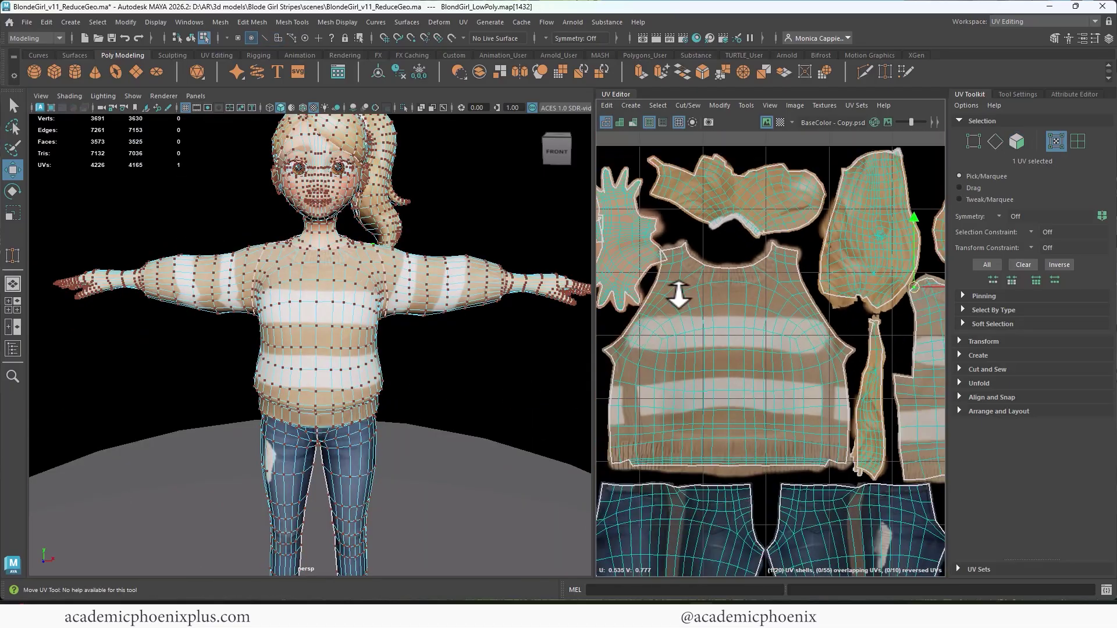
middle_click_drag(778, 340, 720, 314, "alt")
middle_click_drag(847, 263, 718, 334, "alt")
double_click(771, 355)
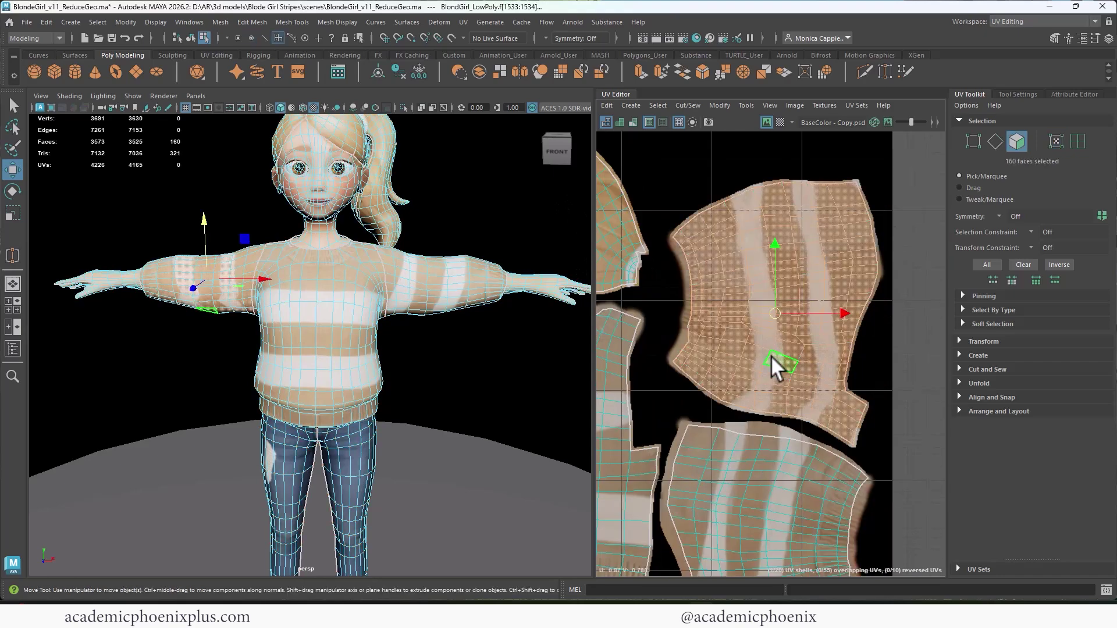
right_click_drag(789, 354, 693, 355, "shift")
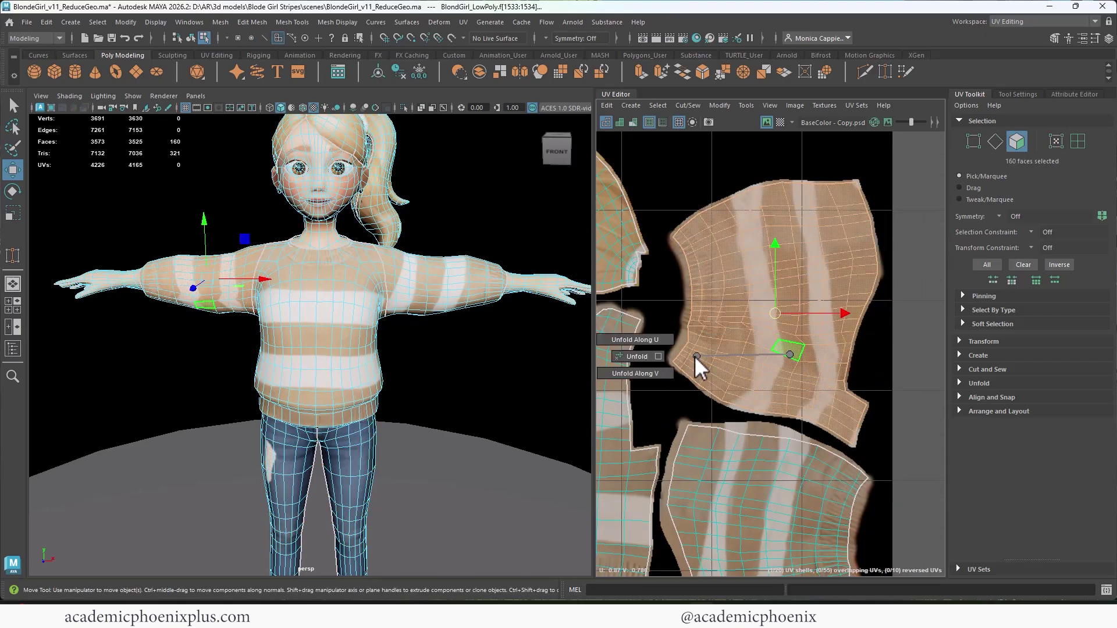
key("r")
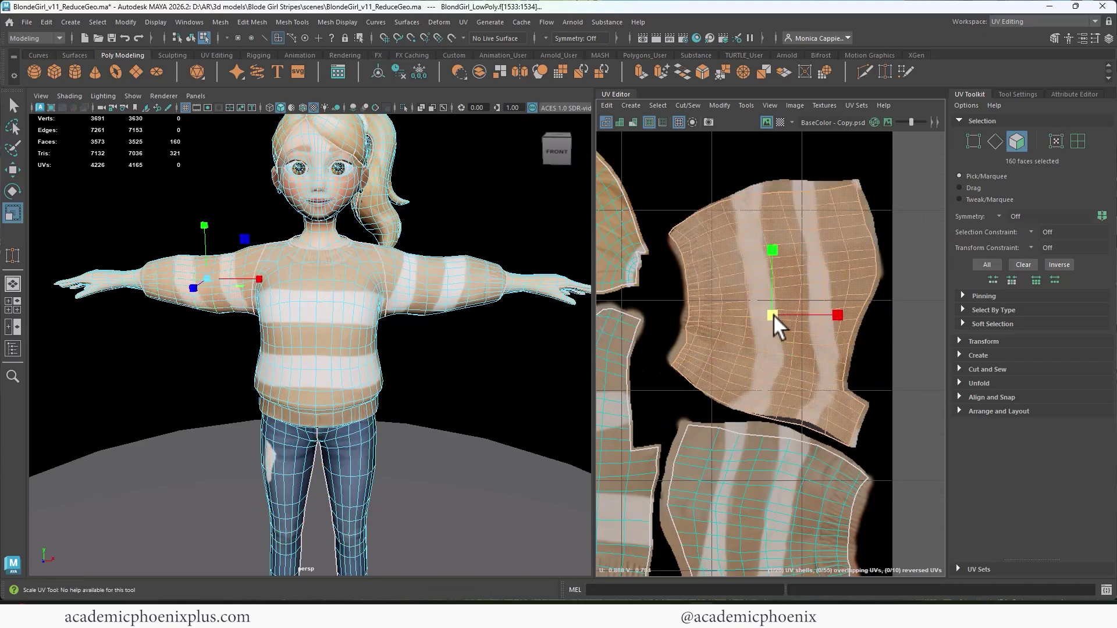
left_click_drag(773, 314, 774, 312)
key("w")
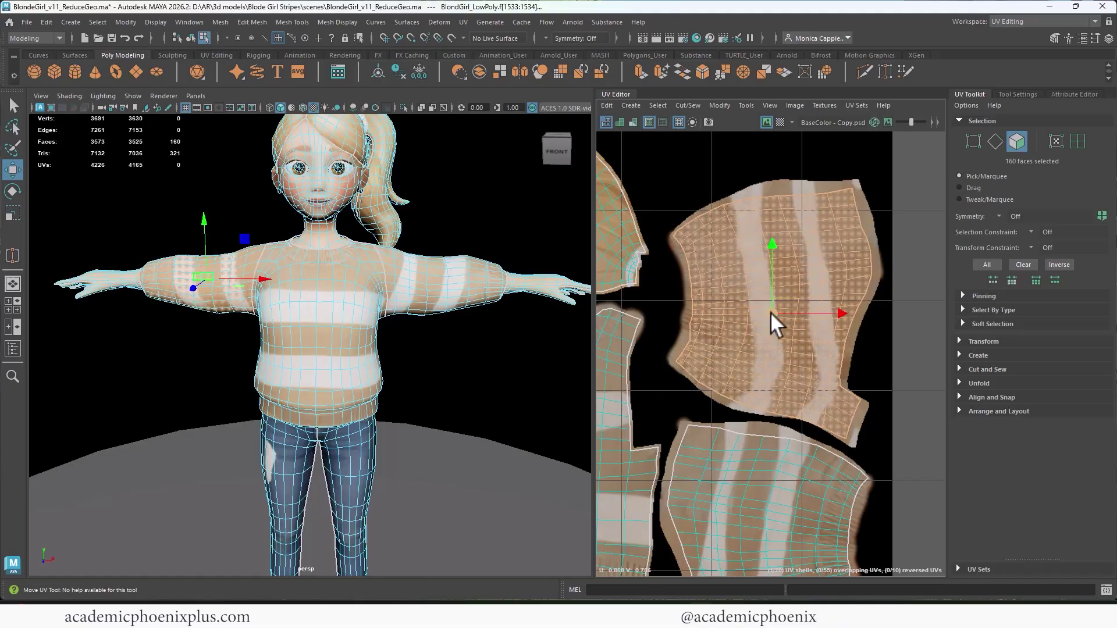
Return to object mode and examine the textured character's sleeves and ponytail from several angles
key("F8")
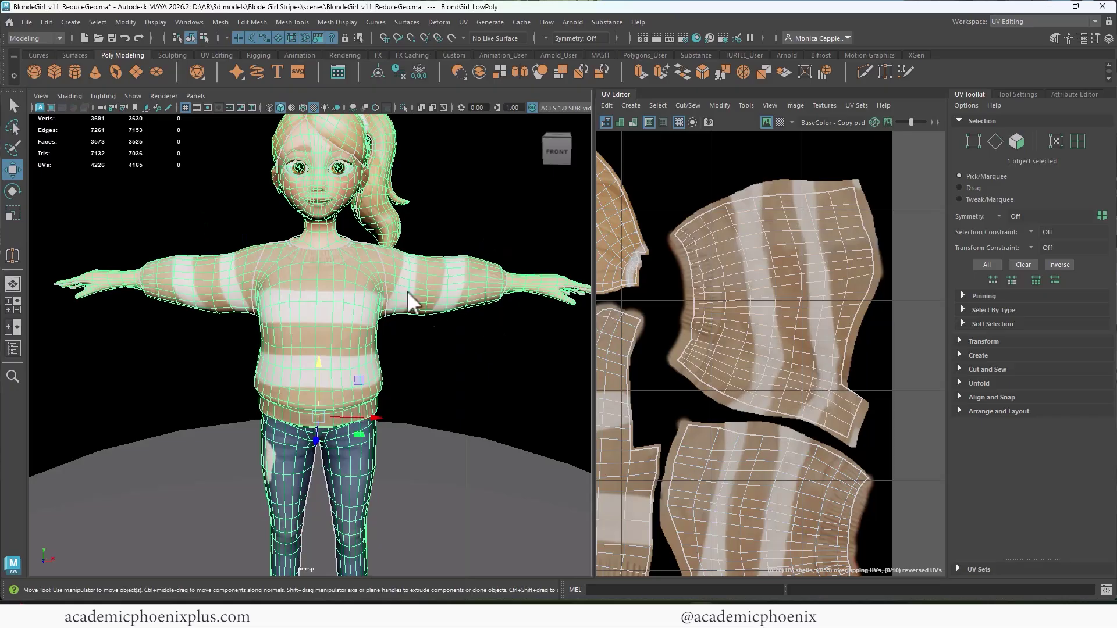
right_click_drag(488, 336, 396, 320, "alt")
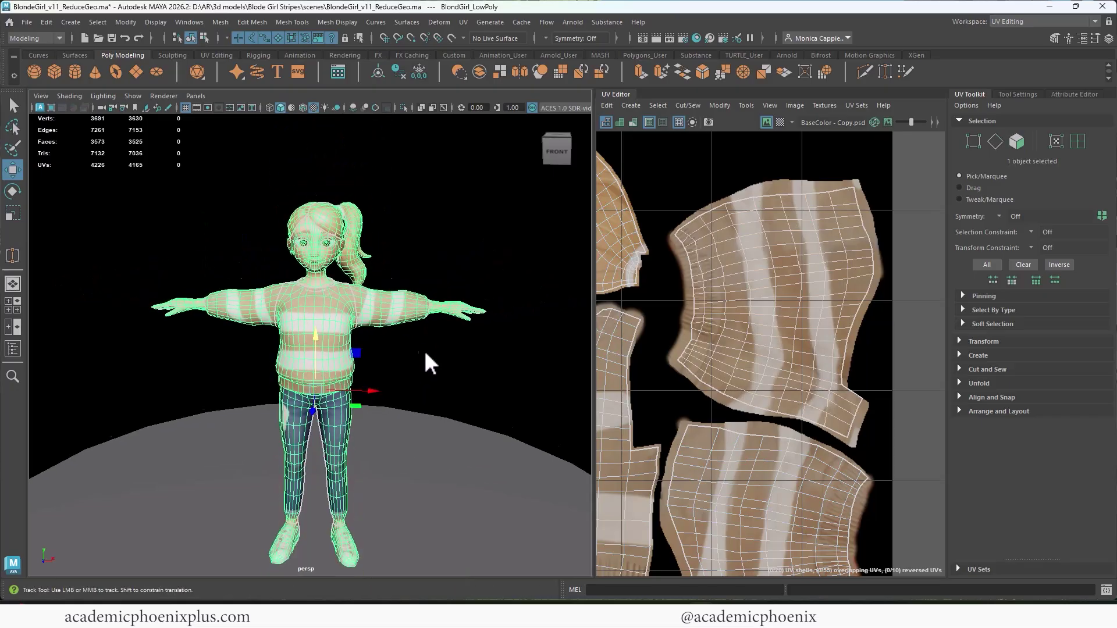
middle_click_drag(424, 351, 427, 323, "alt")
left_click_drag(466, 324, 428, 318, "alt")
right_click_drag(431, 303, 458, 285, "alt")
middle_click_drag(459, 285, 405, 369, "alt")
right_click_drag(396, 286, 479, 344, "alt")
left_click_drag(479, 344, 369, 339, "alt")
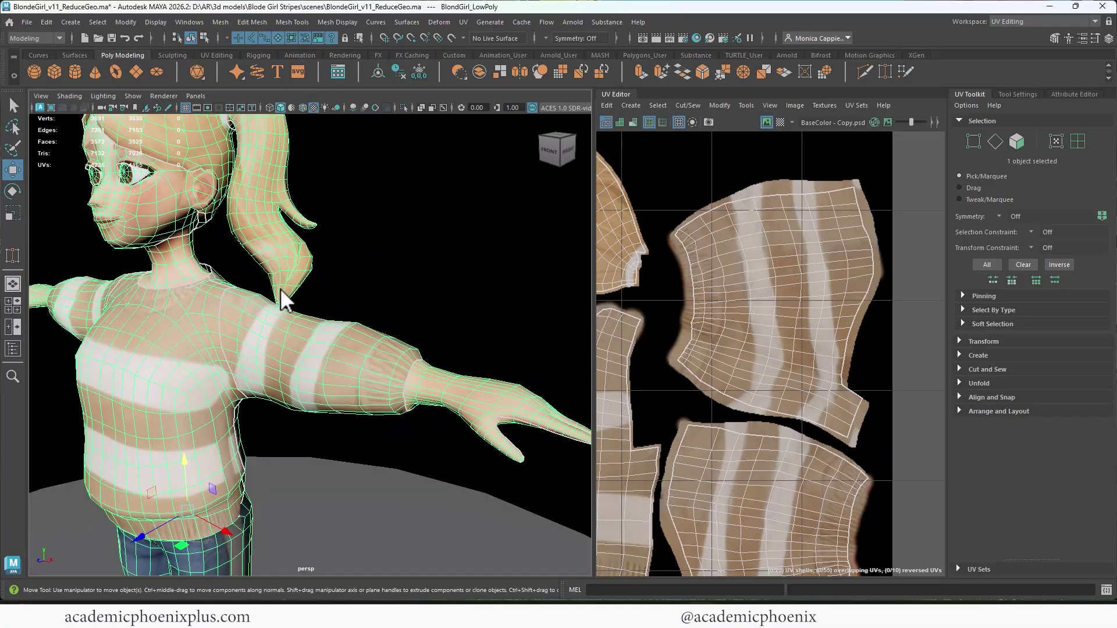
right_click_drag(458, 402, 393, 414, "alt")
left_click_drag(392, 415, 421, 392, "alt")
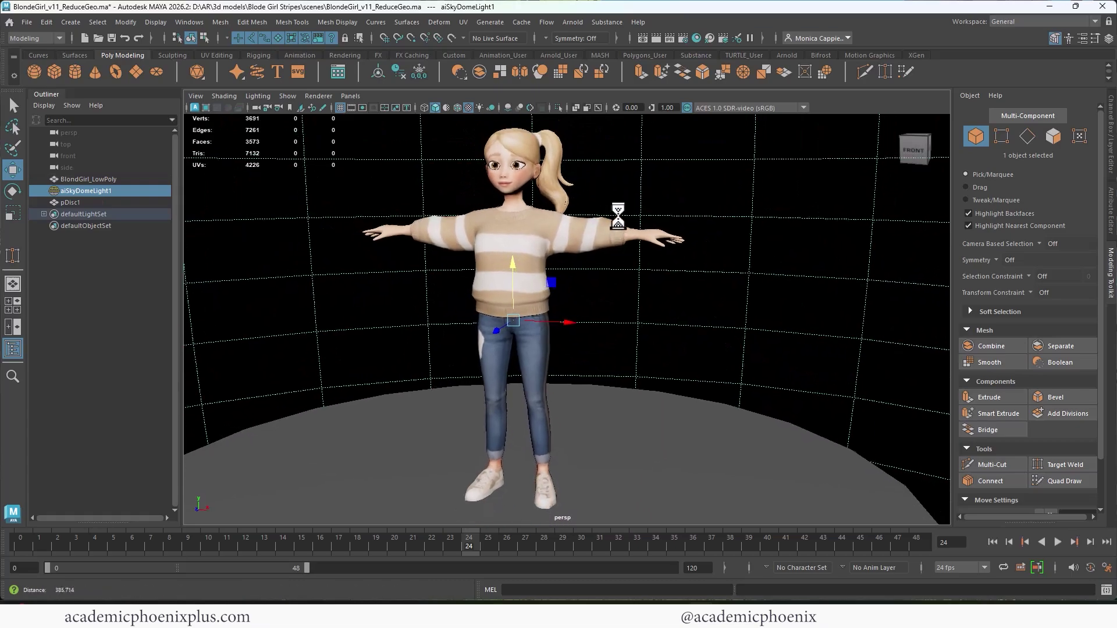
left_click_drag(618, 216, 647, 295, "alt")
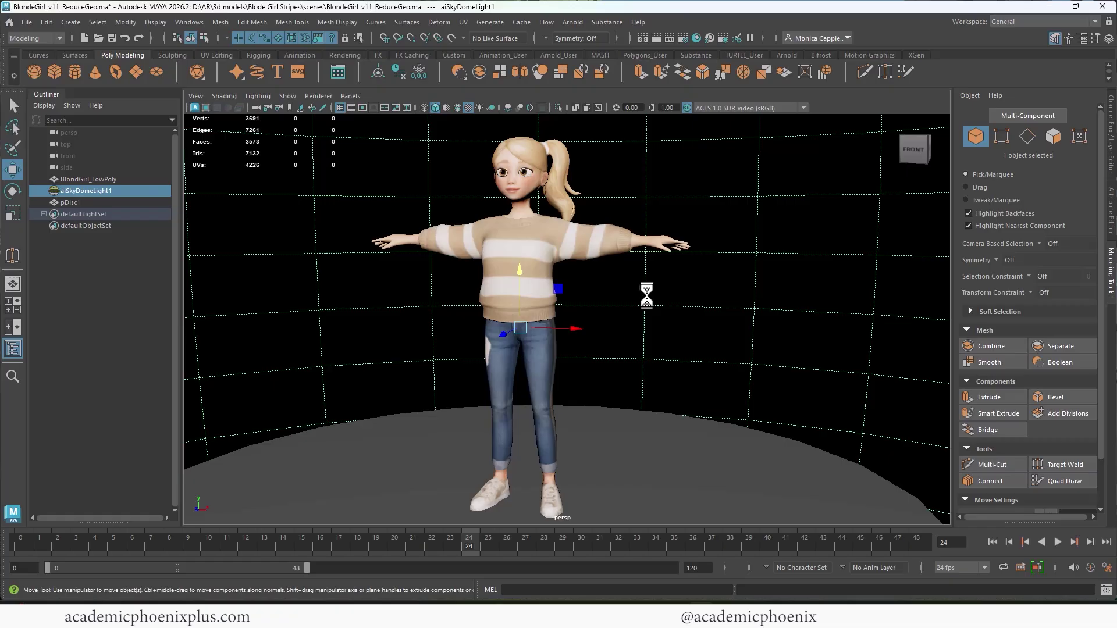